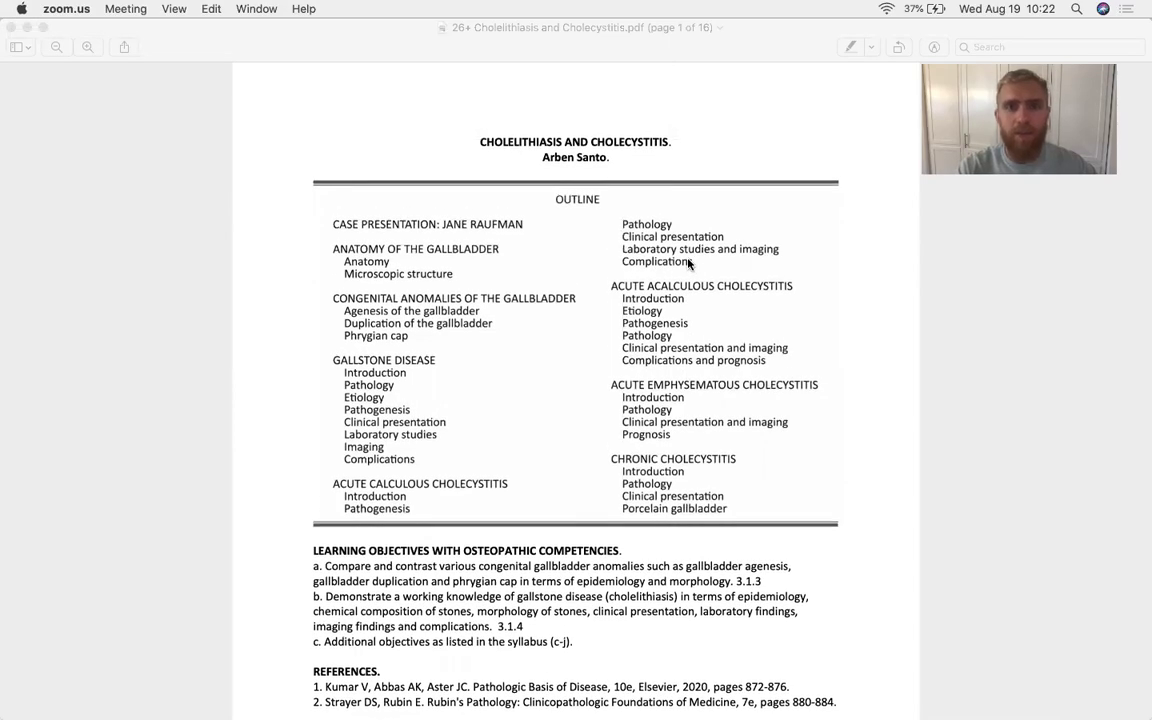
- Scroll from the page 1 outline down to page 2's Microscopic Structure section
scroll(688, 264, "down", 15)
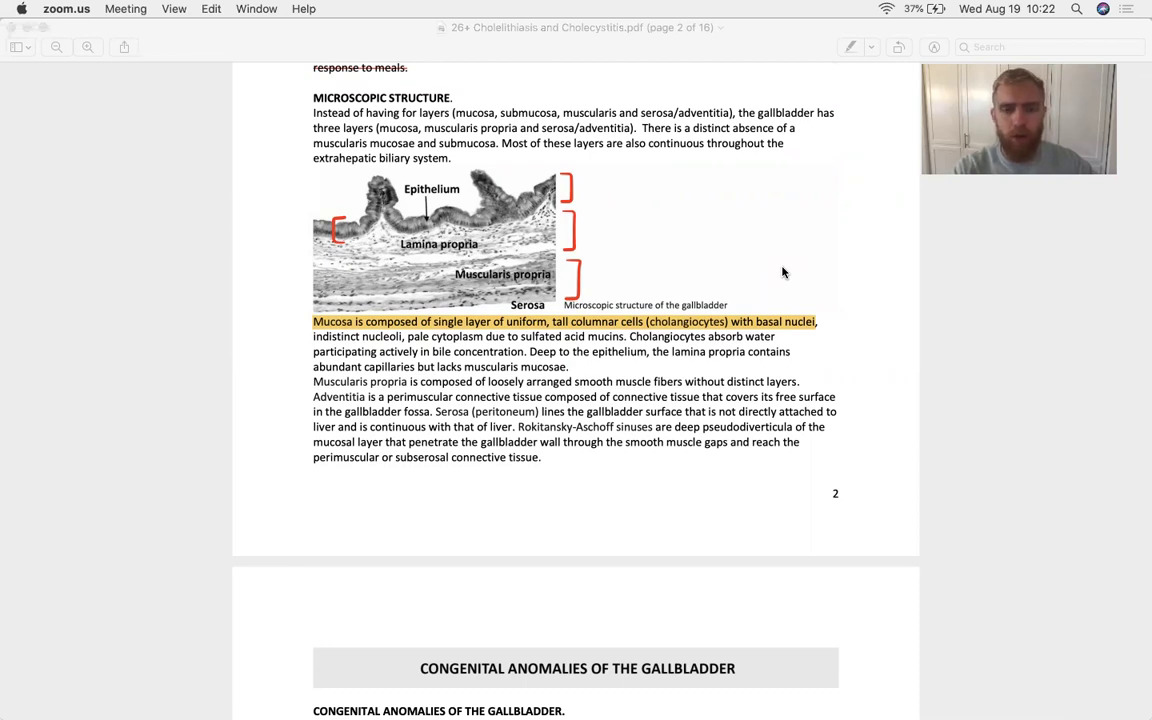
- Scroll past Congenital Anomalies to page 3's Gallstone Disease introduction and epidemiology
scroll(783, 272, "down", 5)
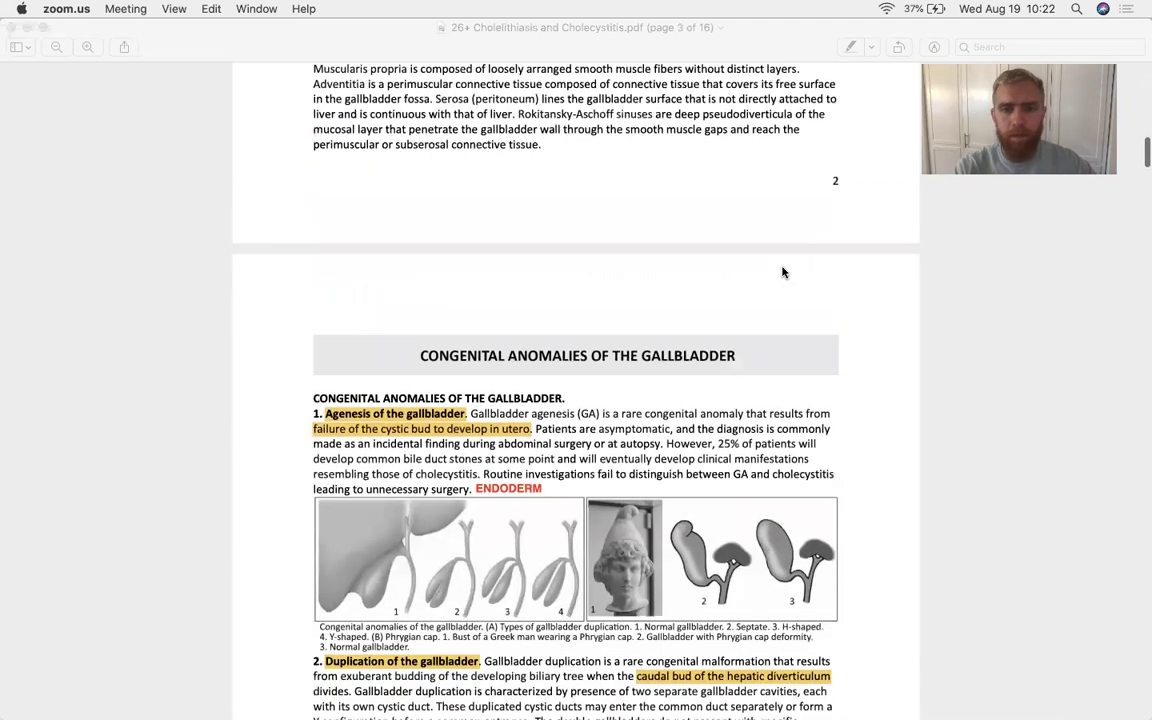
scroll(783, 272, "down", 4)
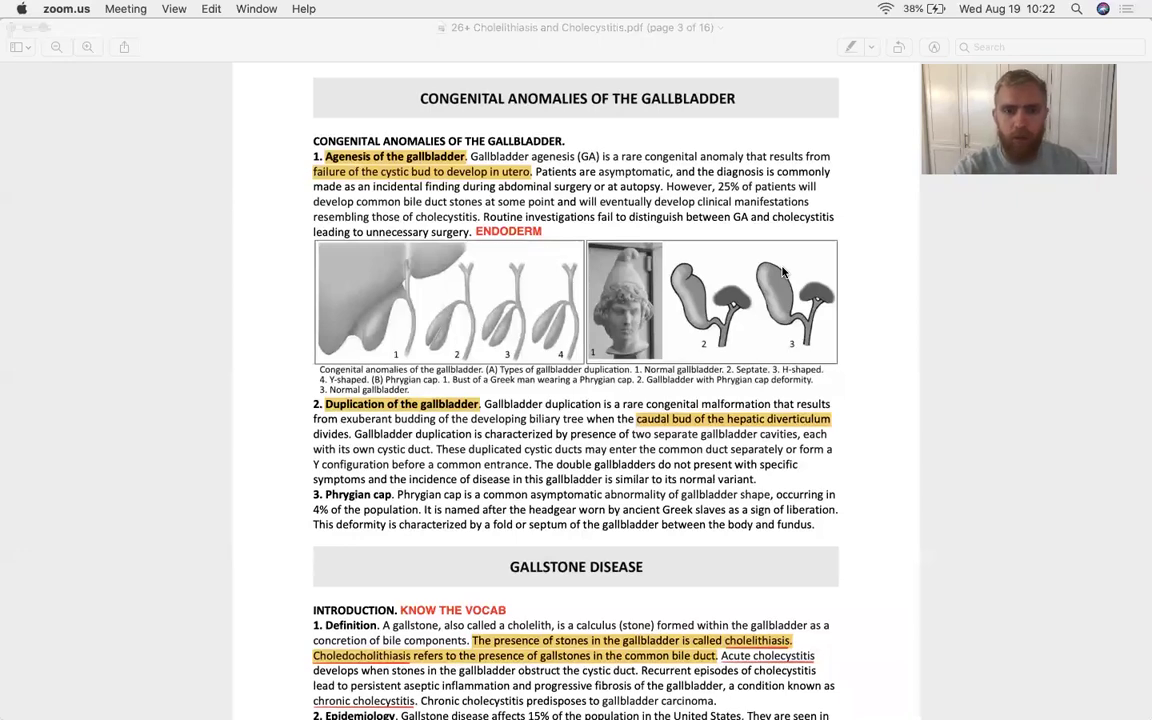
scroll(783, 270, "down", 10)
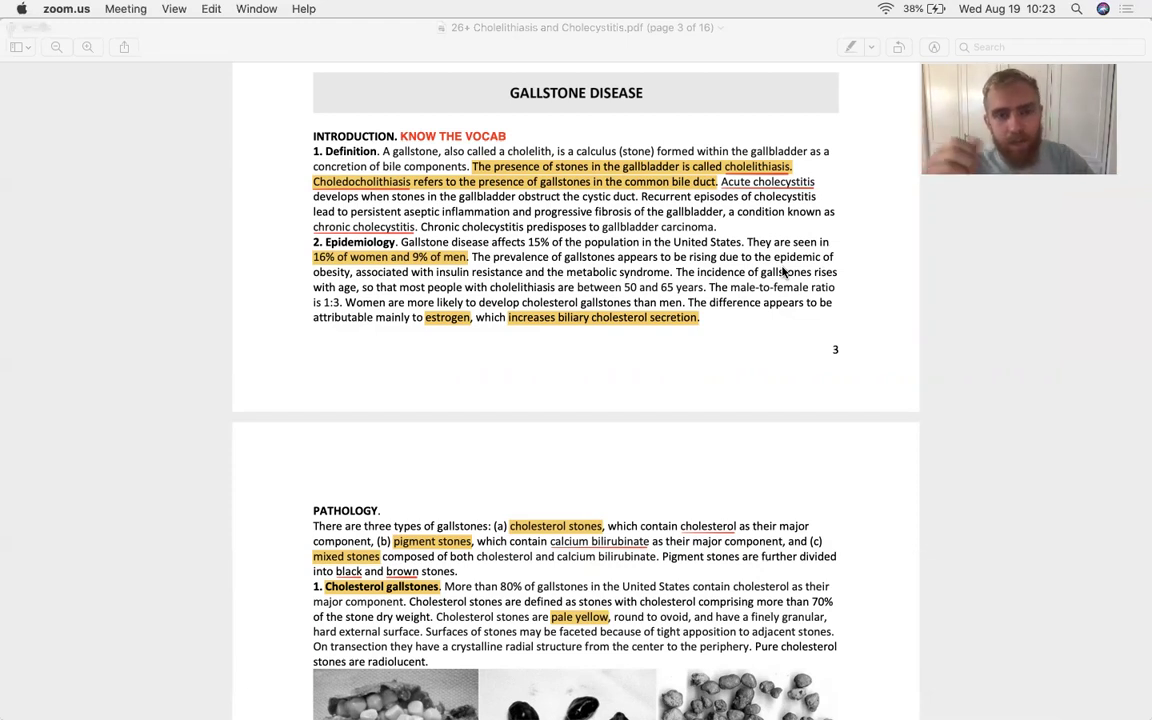
- Scroll to page 4's cholesterol and pigment gallstone descriptions with photos
scroll(783, 272, "down", 5)
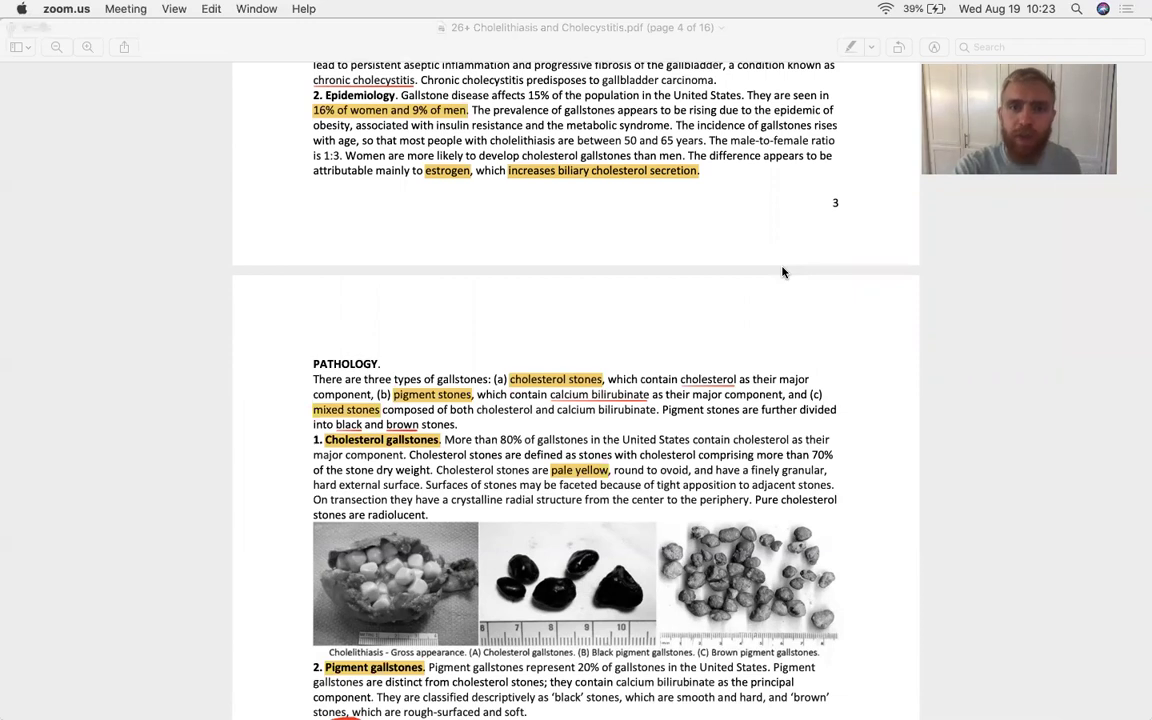
scroll(783, 272, "down", 9)
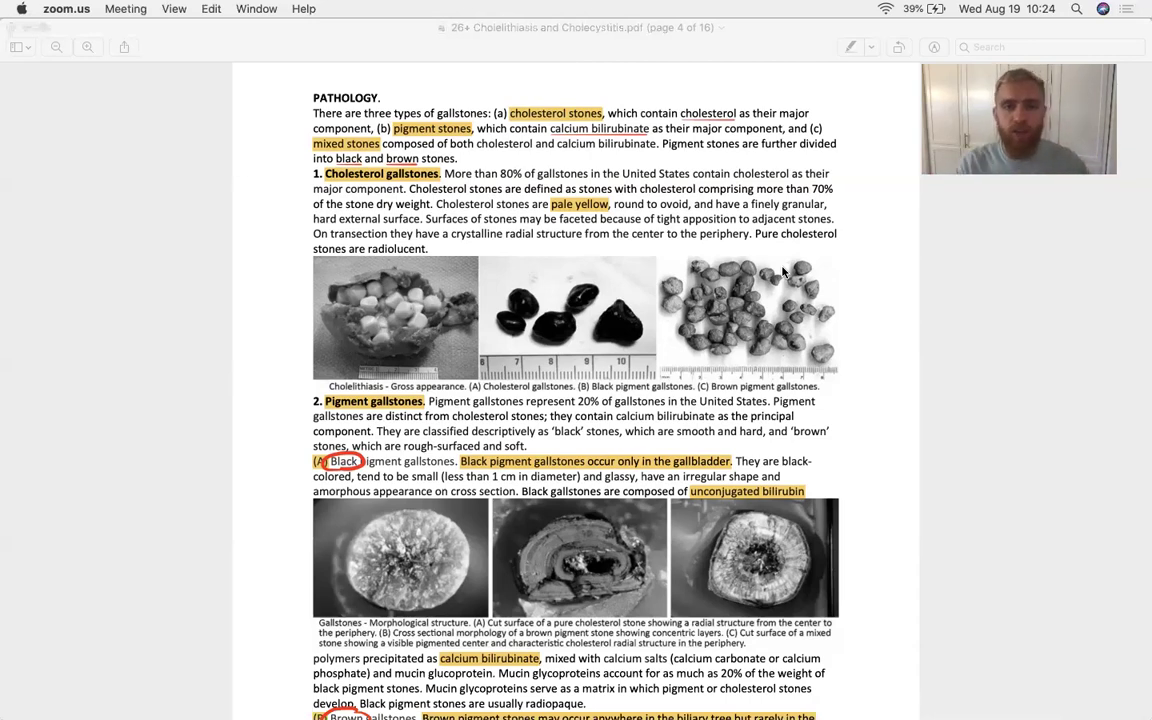
- Scroll to the end of page 4, showing the brown pigment gallstones paragraph
scroll(784, 272, "down", 1)
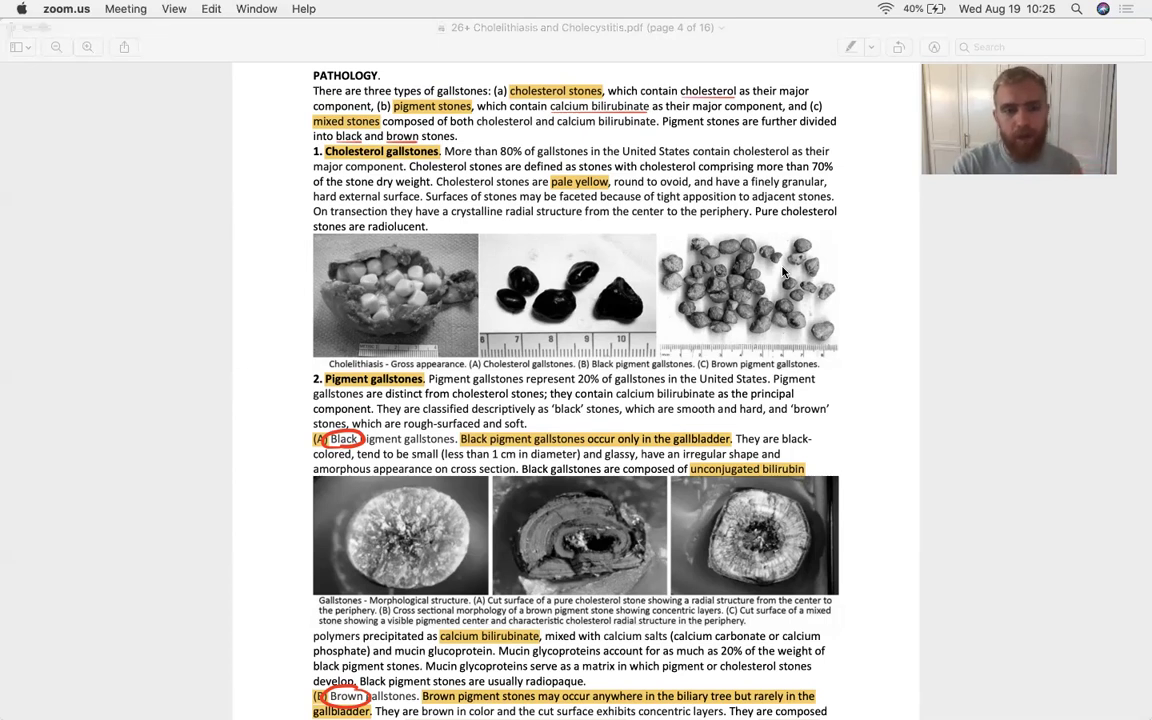
scroll(783, 271, "down", 5)
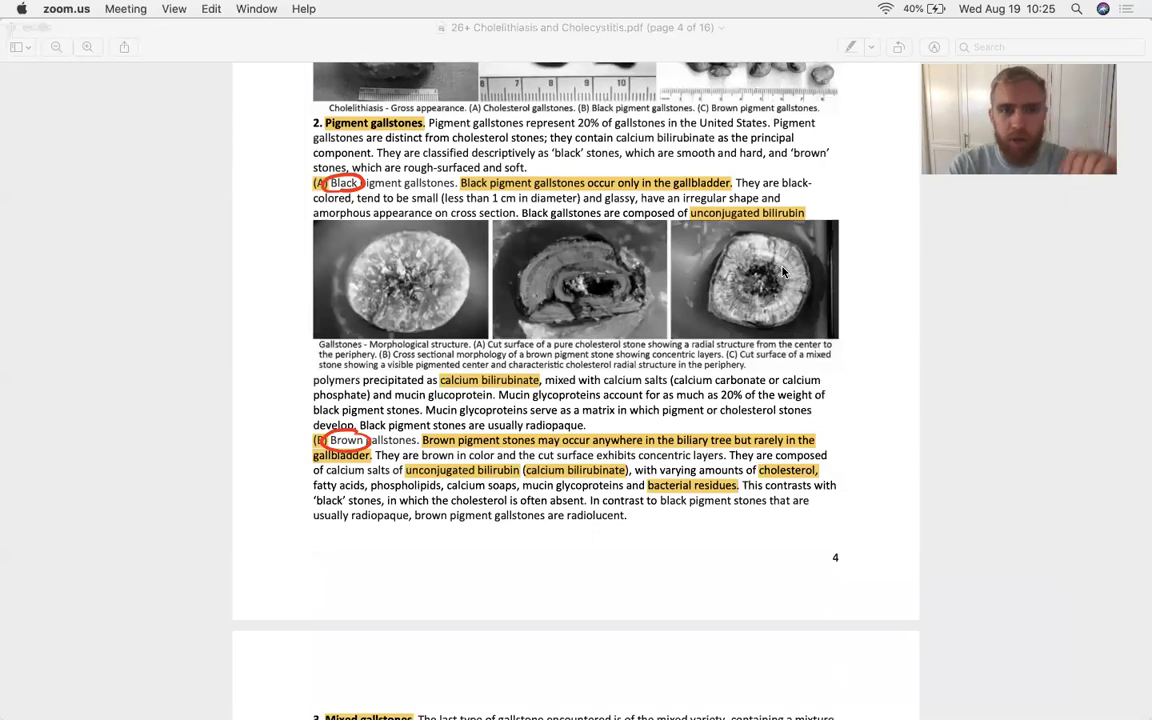
scroll(783, 271, "down", 1)
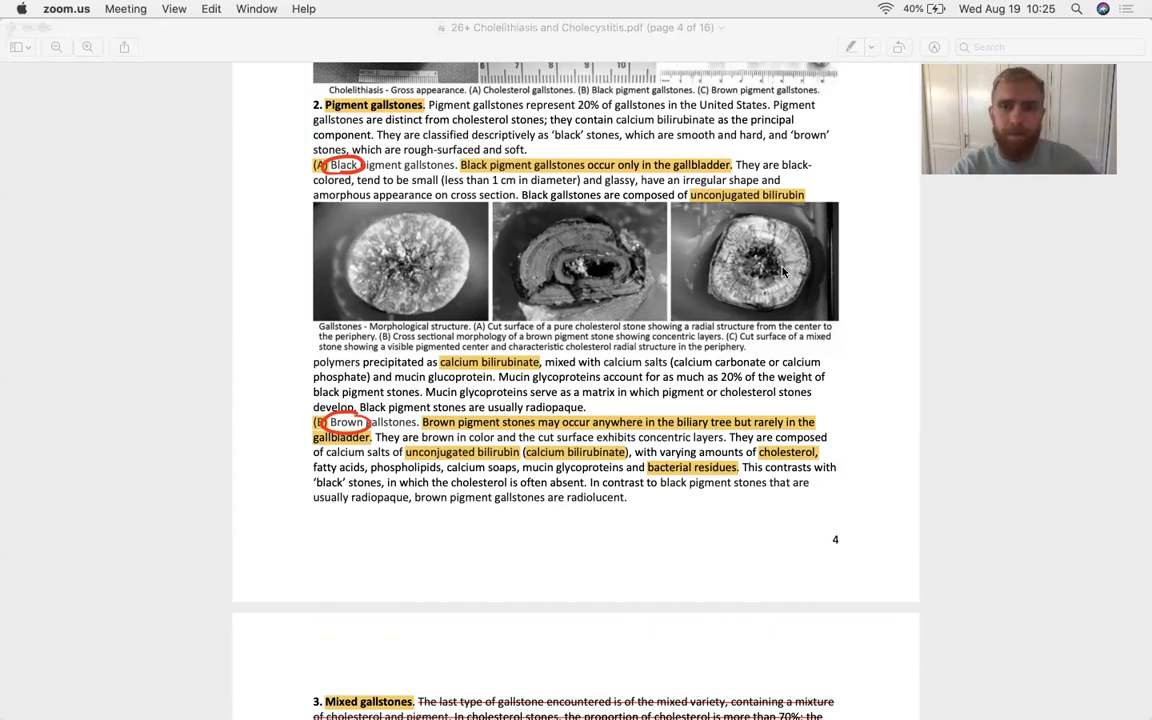
scroll(783, 271, "down", 1)
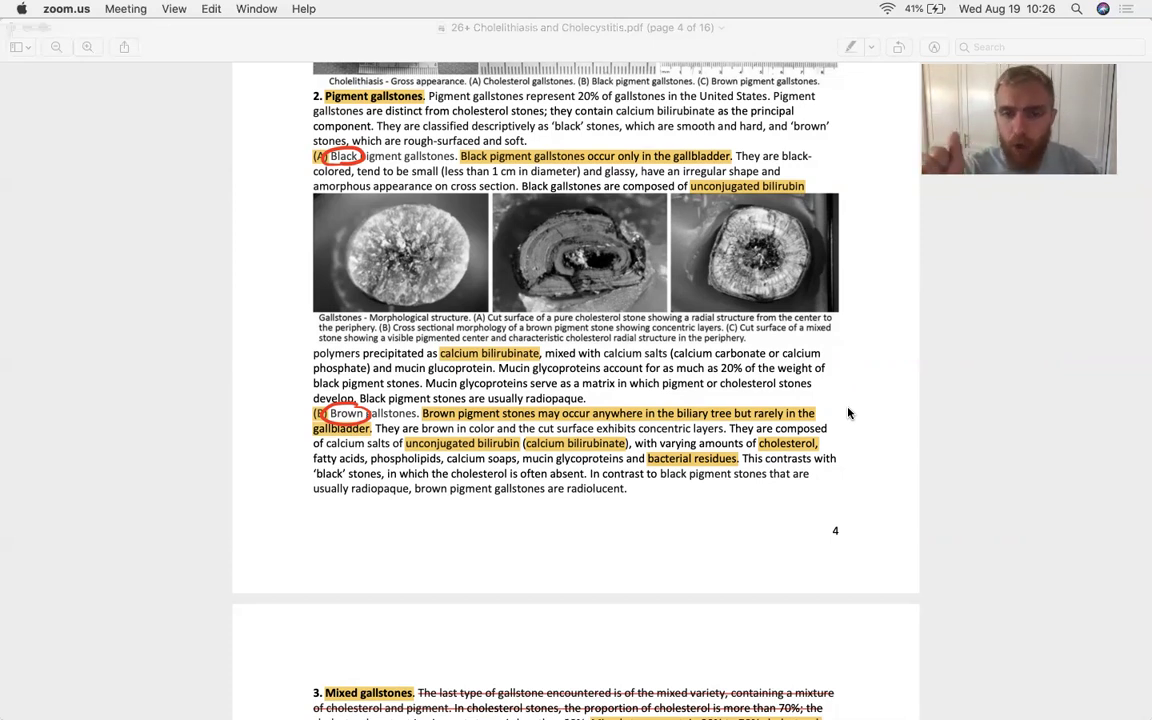
- Scroll onto page 5's Etiology section beside the world gallstone prevalence map
scroll(848, 413, "down", 5)
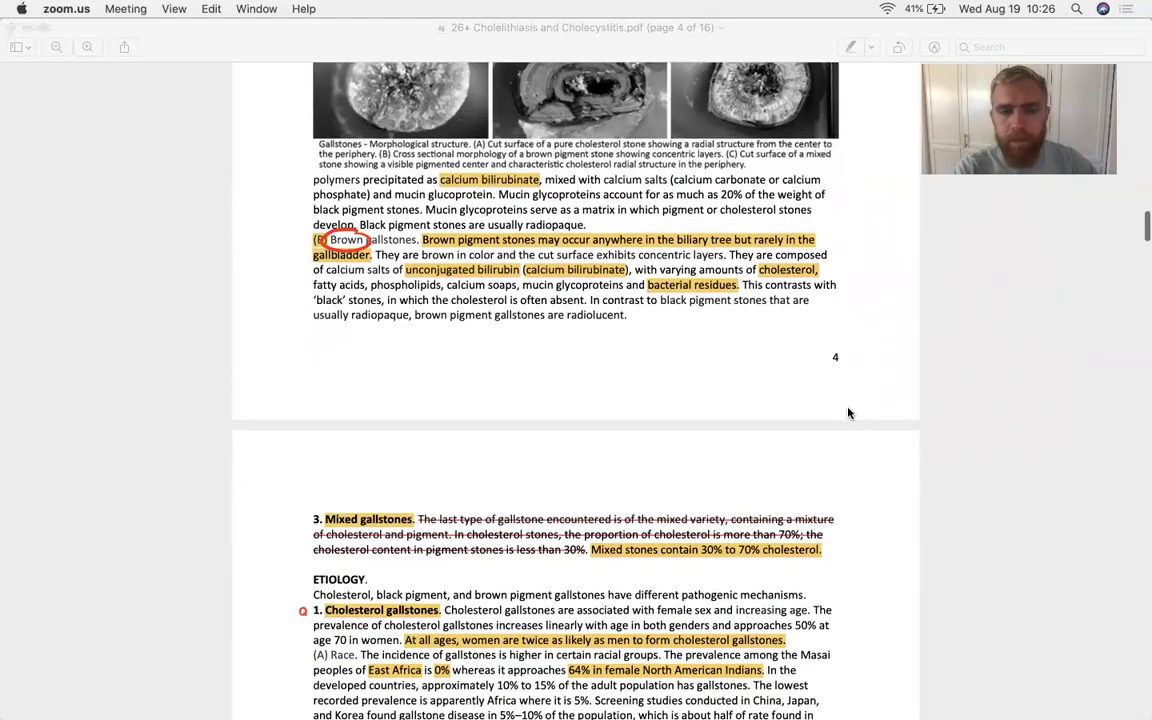
scroll(848, 413, "down", 2)
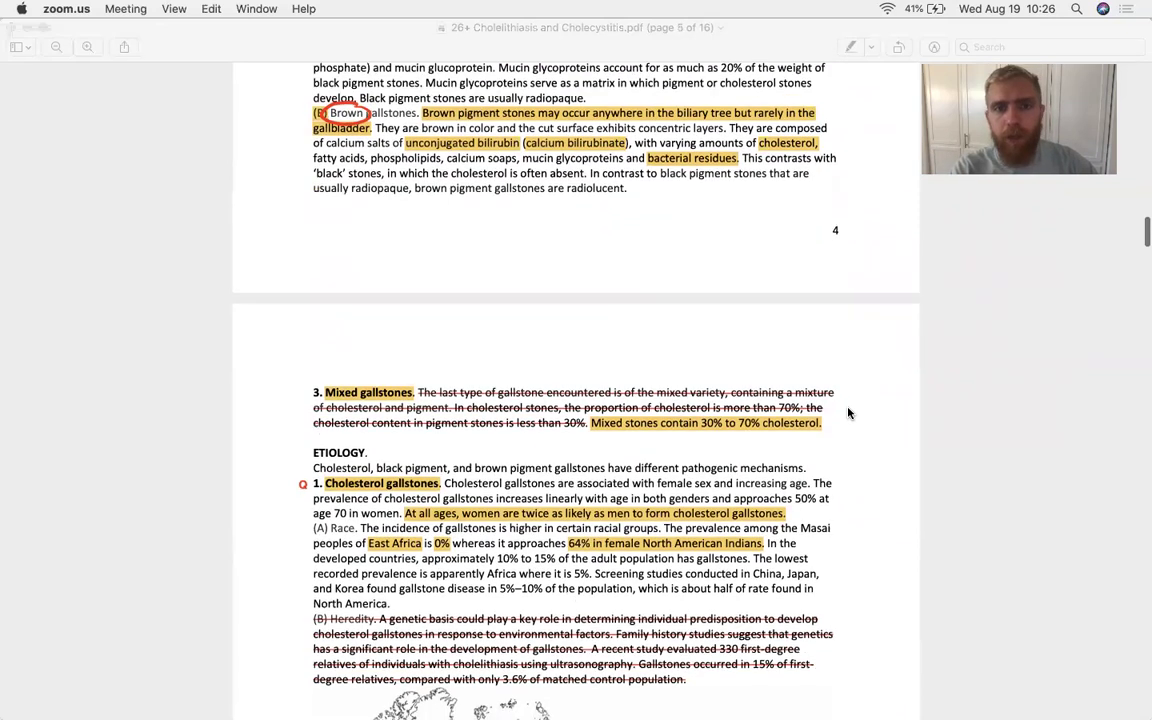
scroll(848, 413, "down", 1)
scroll(892, 408, "up", 1)
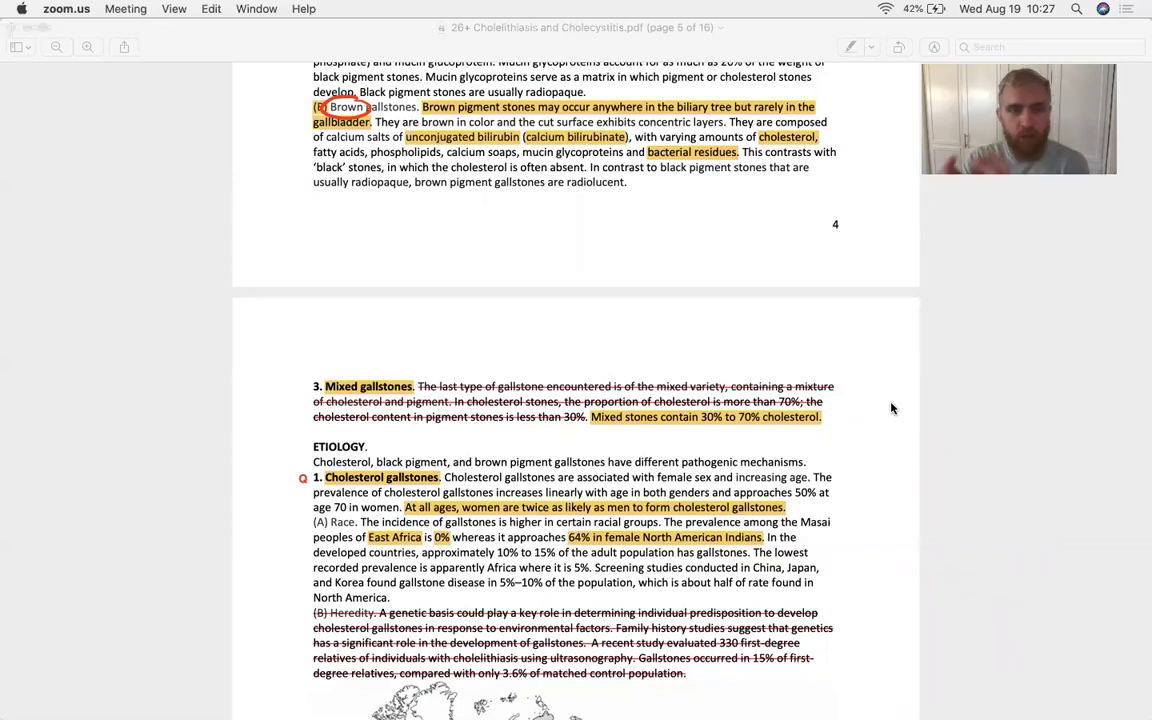
scroll(893, 408, "down", 8)
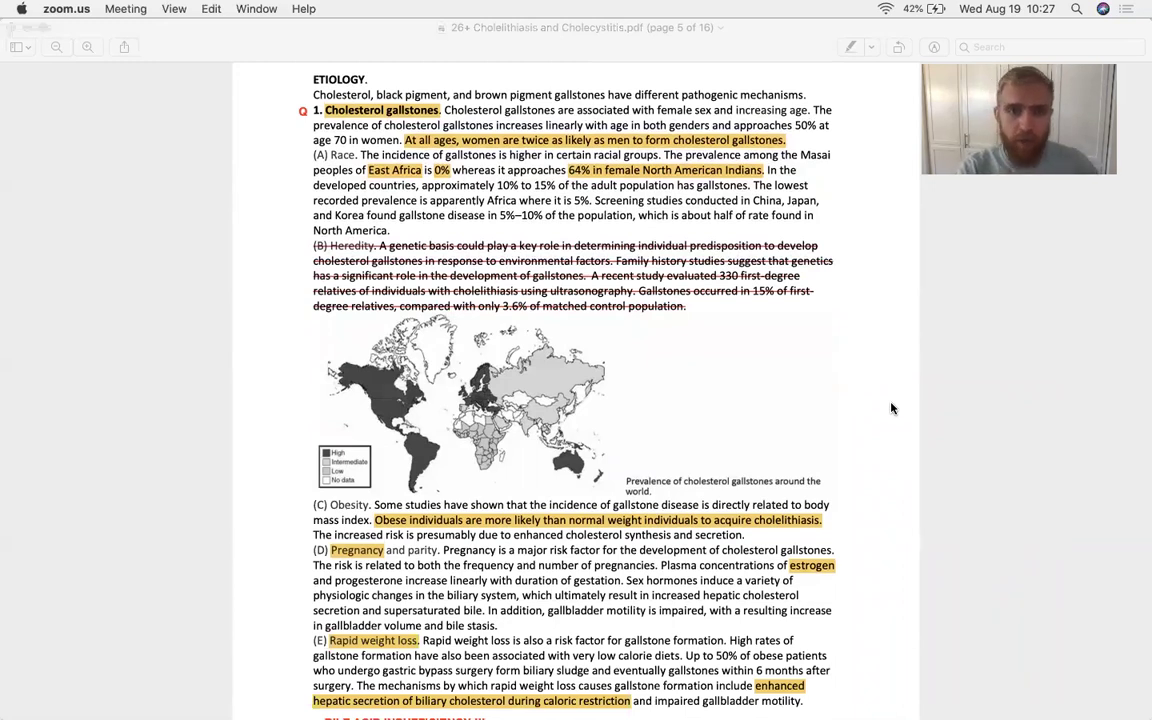
scroll(893, 408, "down", 1)
scroll(893, 408, "up", 2)
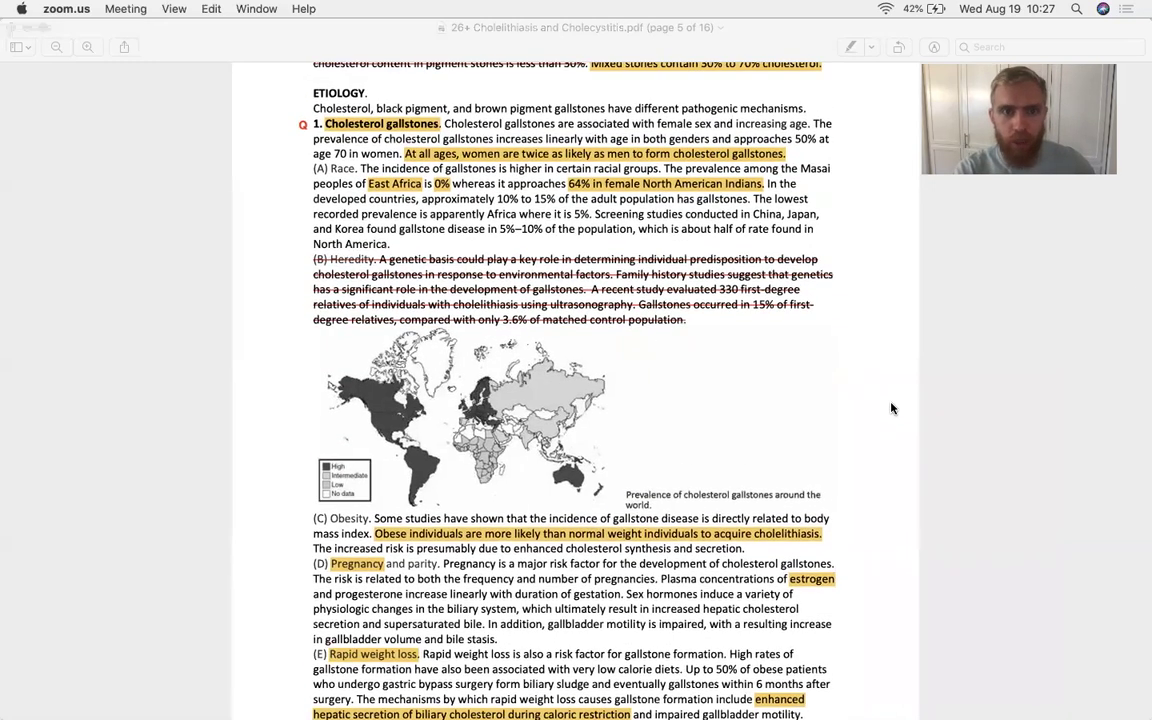
scroll(893, 408, "down", 1)
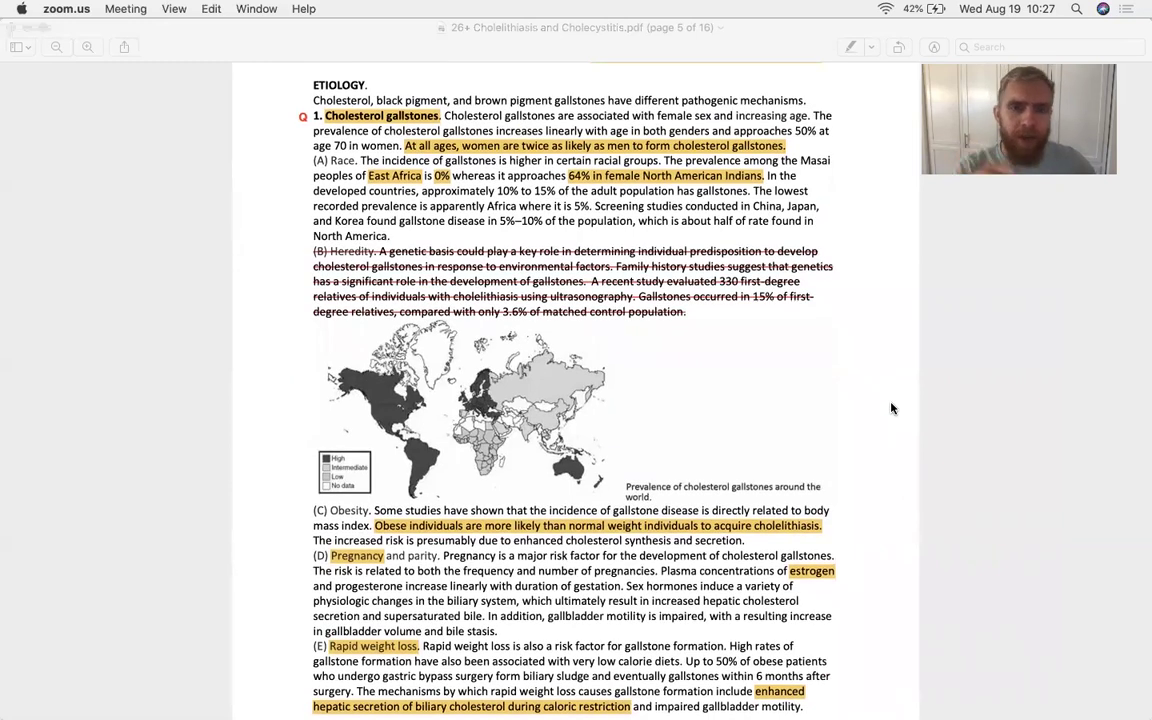
scroll(893, 408, "down", 1)
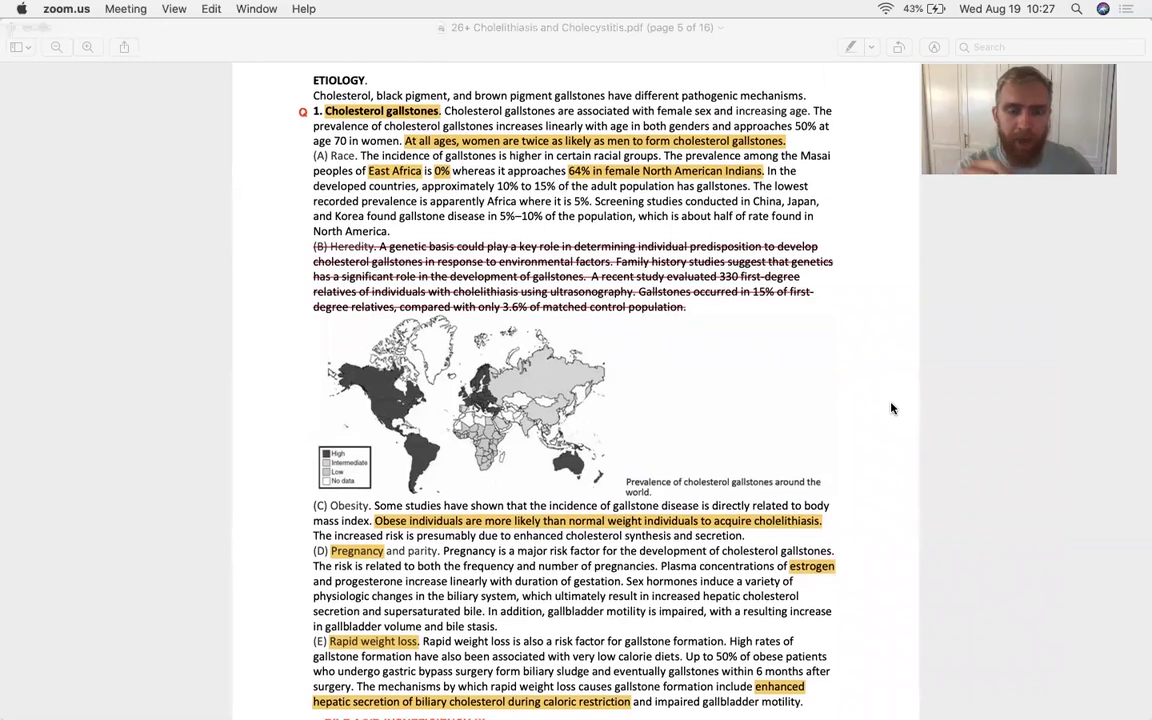
scroll(893, 407, "down", 1)
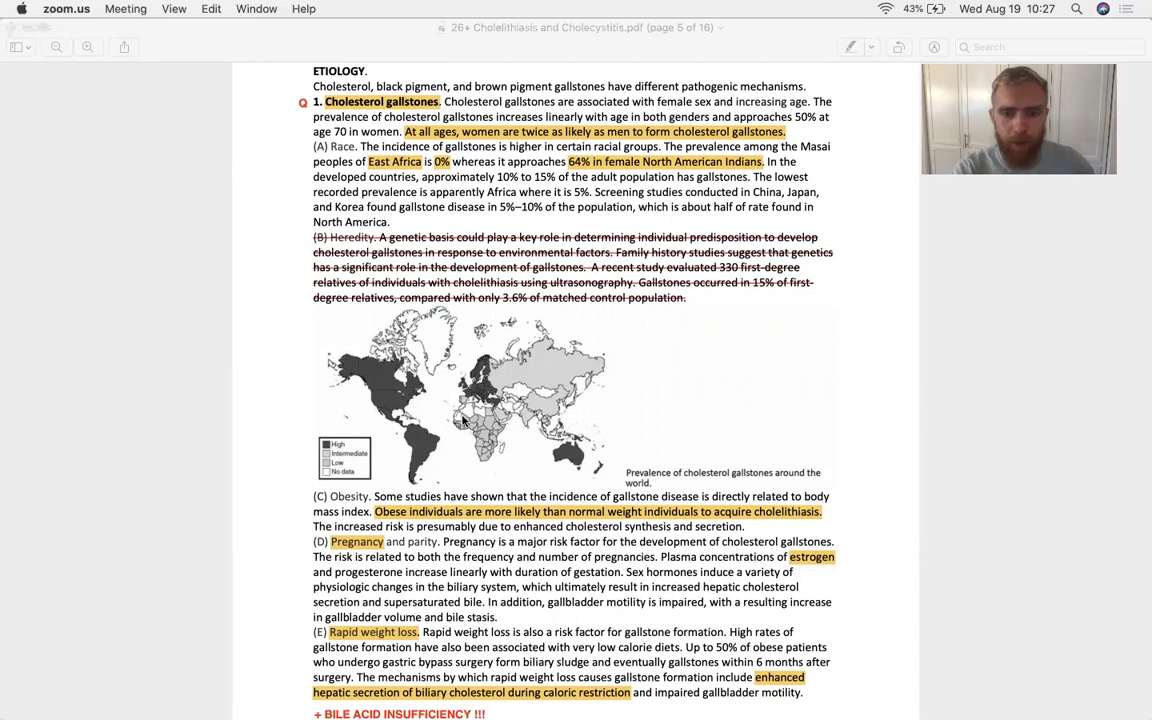
scroll(734, 435, "down", 10)
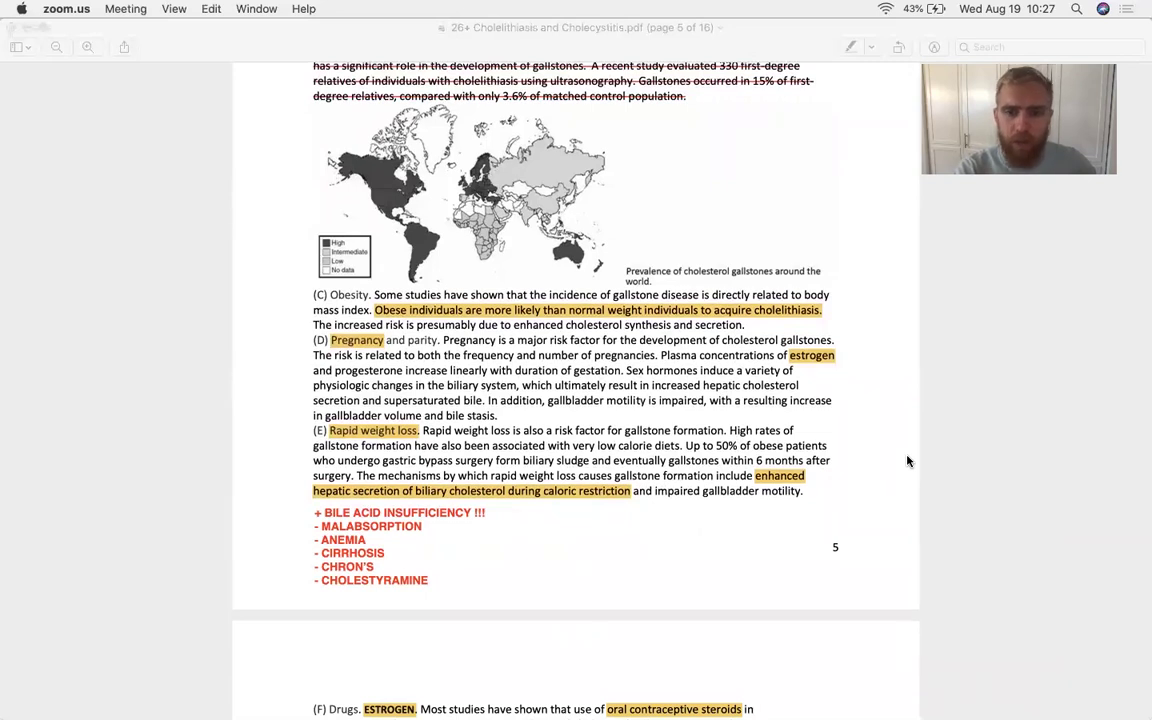
scroll(908, 461, "down", 2)
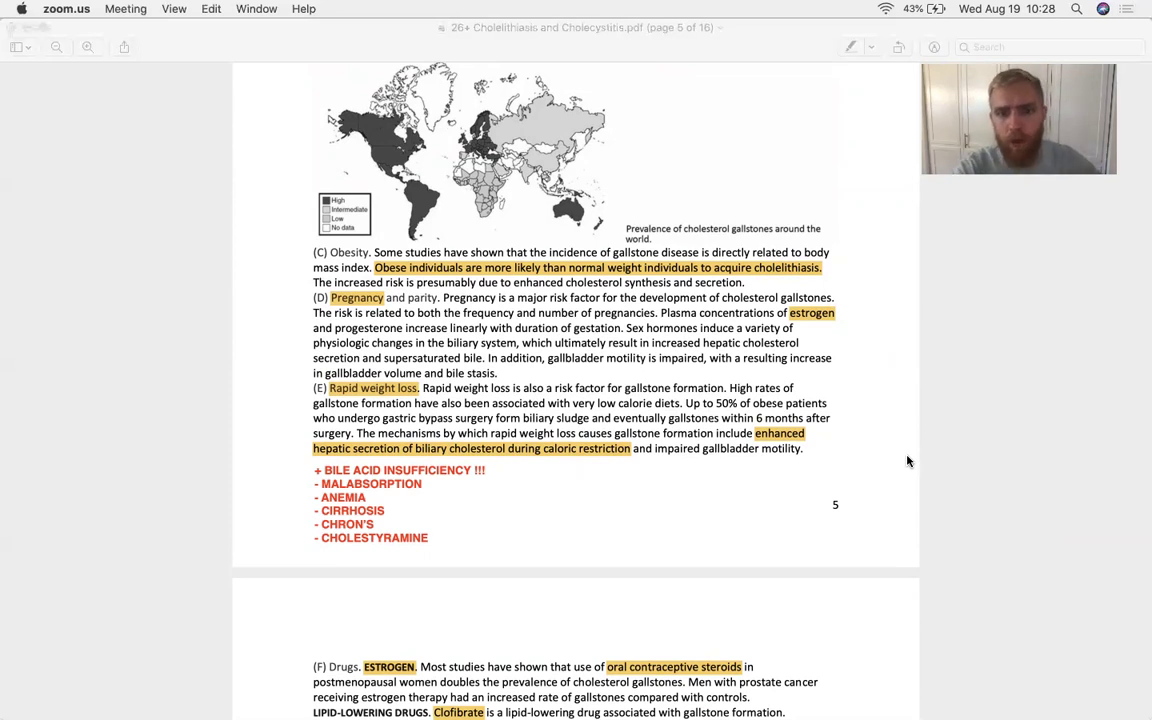
scroll(908, 461, "down", 1)
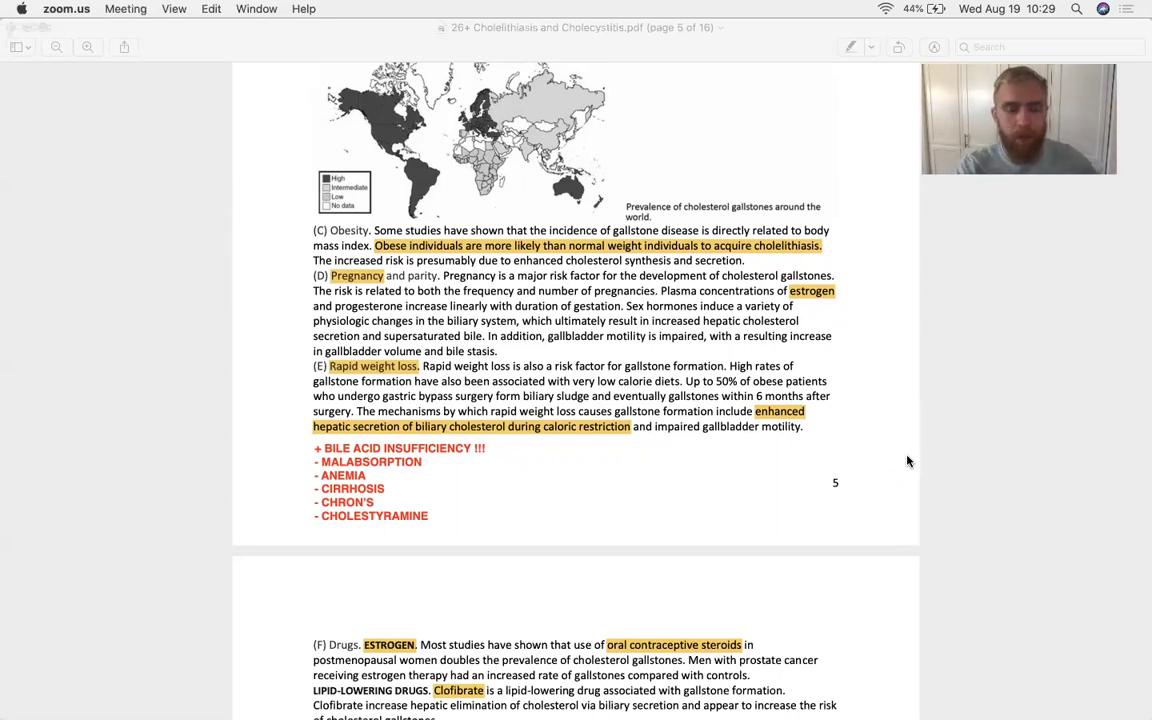
scroll(907, 461, "down", 5)
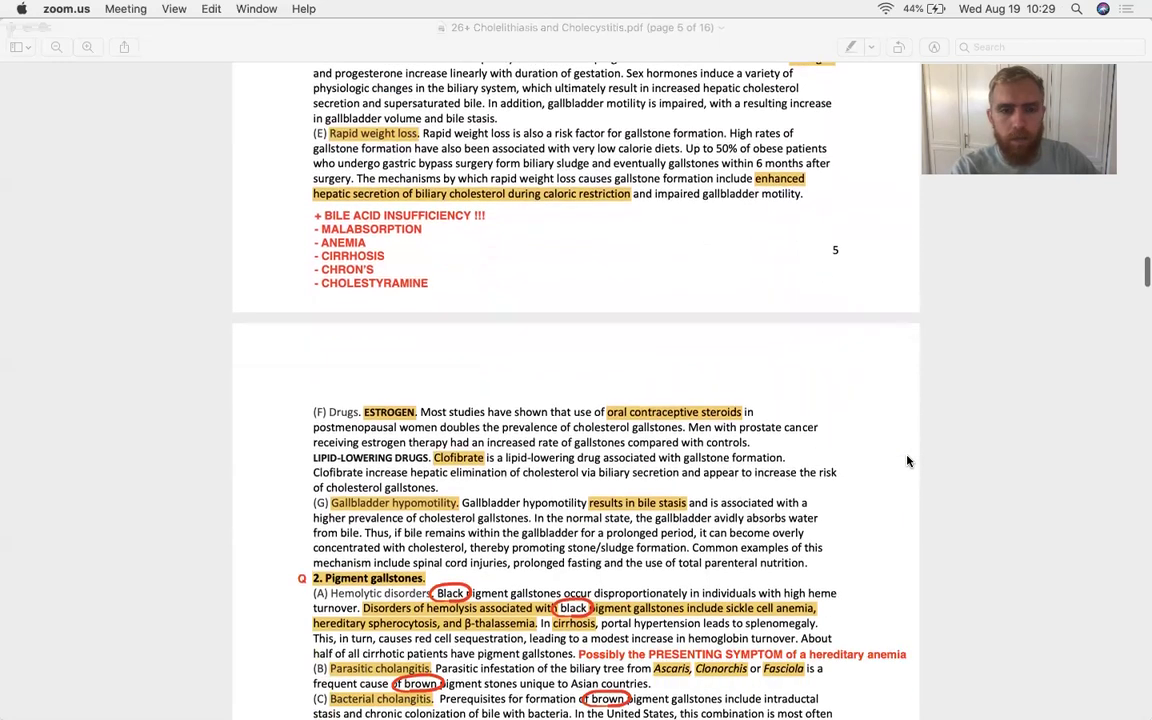
scroll(907, 461, "down", 2)
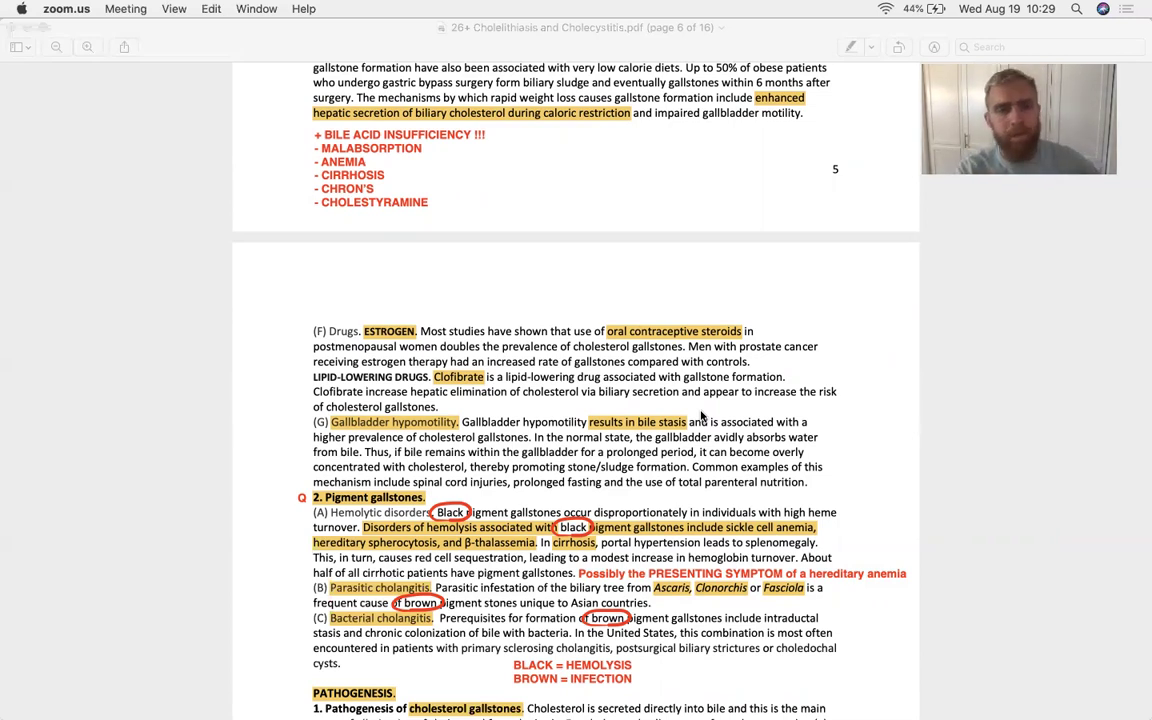
scroll(701, 416, "up", 3)
scroll(701, 416, "up", 5)
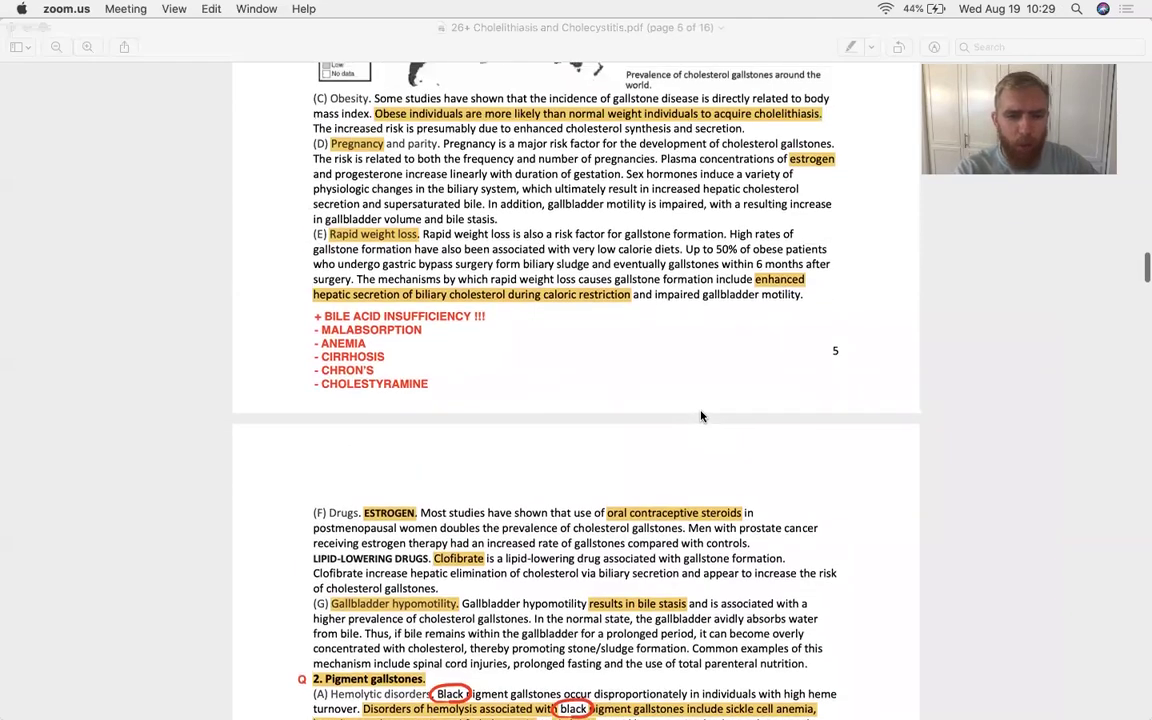
- Scroll to page 5's obesity, pregnancy and rapid weight loss risk factors
scroll(701, 416, "up", 7)
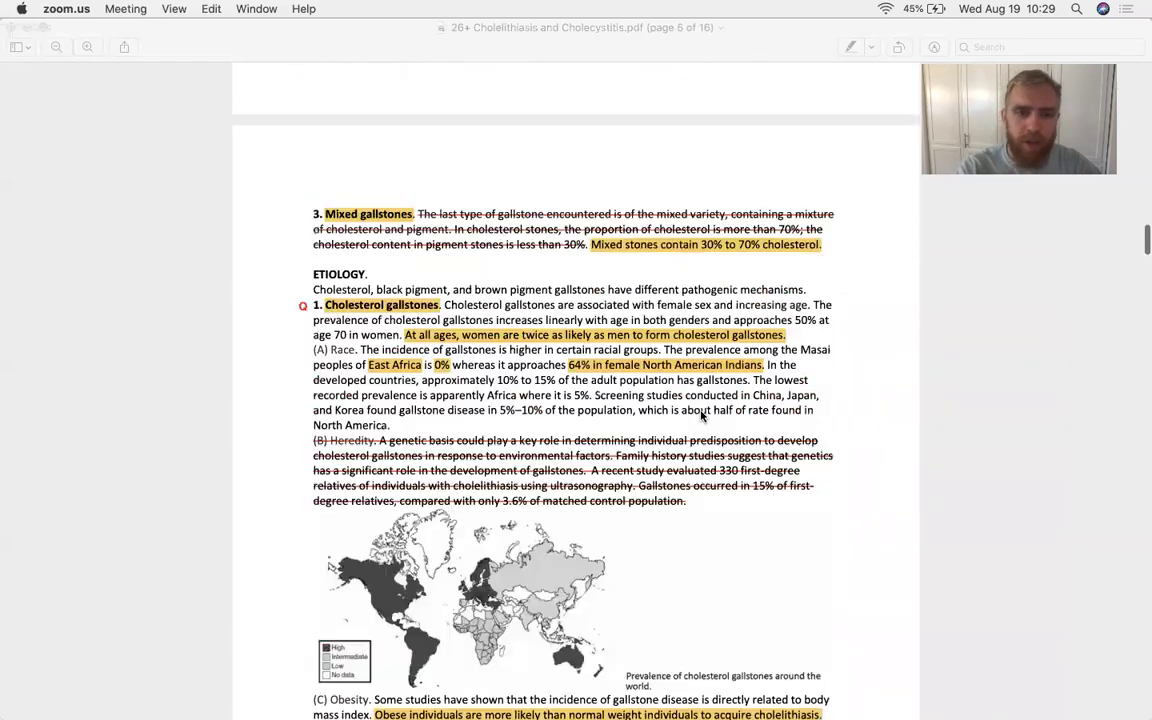
scroll(701, 416, "down", 1)
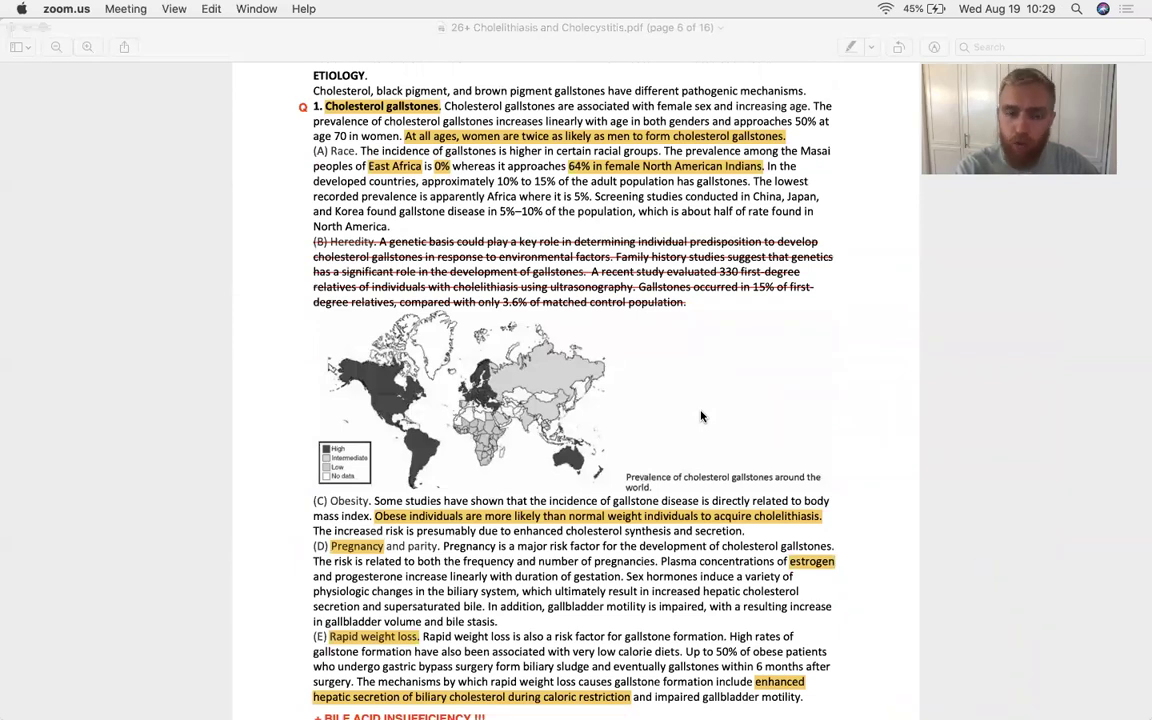
scroll(701, 416, "down", 8)
scroll(701, 416, "up", 4)
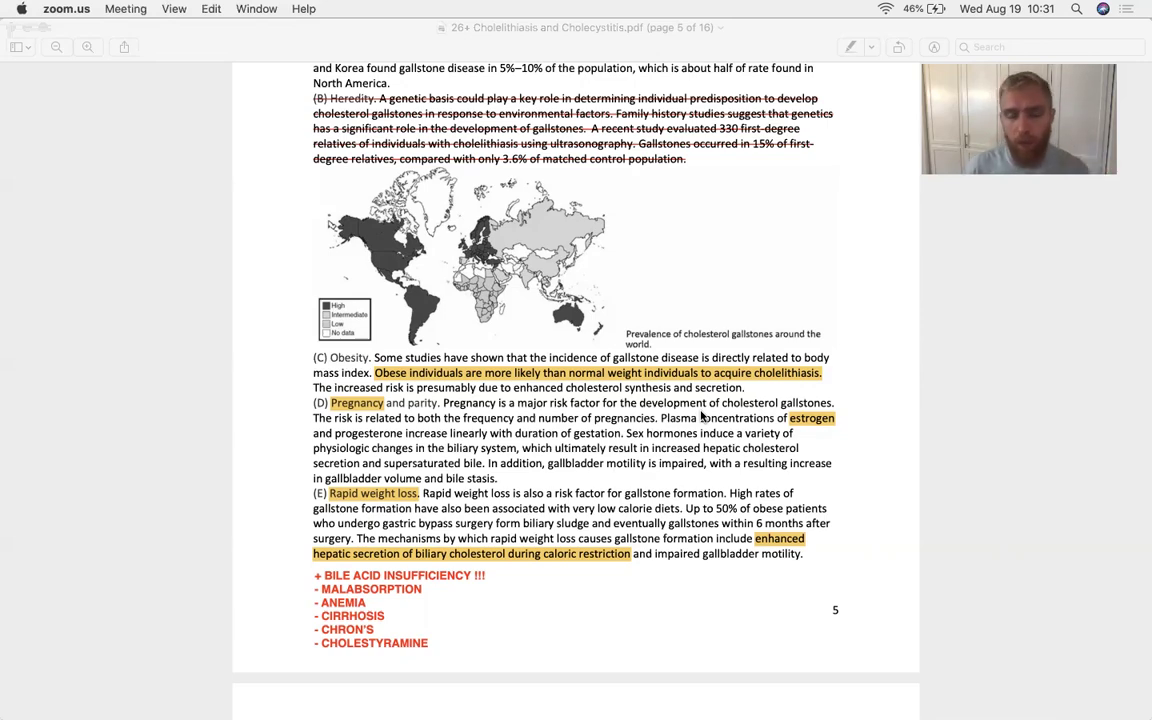
- Scroll to page 6 with the BLACK = HEMOLYSIS and BROWN = INFECTION notes
scroll(701, 415, "down", 15)
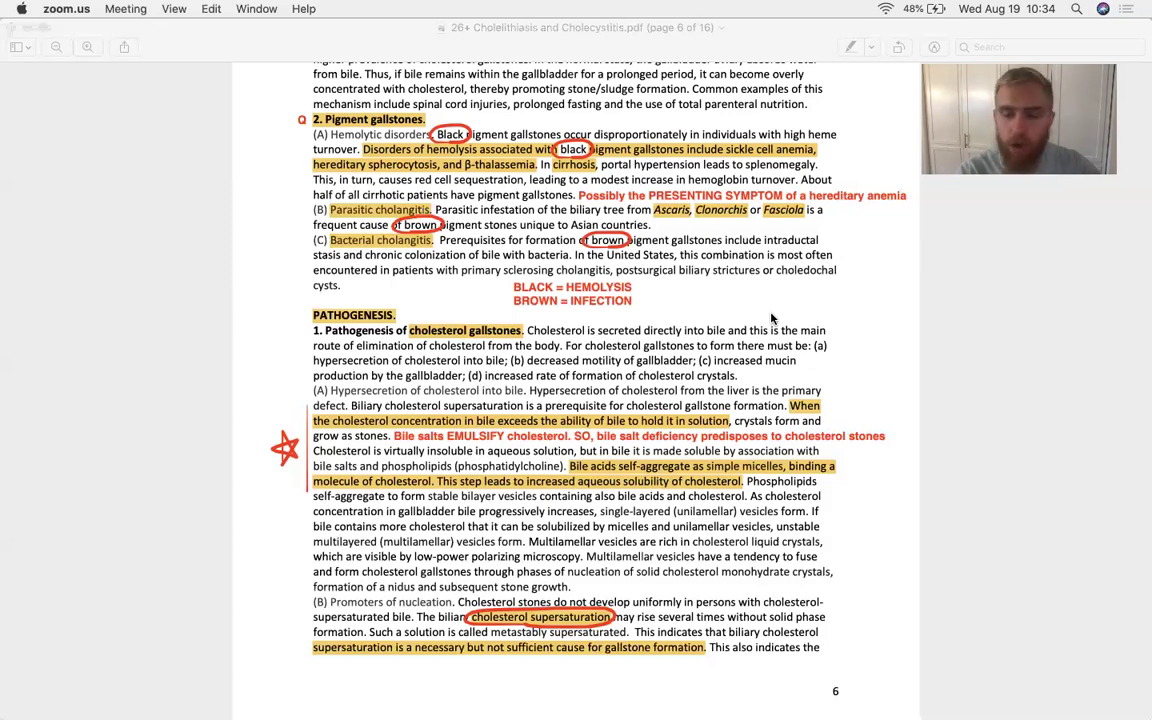
- Scroll to page 6's end and the top of page 7's gallbladder mucin paragraph
scroll(771, 318, "down", 5)
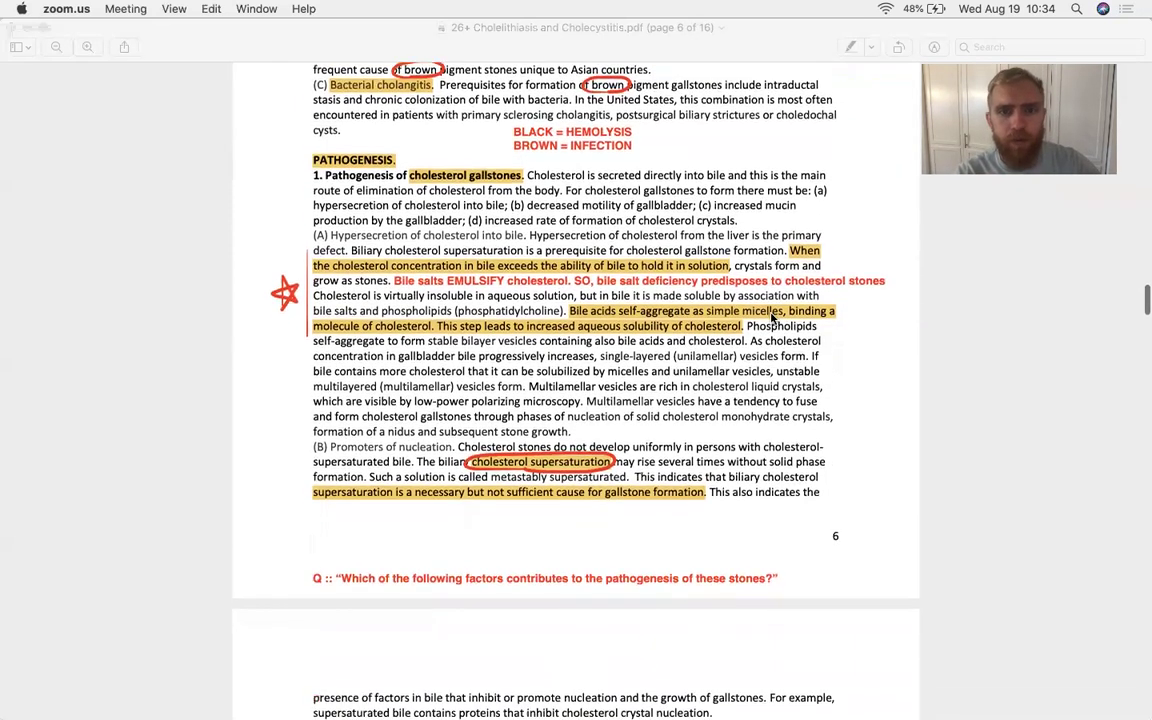
scroll(771, 318, "down", 2)
scroll(771, 318, "down", 2)
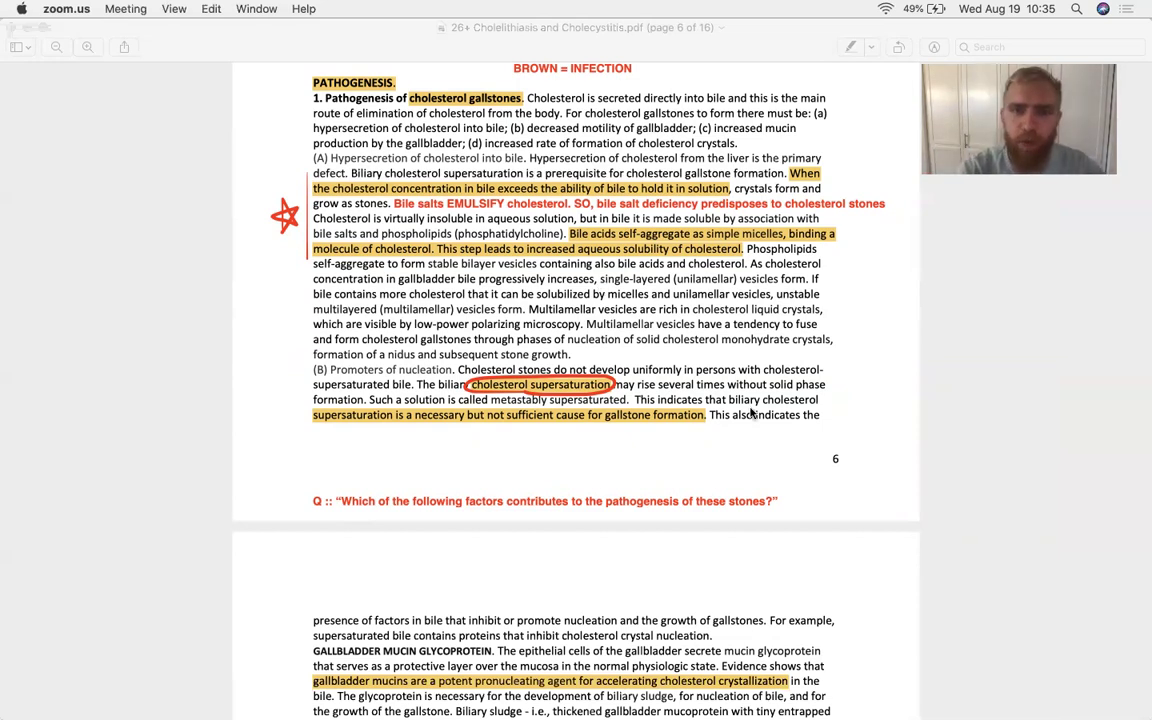
scroll(751, 412, "down", 1)
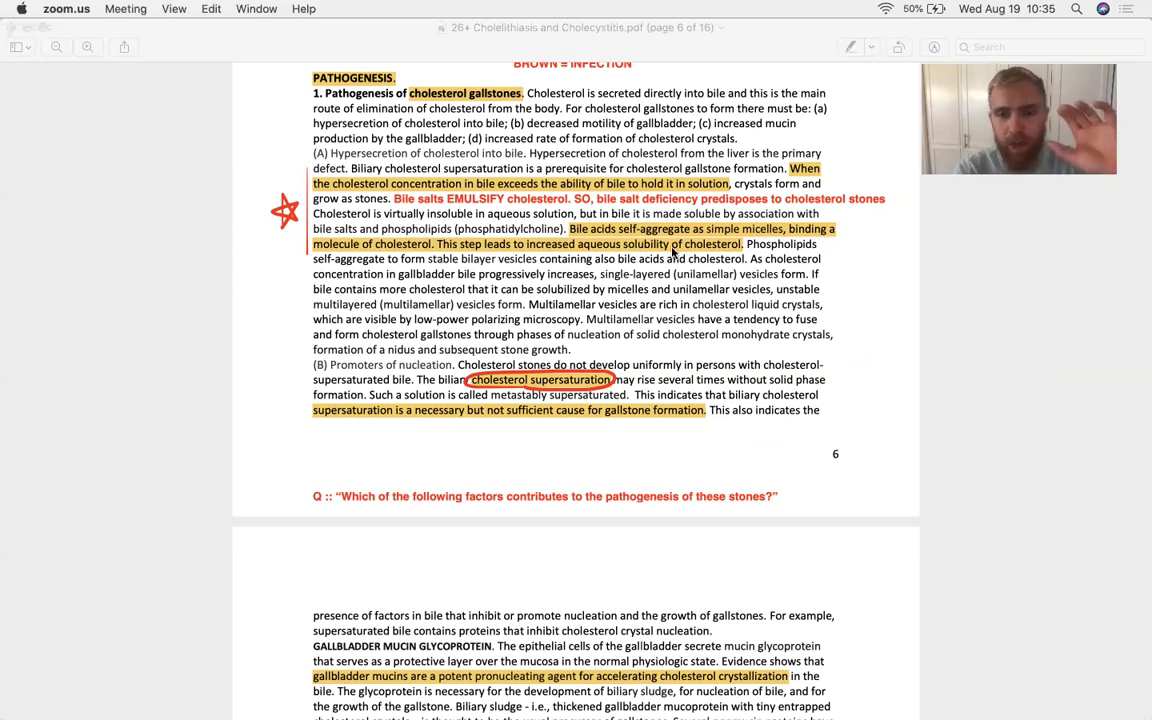
- Scroll slightly to reveal page 7's supersaturation-to-gallstone formation diagram
scroll(680, 255, "down", 3)
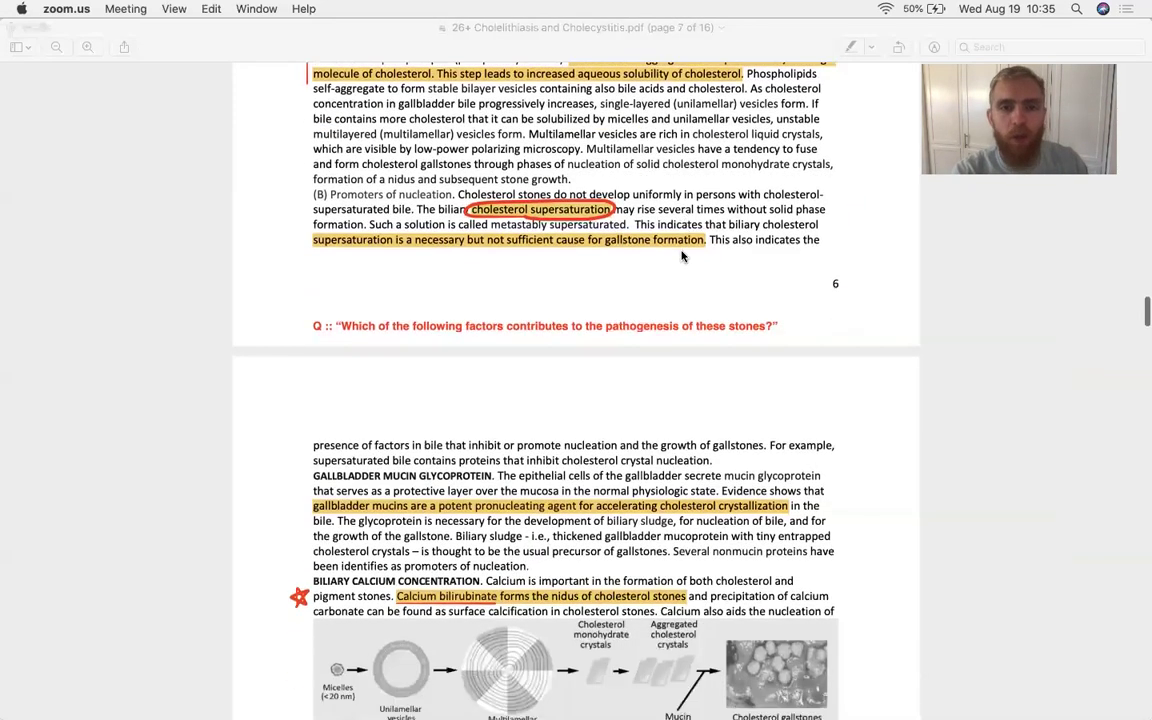
scroll(682, 256, "down", 3)
scroll(682, 256, "down", 1)
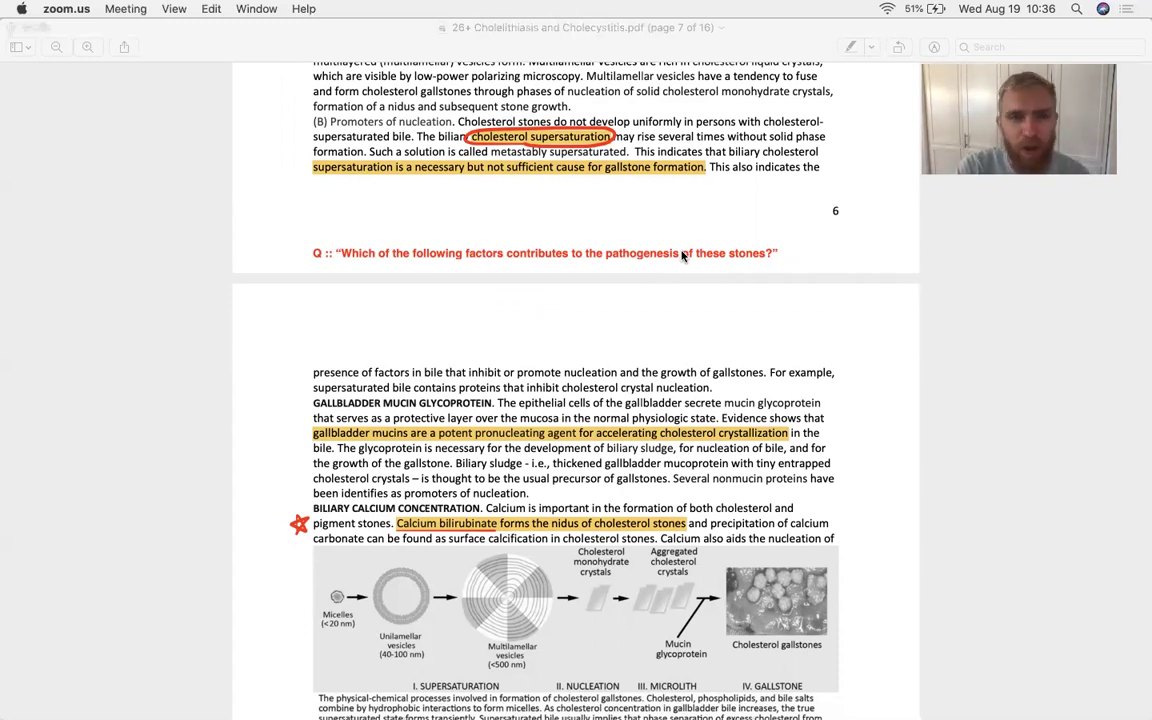
- Scroll past the formation diagram to page 7's biliary pH and nucleation paragraphs
scroll(682, 256, "down", 2)
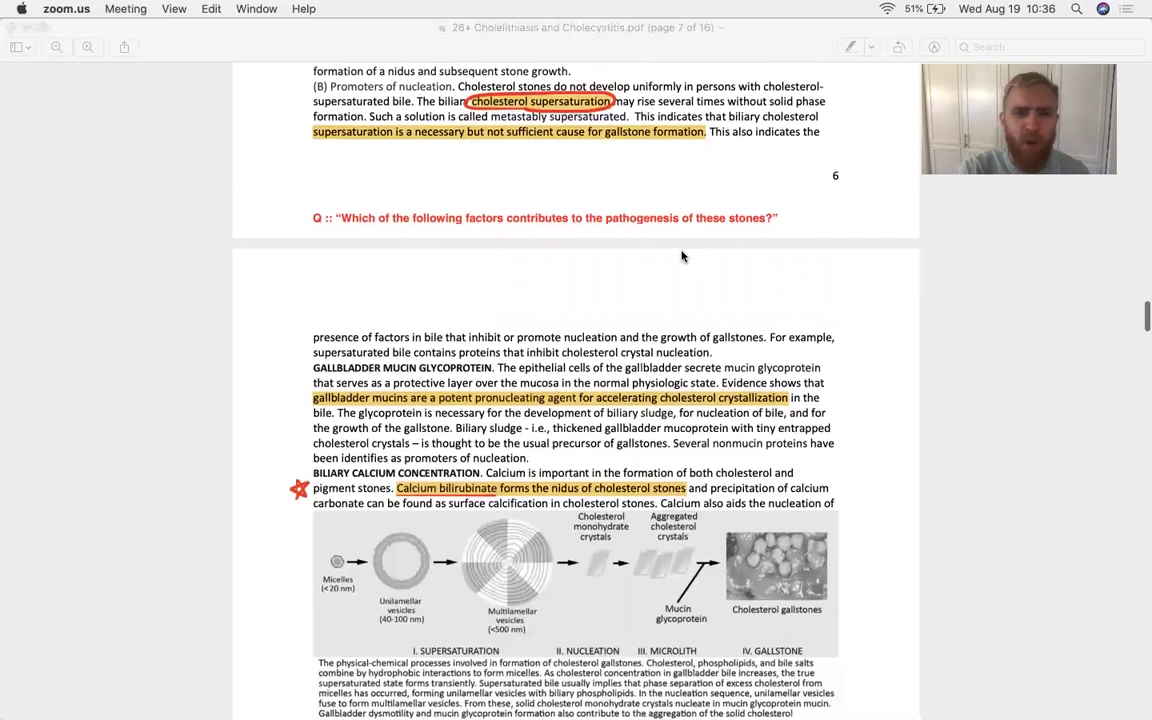
scroll(756, 291, "down", 2)
scroll(756, 291, "down", 2)
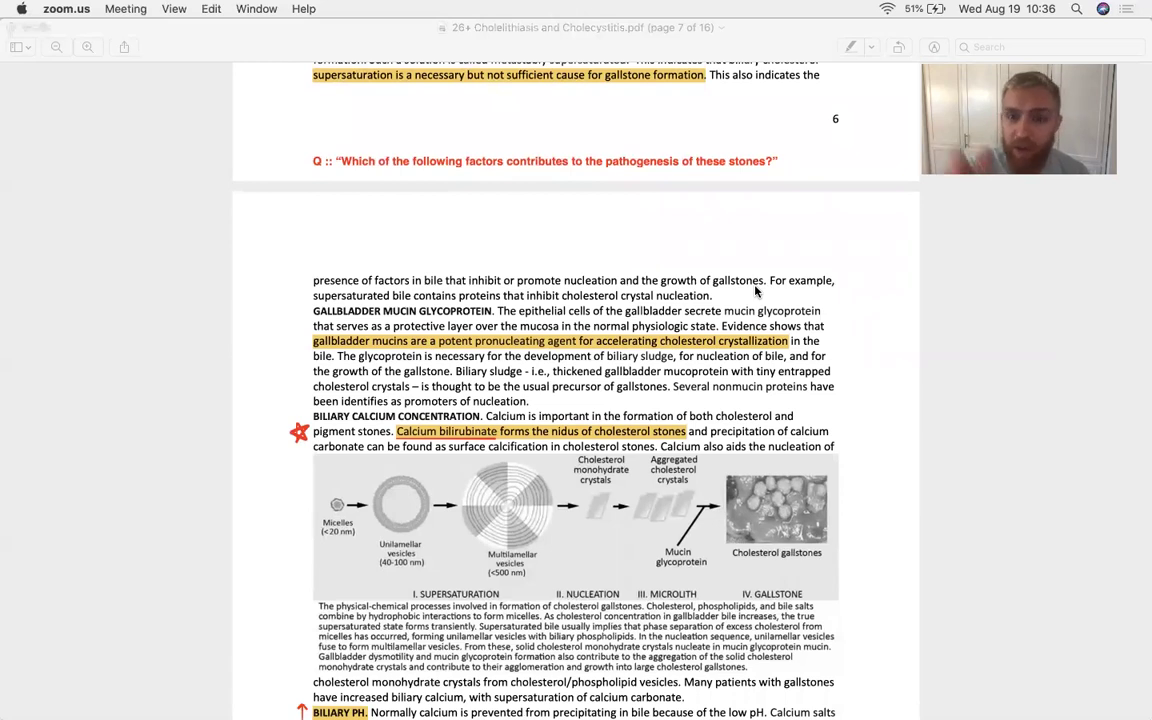
scroll(756, 291, "down", 10)
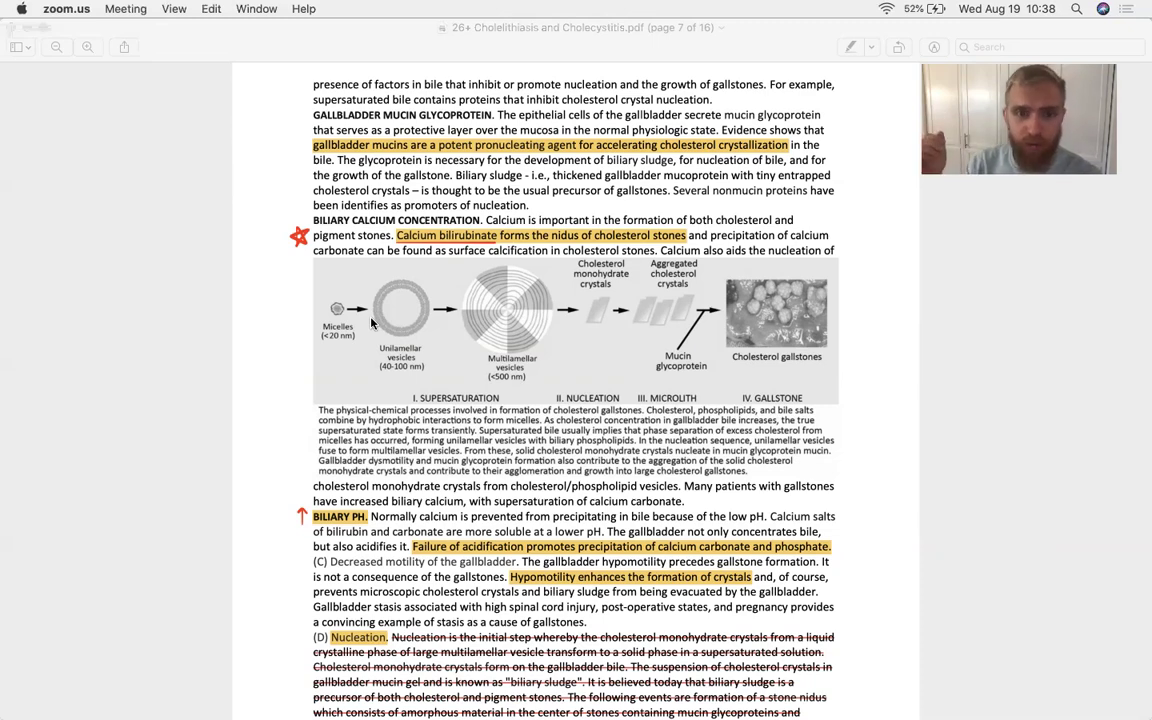
- Scroll down to page 7's page number, below the struck-through nucleation paragraph
scroll(371, 322, "down", 5)
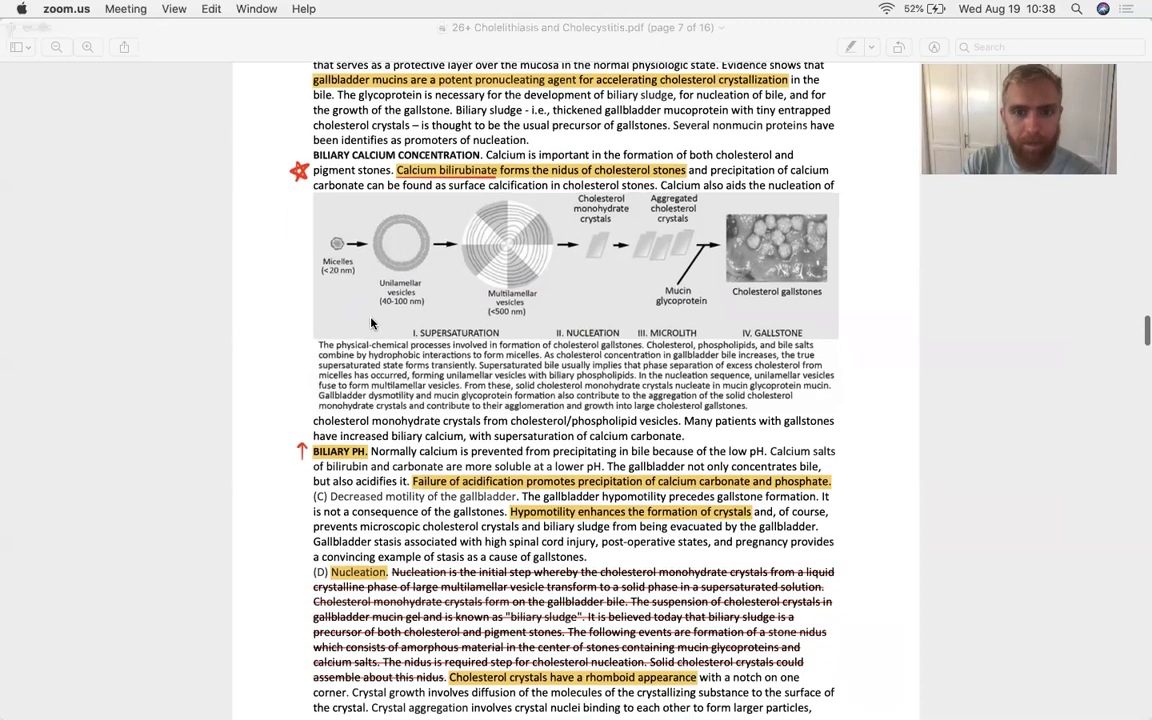
scroll(371, 322, "down", 1)
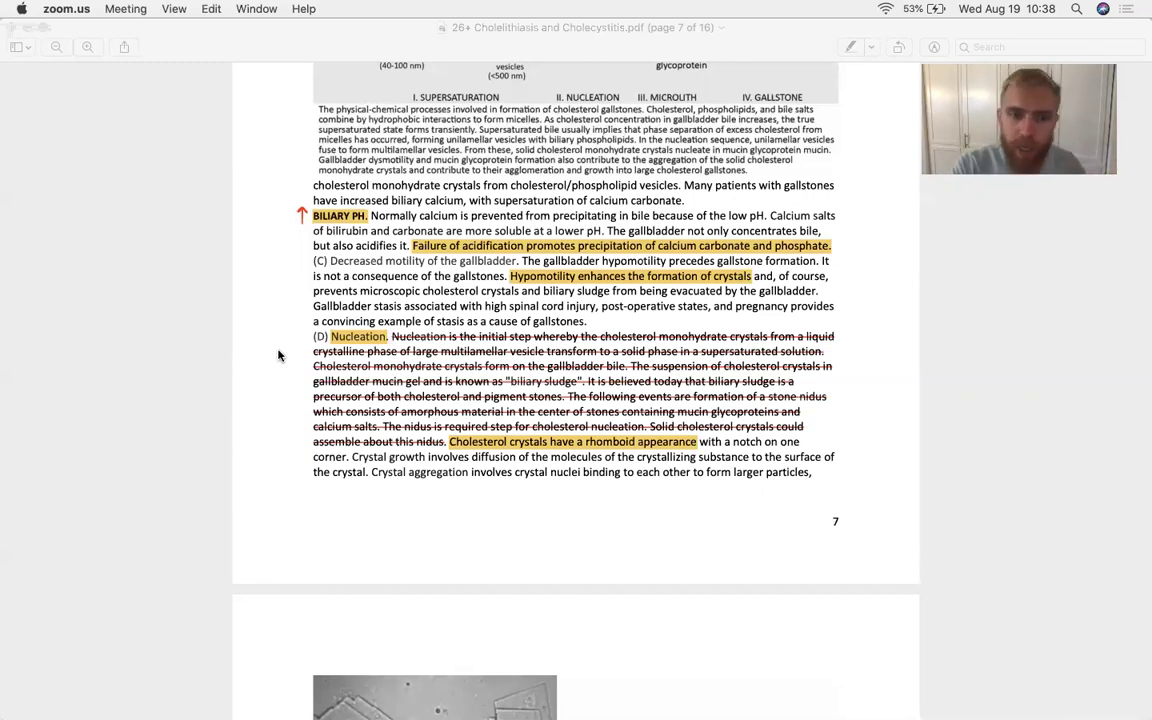
- Scroll past page 7 to page 8's crystal micrograph, pigment gallstones section and Table 1
scroll(278, 355, "down", 3)
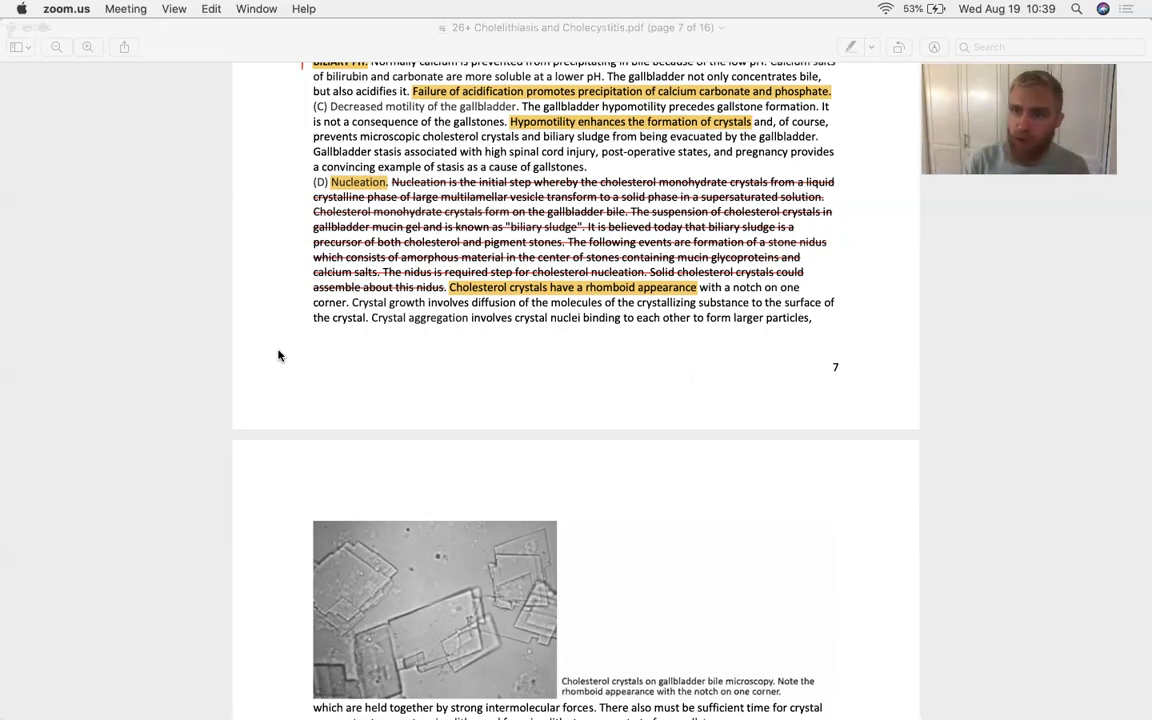
scroll(279, 355, "up", 10)
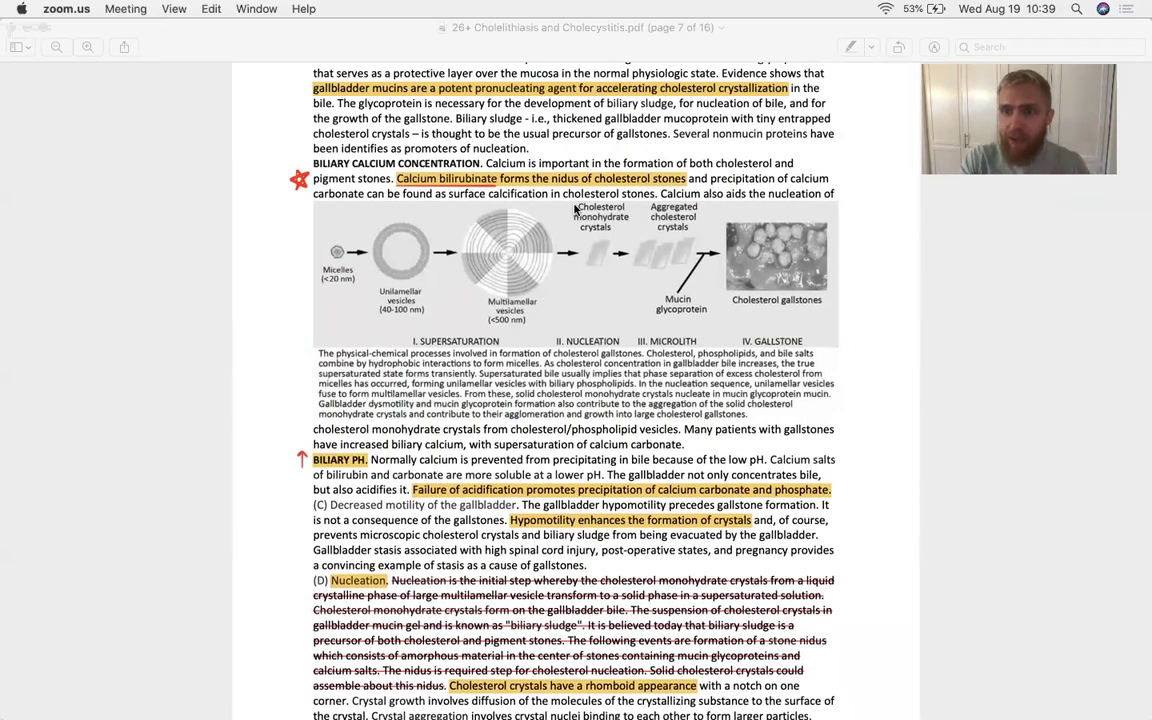
scroll(575, 209, "down", 2)
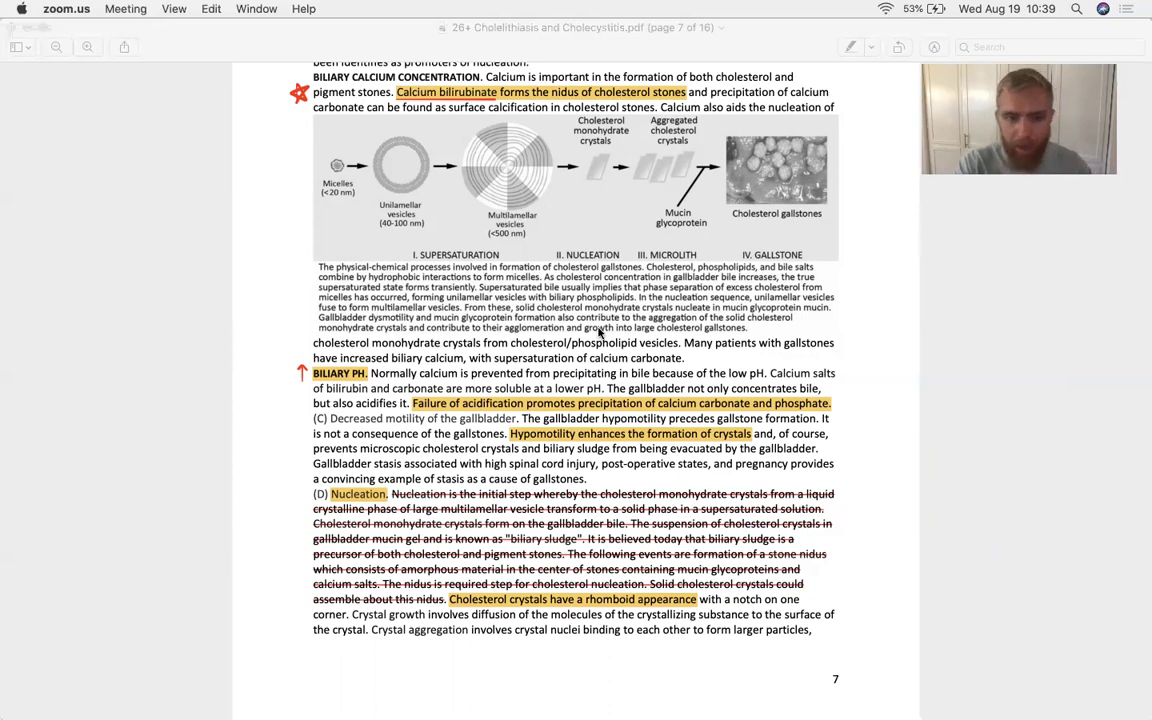
scroll(599, 333, "down", 3)
scroll(599, 333, "down", 6)
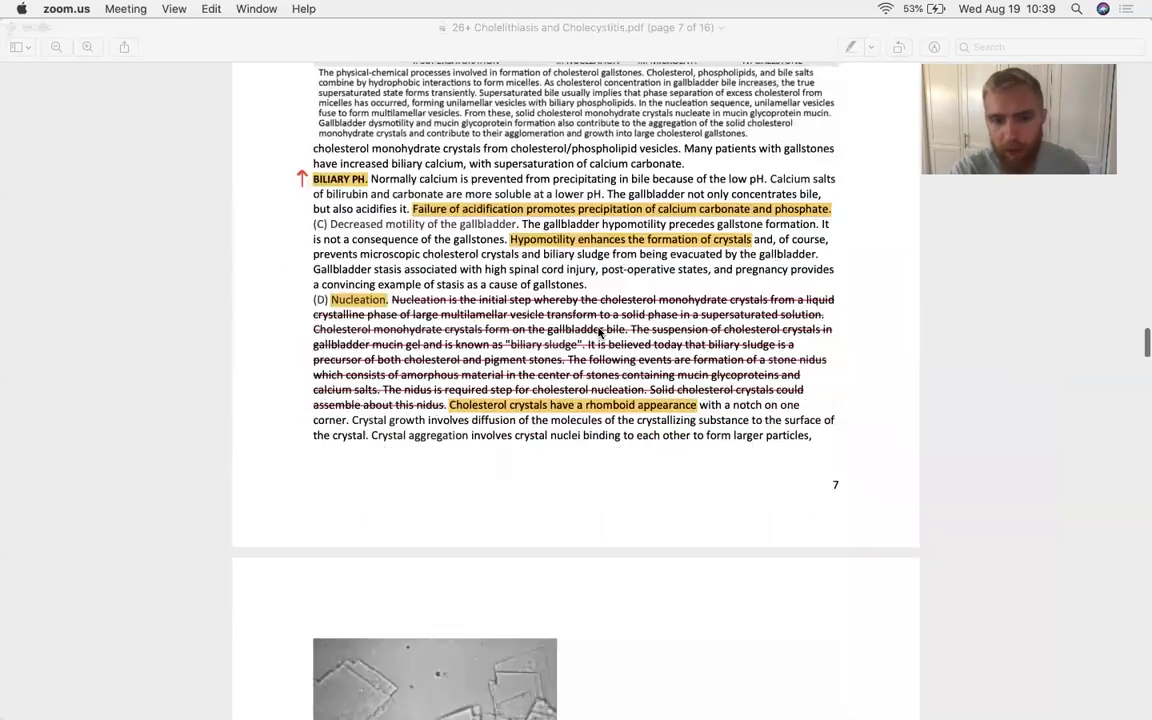
scroll(599, 333, "down", 5)
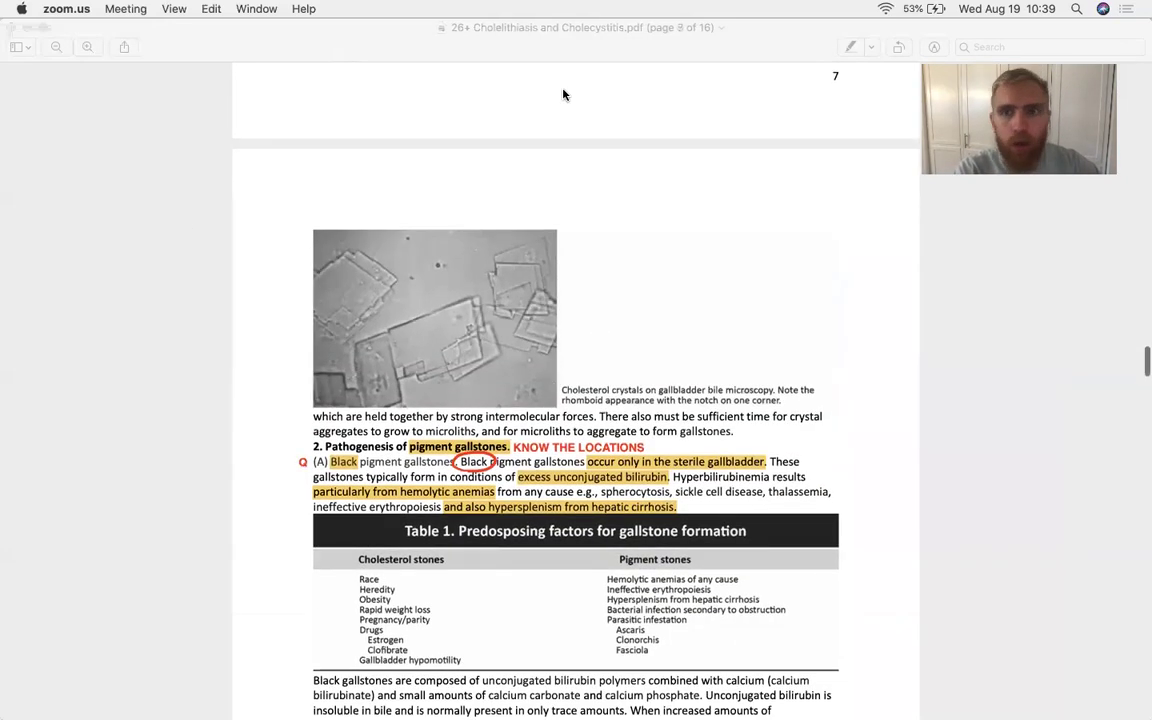
- Draw a red freehand arrow in the left margin pointing at the cholesterol crystal micrograph
left_click(932, 47)
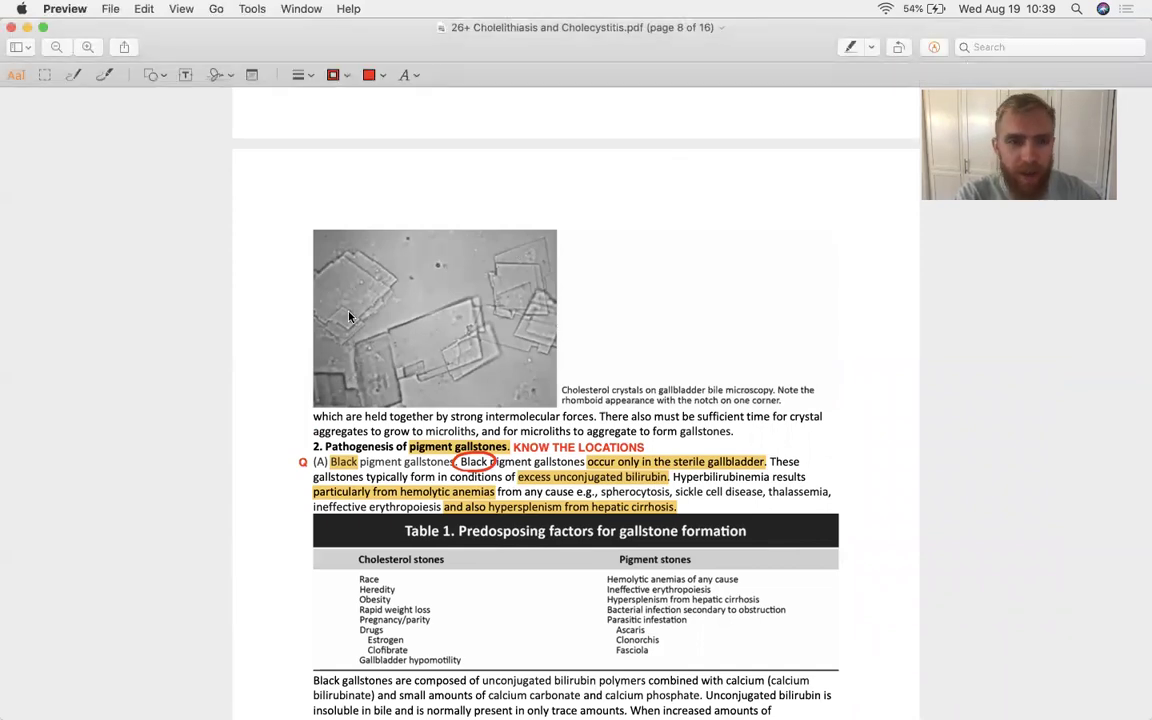
left_click(104, 74)
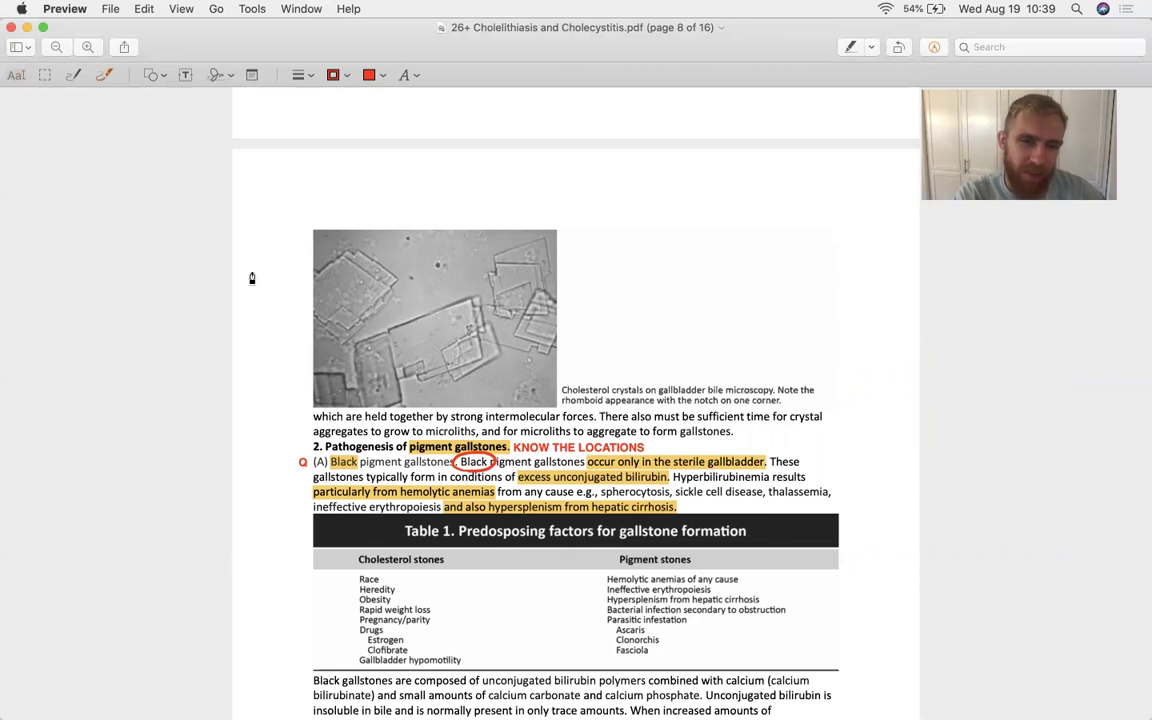
mouse_move(249, 272)
left_mouse_down()
mouse_move(303, 268)
mouse_move(301, 290)
left_mouse_up()
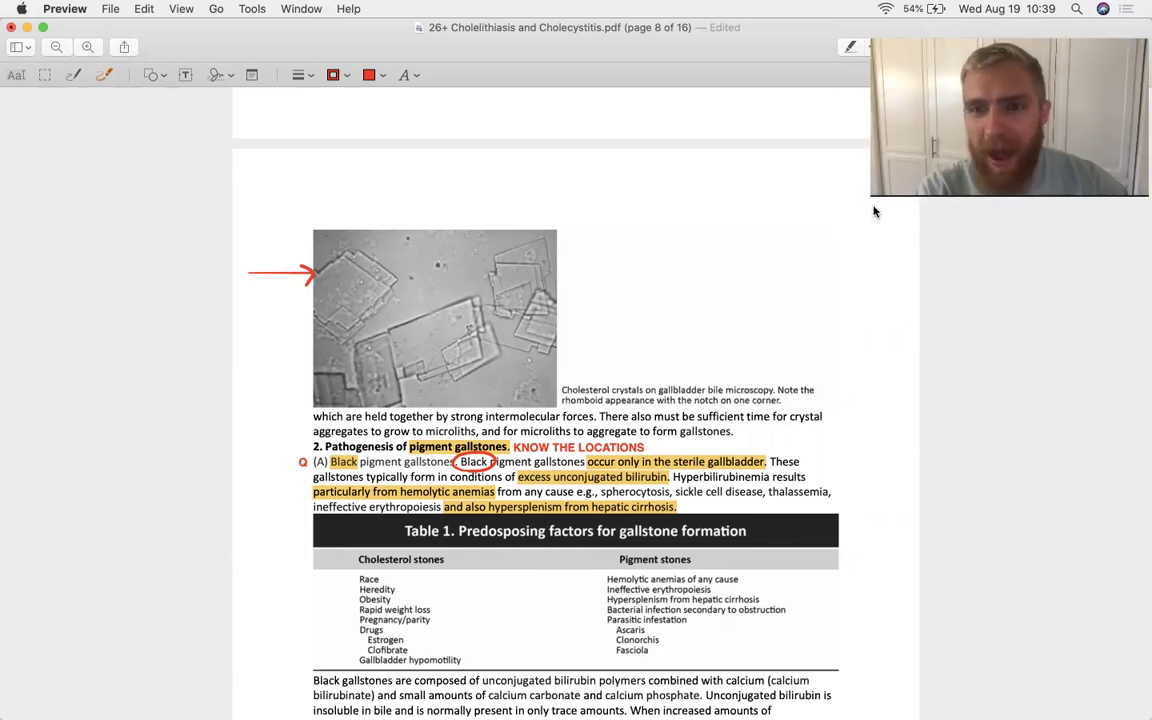
scroll(720, 400, "down", 3)
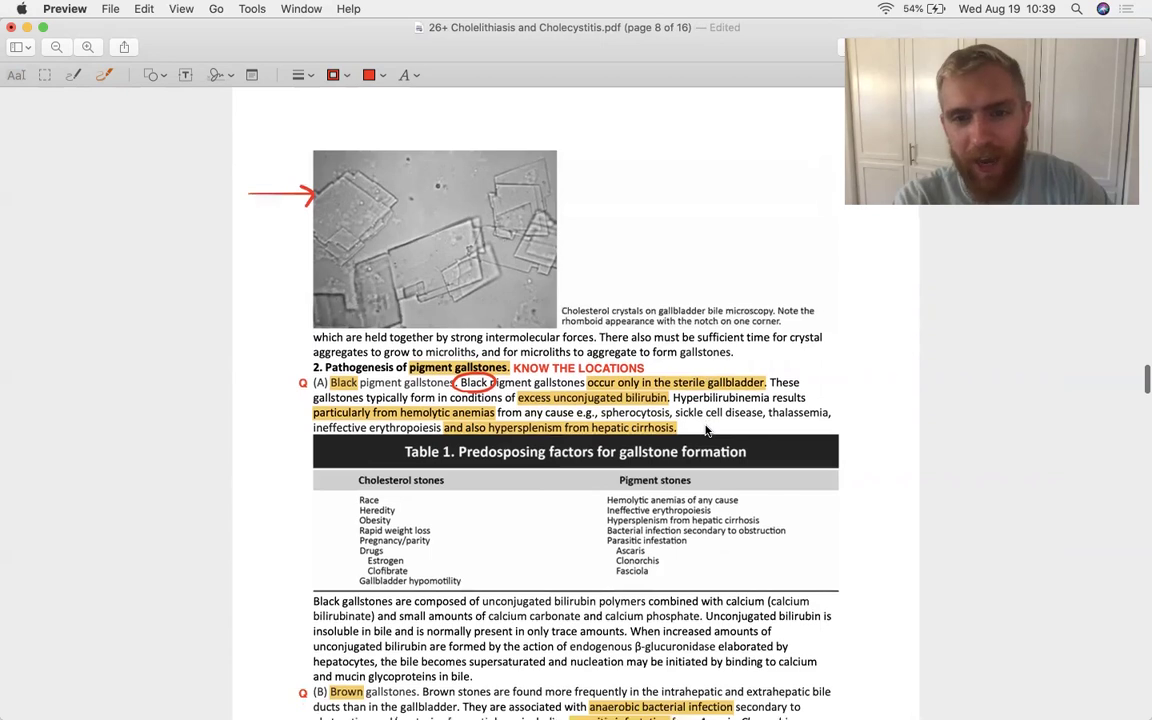
scroll(706, 430, "down", 1)
scroll(706, 430, "down", 2)
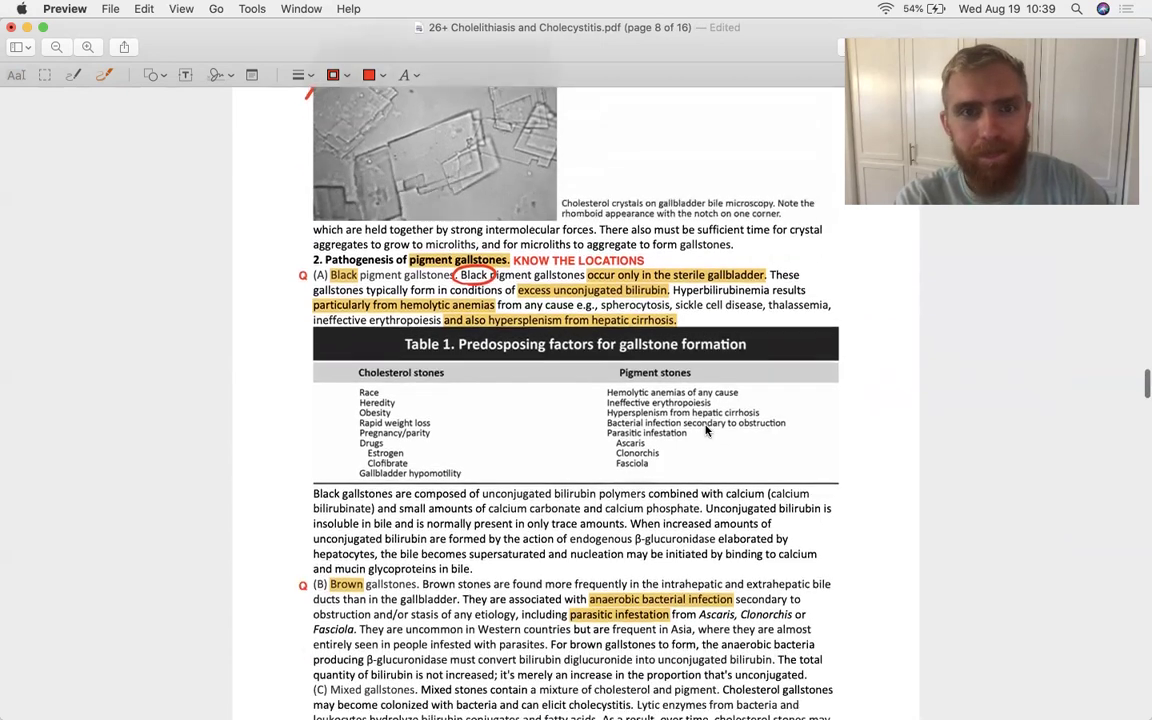
scroll(706, 430, "down", 3)
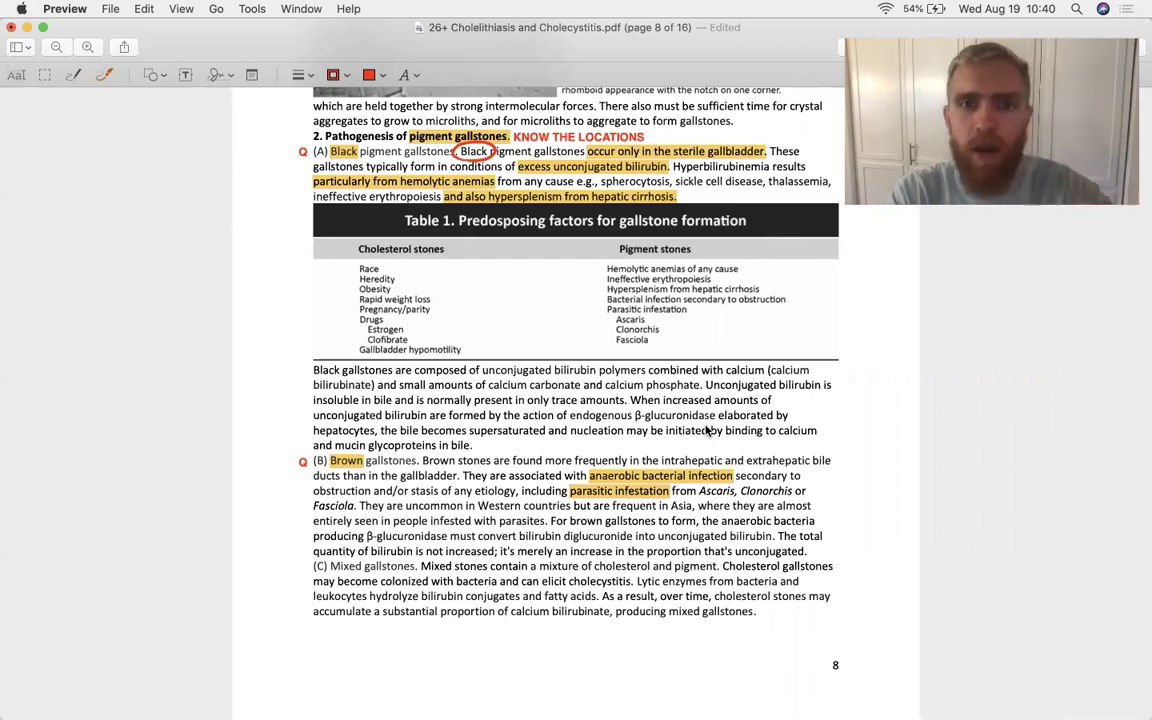
scroll(707, 430, "down", 2)
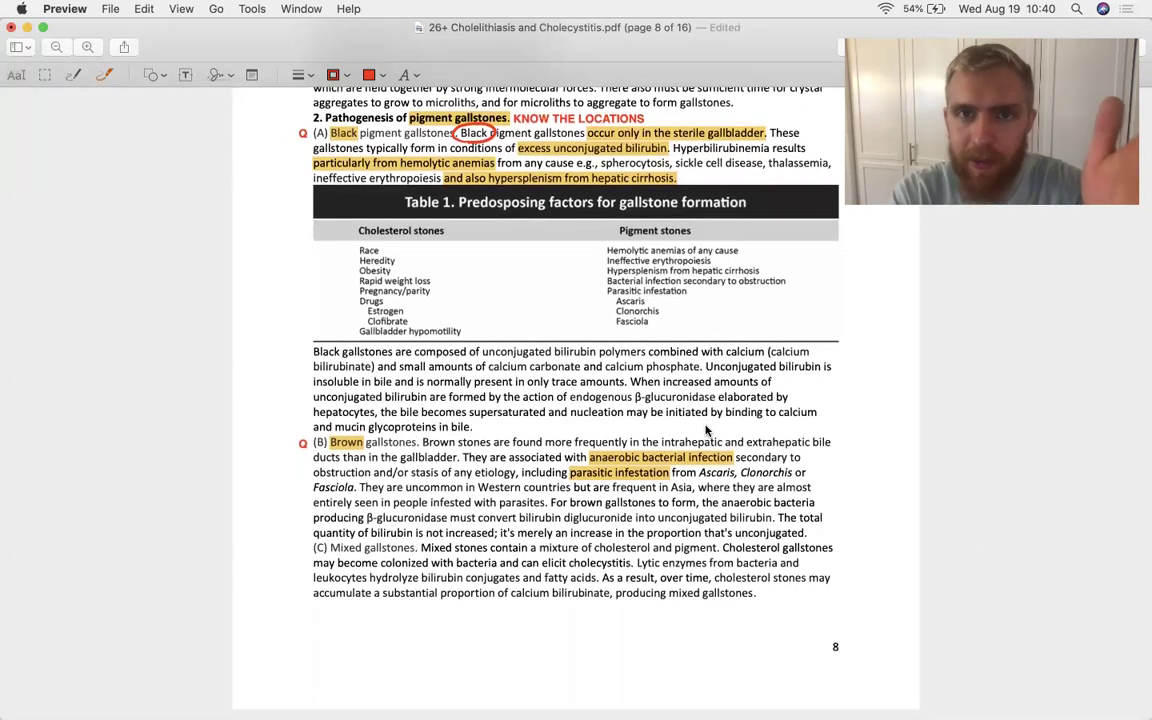
scroll(707, 430, "down", 5)
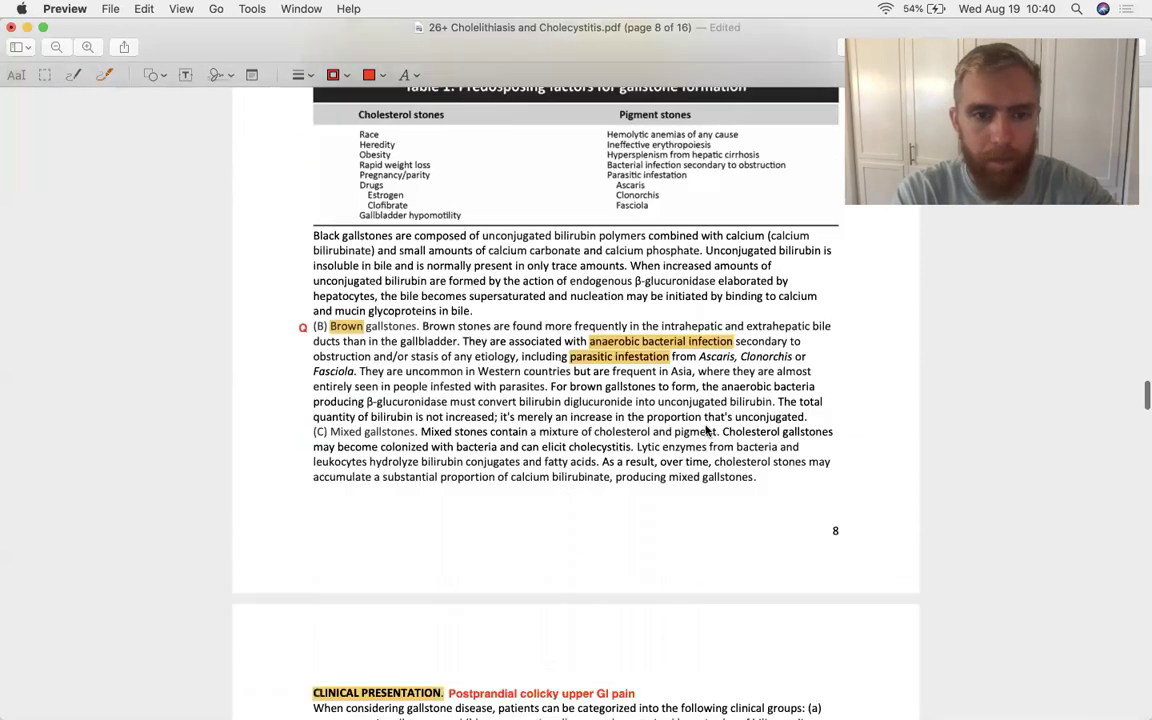
scroll(707, 430, "down", 3)
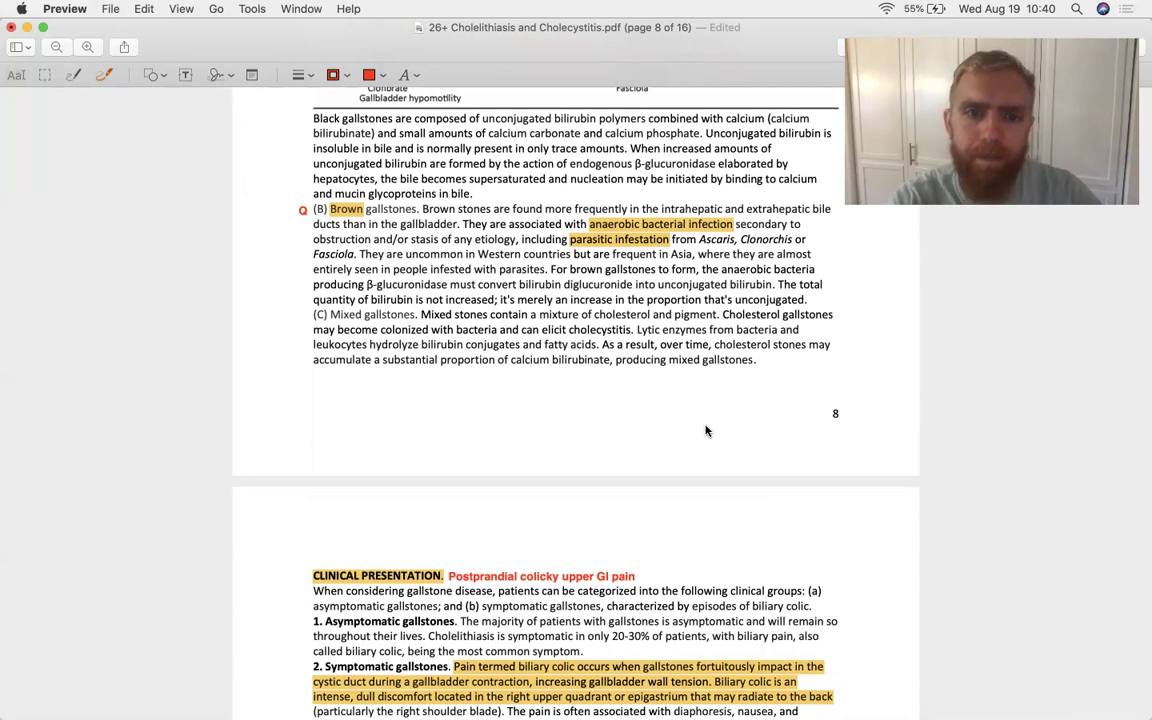
scroll(705, 431, "down", 1)
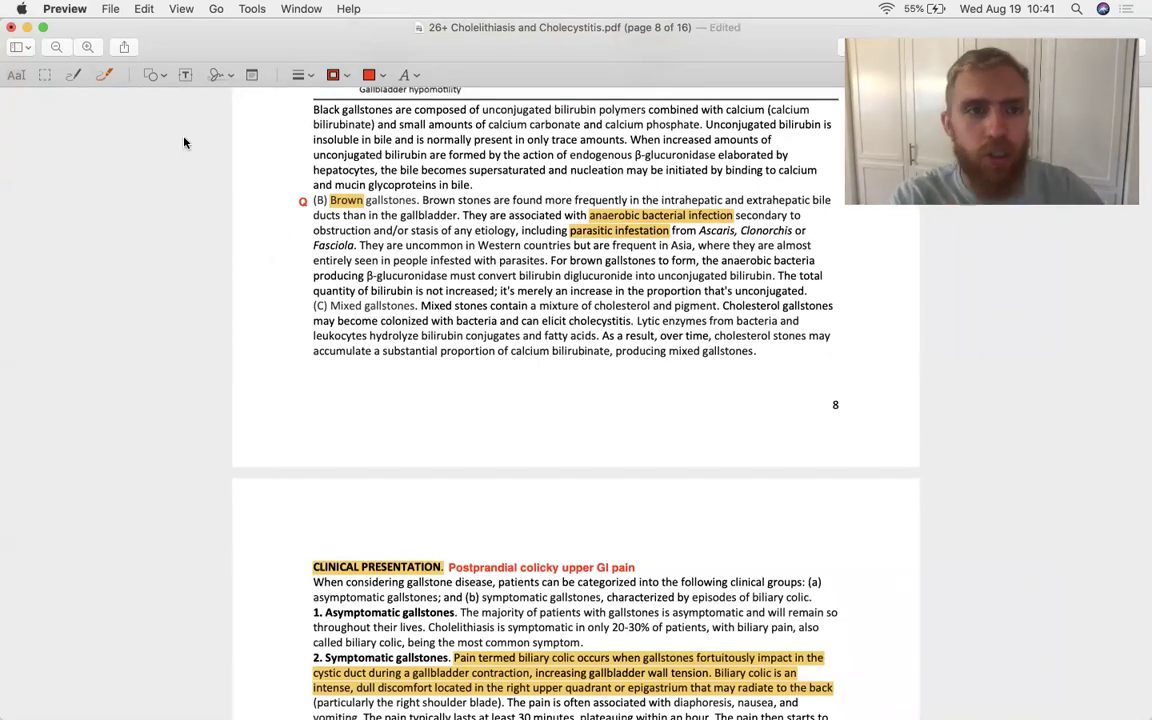
- Delete the stray empty text box and highlight the (C) Mixed gallstones paragraph in yellow
left_click(100, 70)
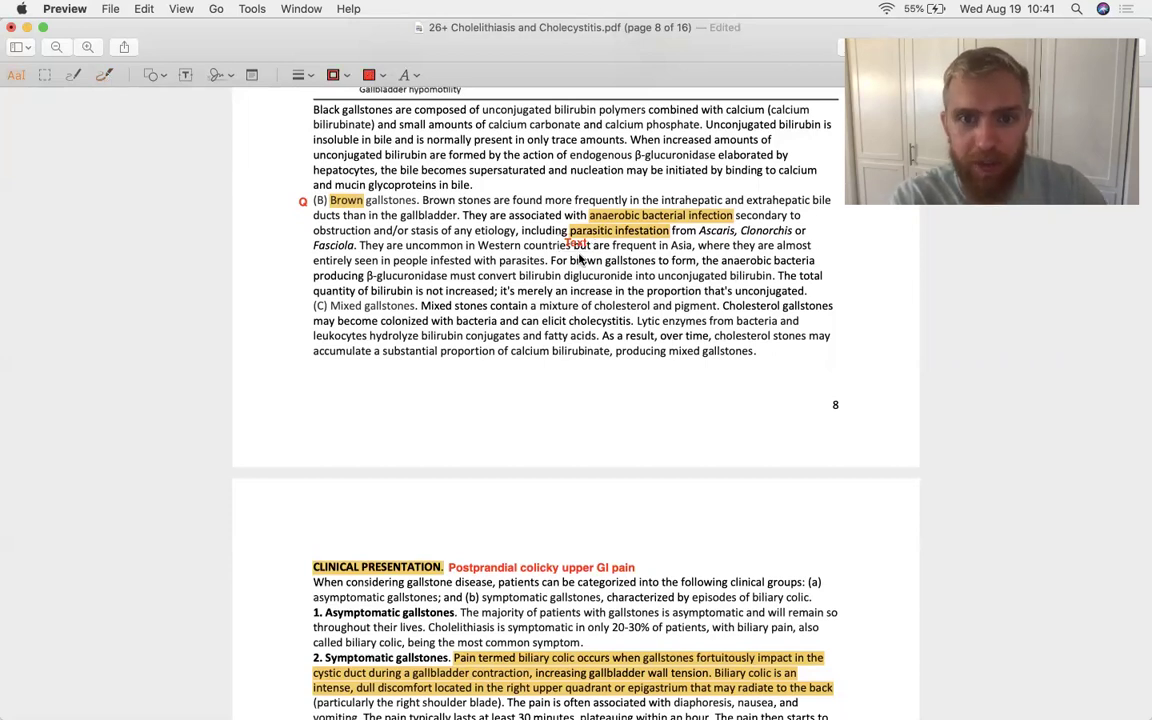
key("BackSpace")
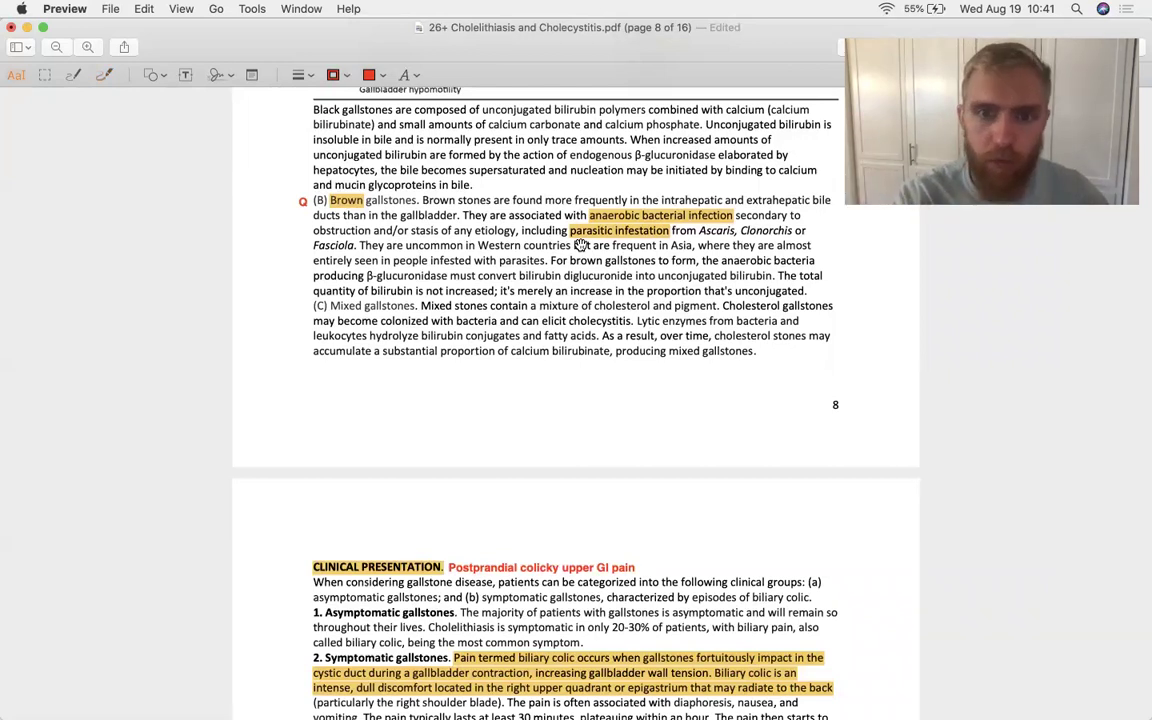
scroll(313, 284, "down", 3)
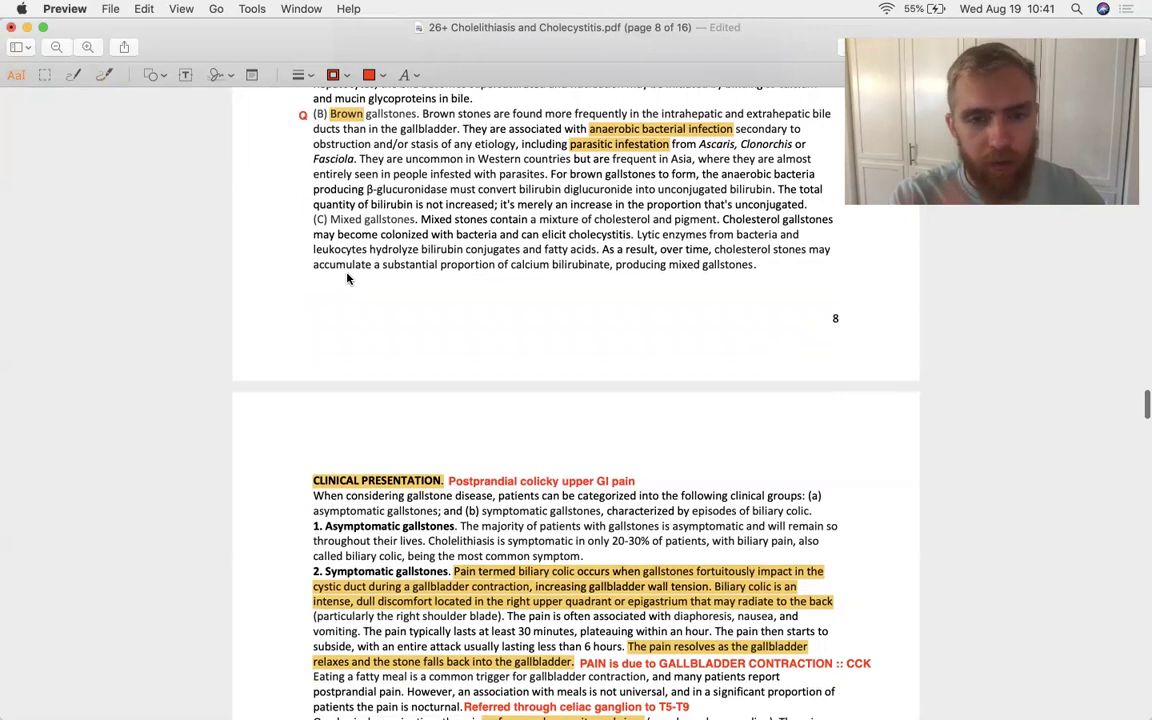
left_click_drag(756, 264, 281, 205)
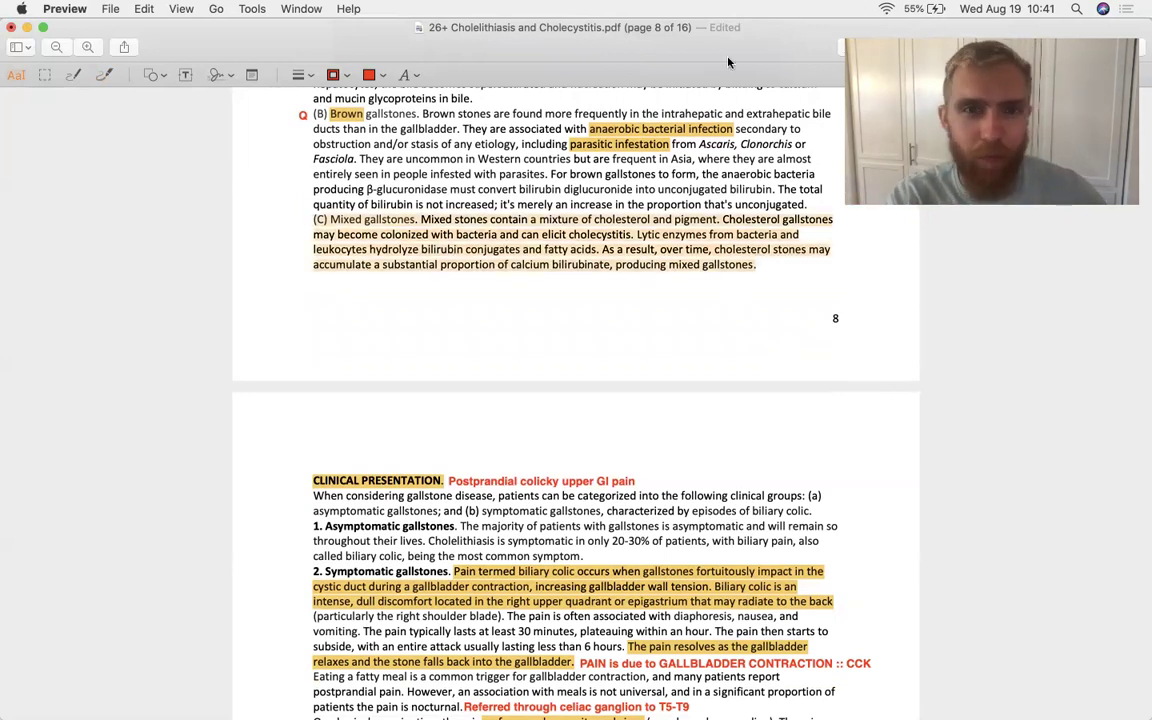
- Deselect the text annotation and scroll to page 9's Clinical Presentation, Laboratory and Imaging notes
scroll(575, 329, "down", 5)
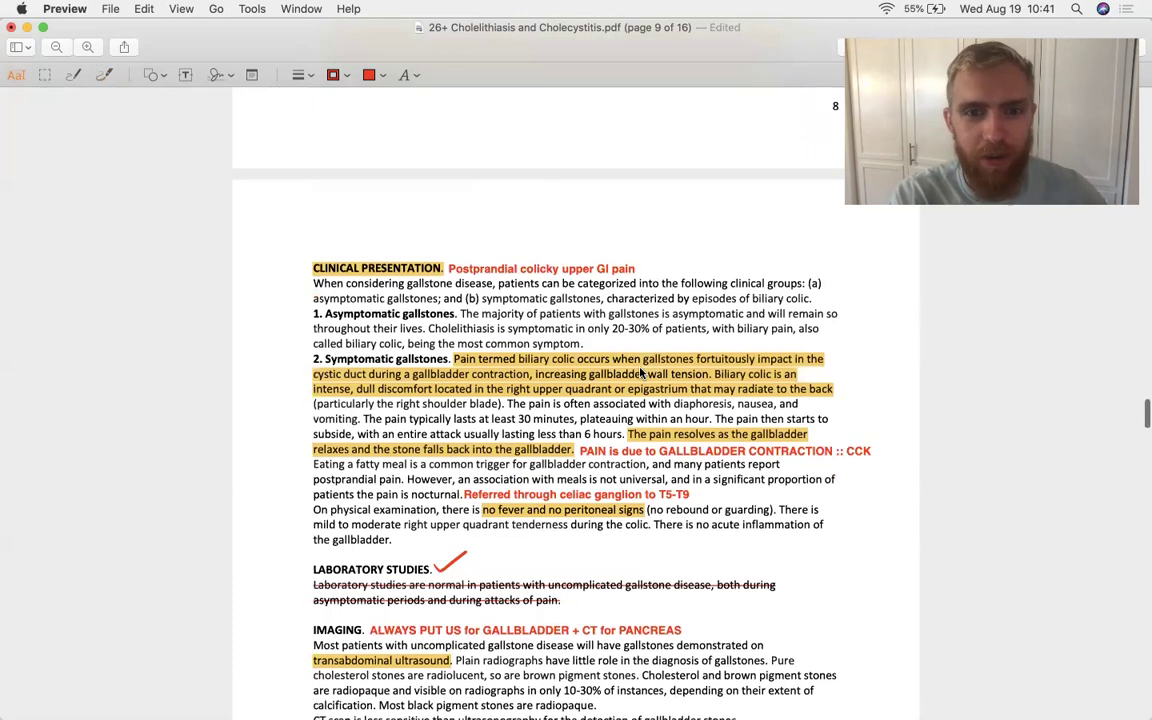
left_click(674, 272)
scroll(674, 273, "down", 2)
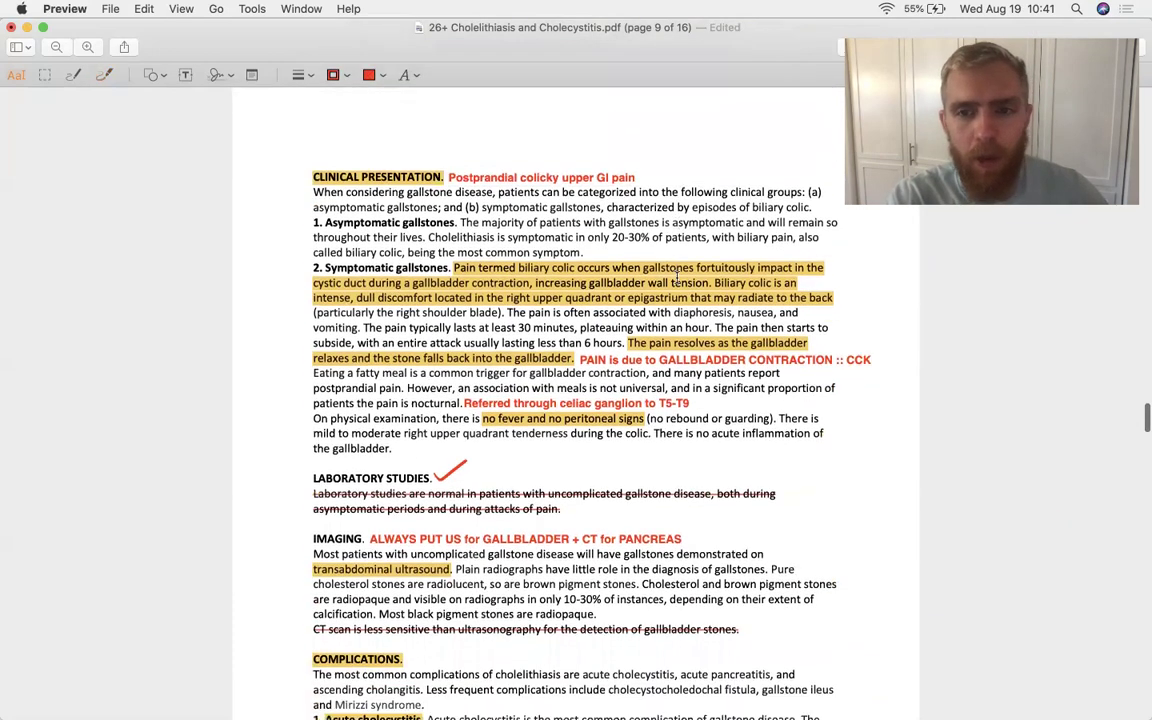
scroll(677, 276, "up", 2)
scroll(677, 276, "down", 5)
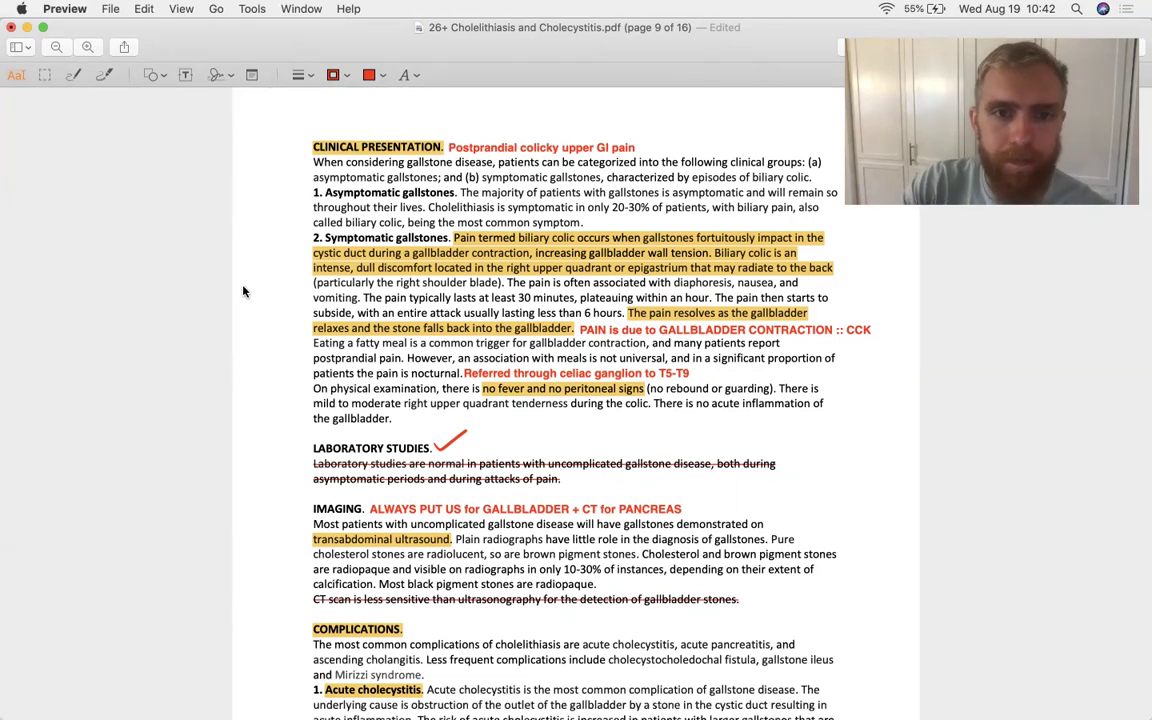
scroll(242, 291, "down", 2)
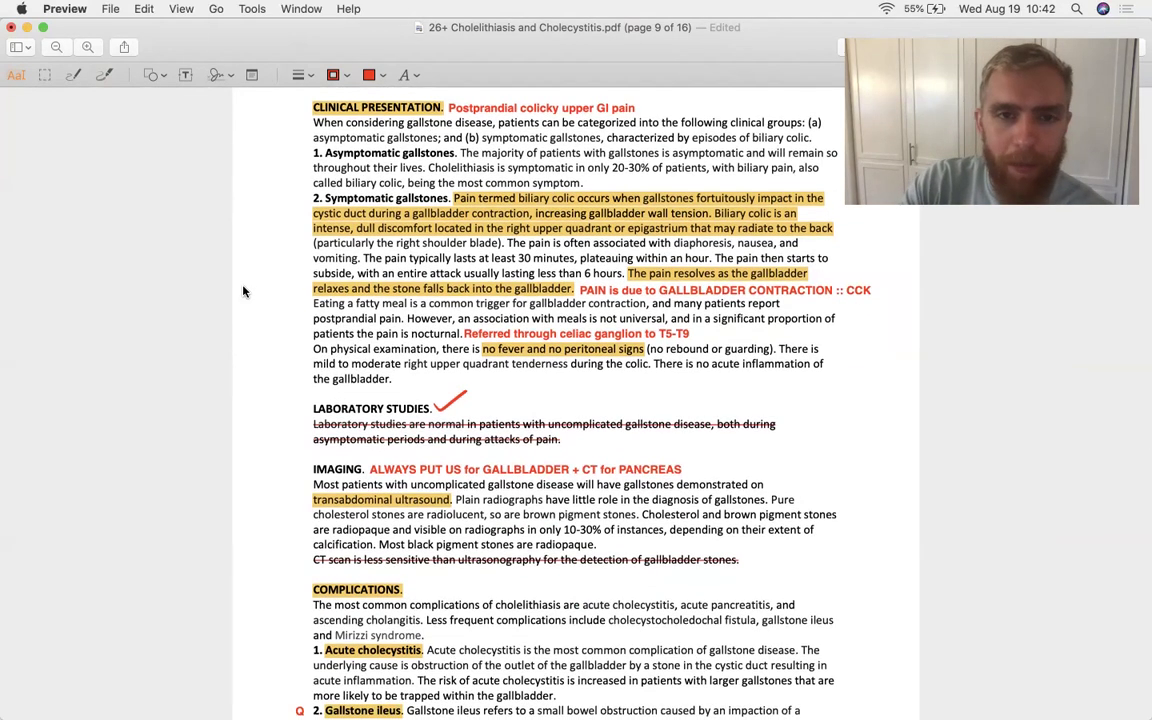
scroll(242, 291, "down", 1)
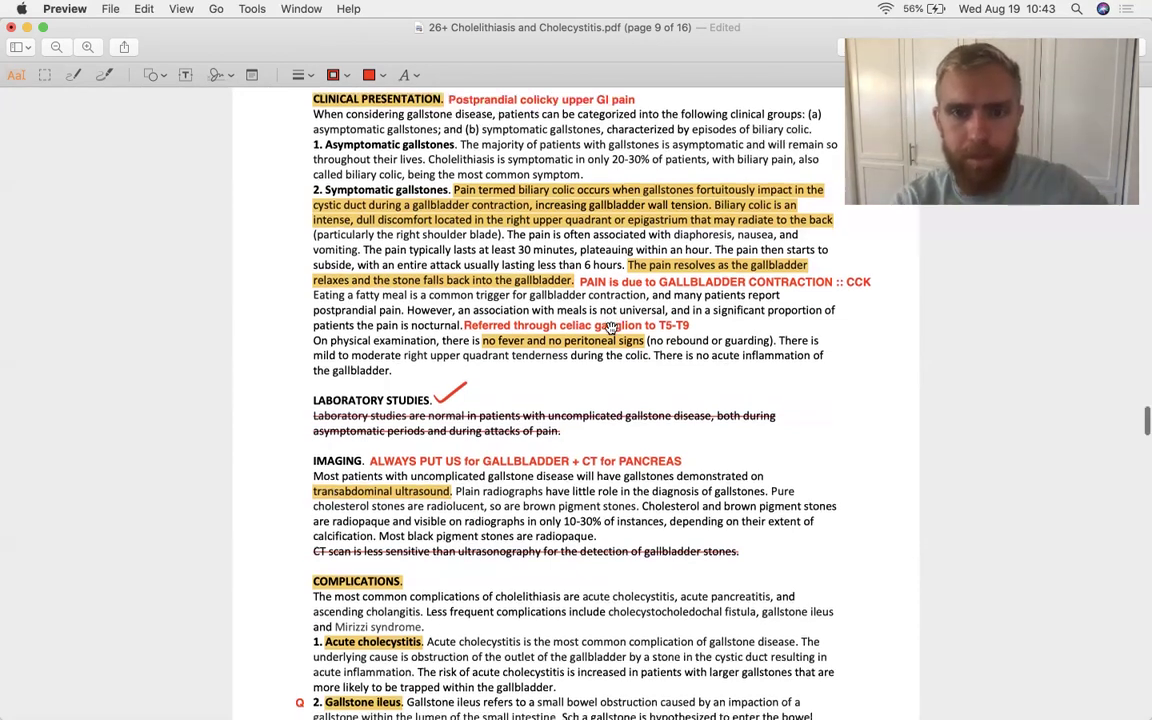
scroll(609, 320, "down", 2)
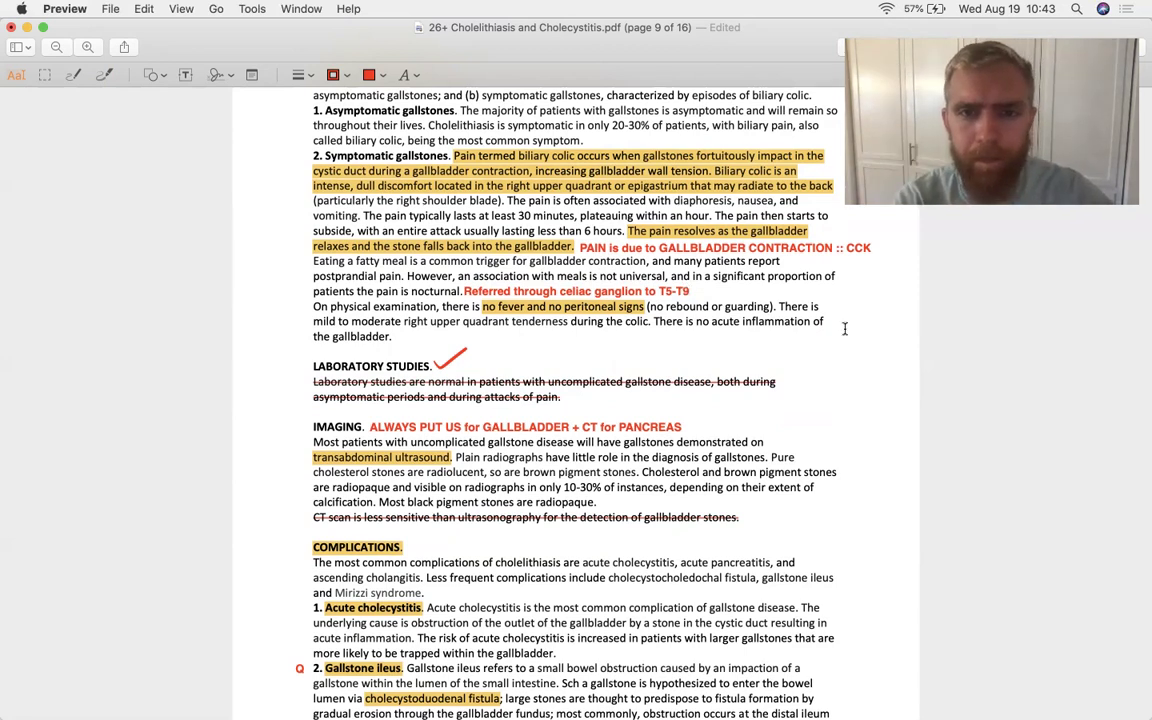
- Scroll down to page 9's Complications list and the top of page 10
scroll(844, 328, "down", 3)
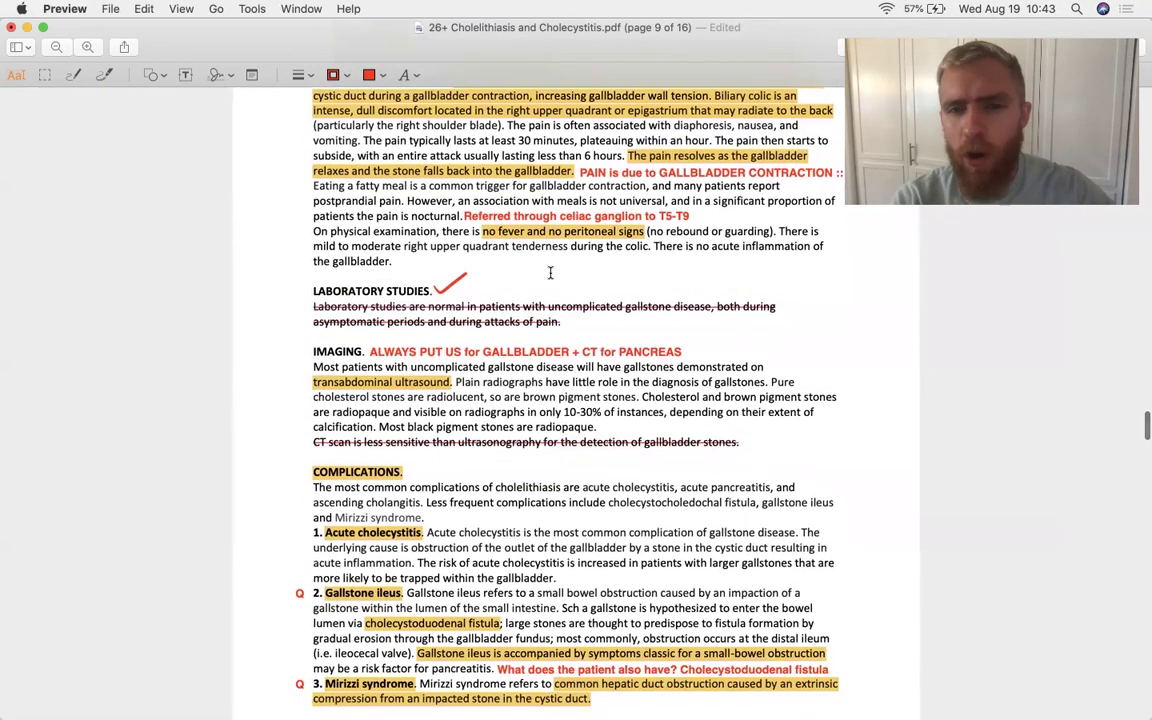
scroll(550, 272, "up", 3)
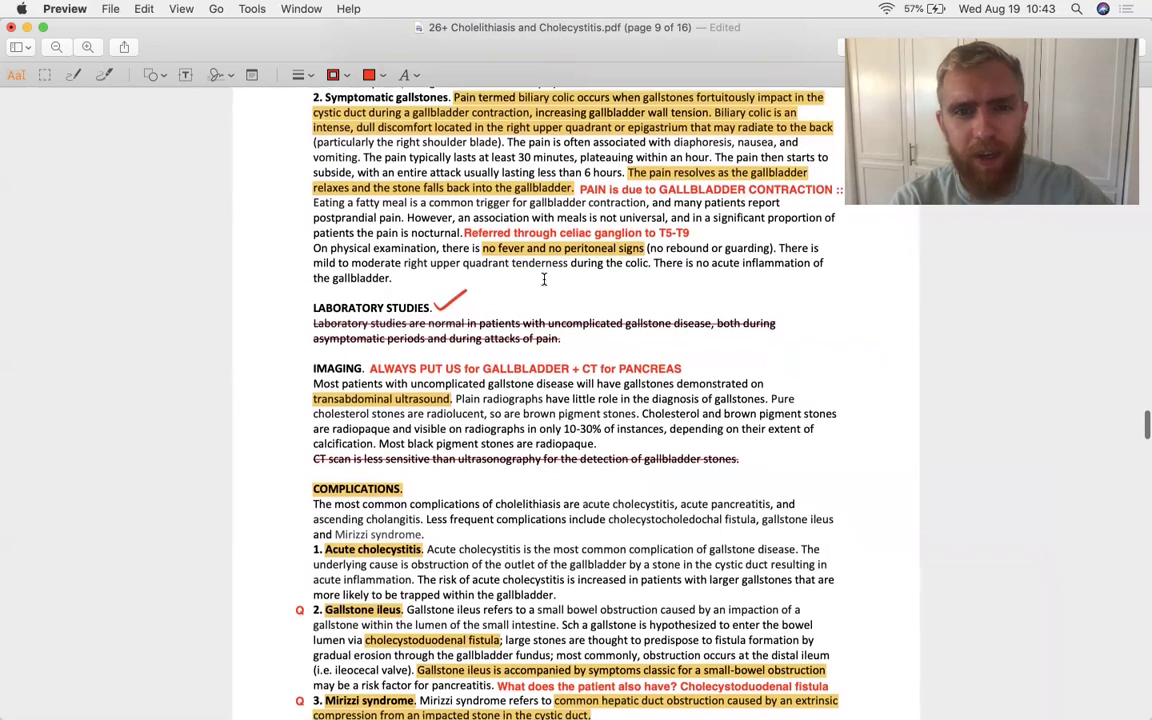
scroll(928, 362, "down", 2)
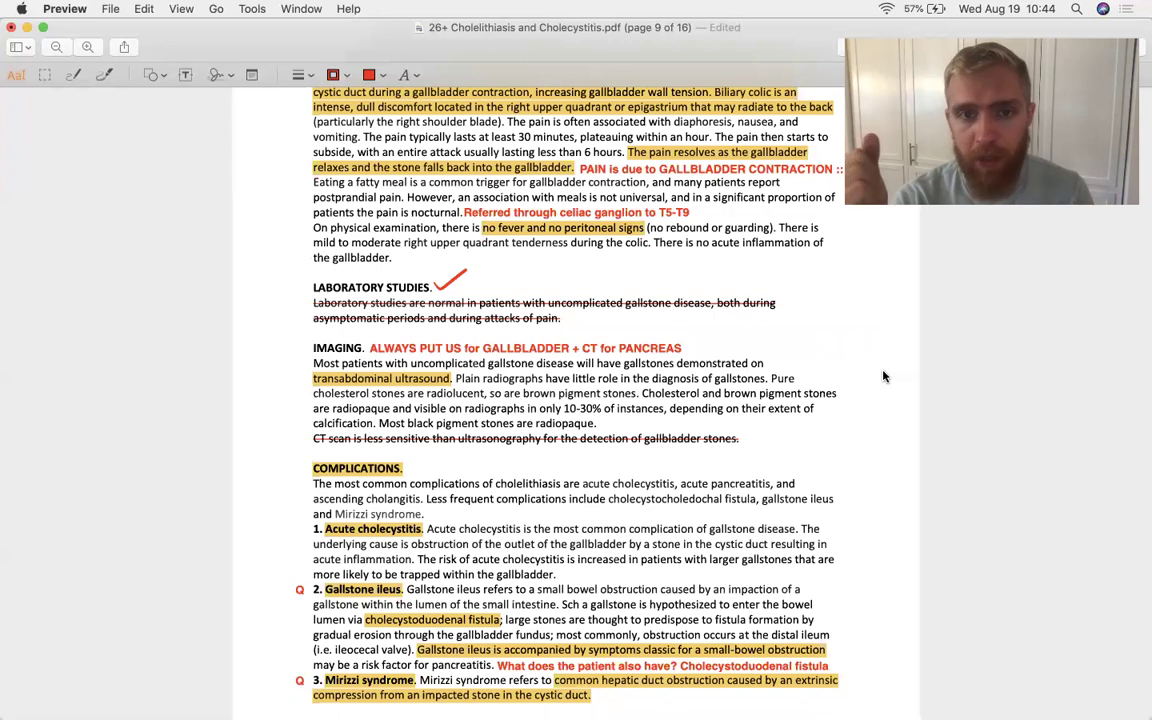
scroll(883, 376, "down", 5)
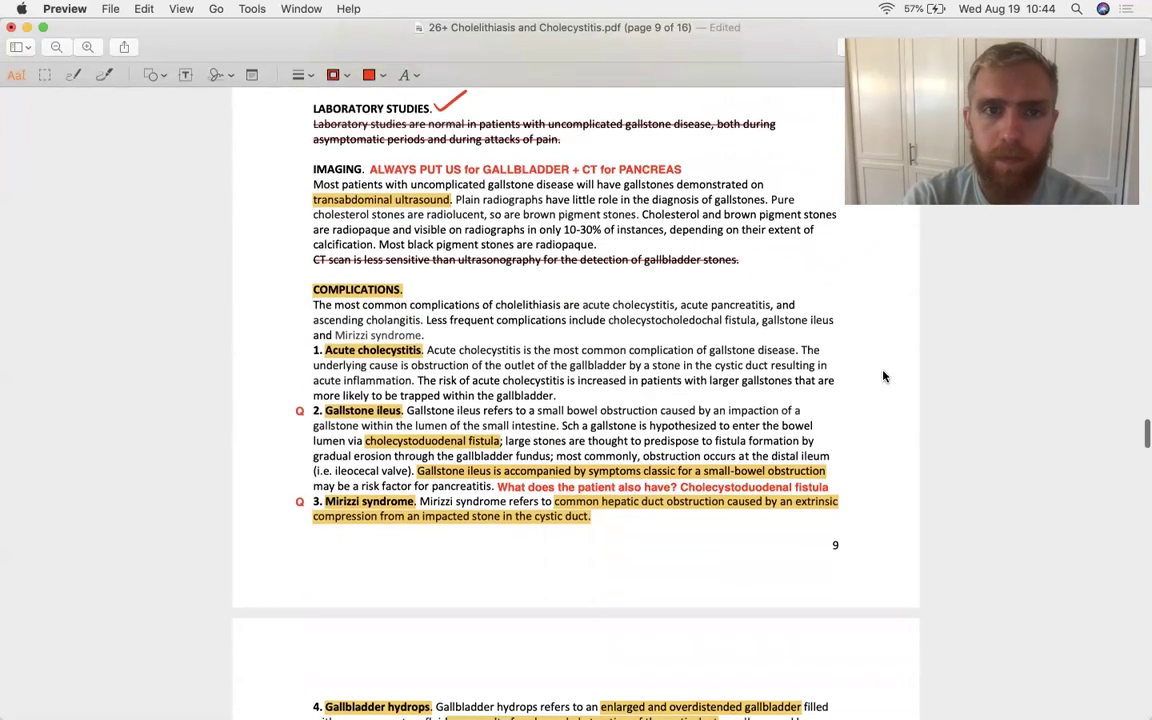
scroll(883, 376, "up", 1)
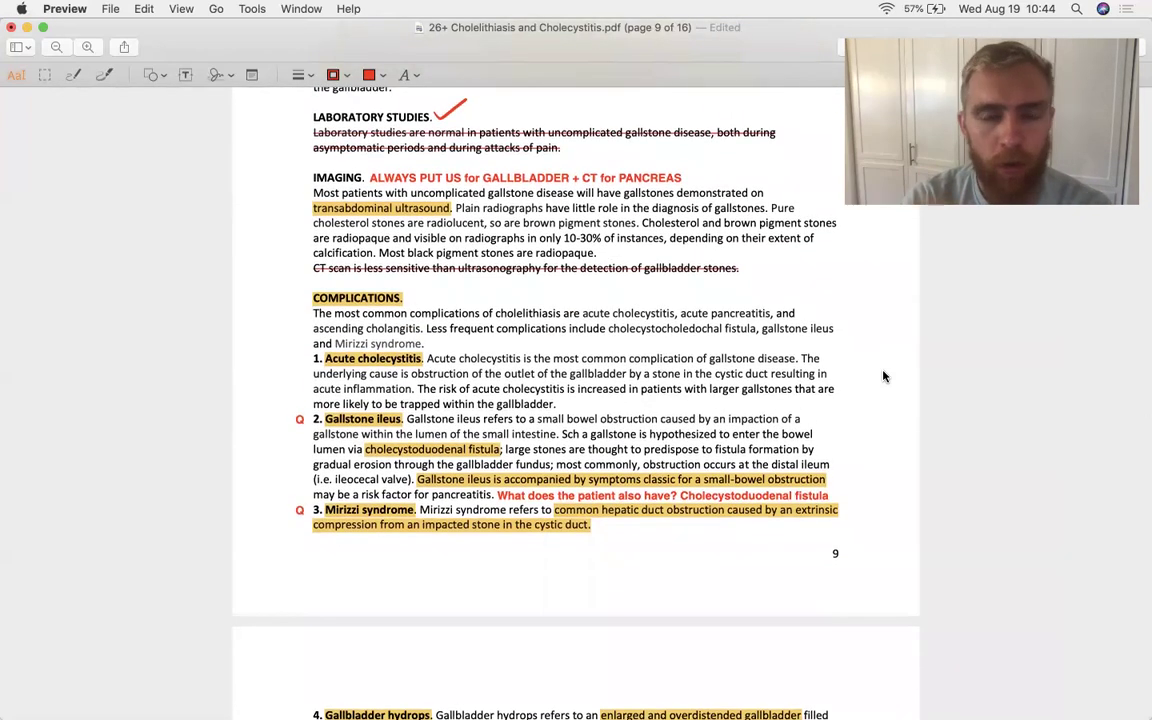
scroll(883, 376, "down", 1)
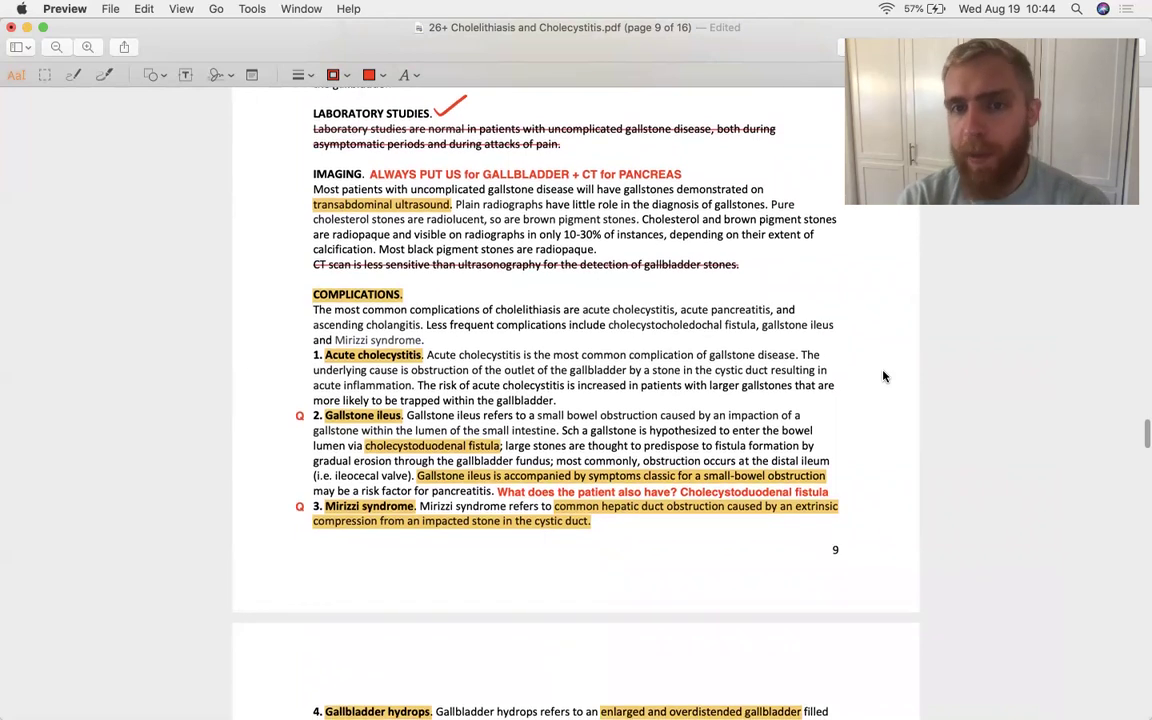
scroll(883, 376, "down", 3)
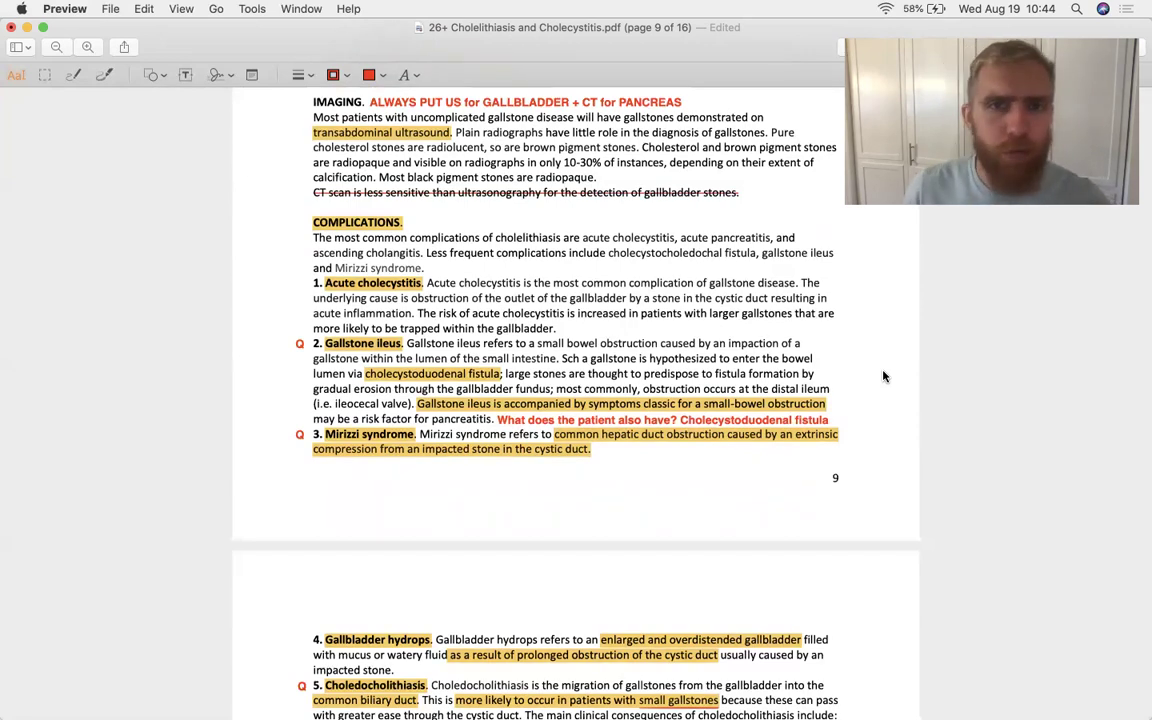
scroll(884, 376, "down", 3)
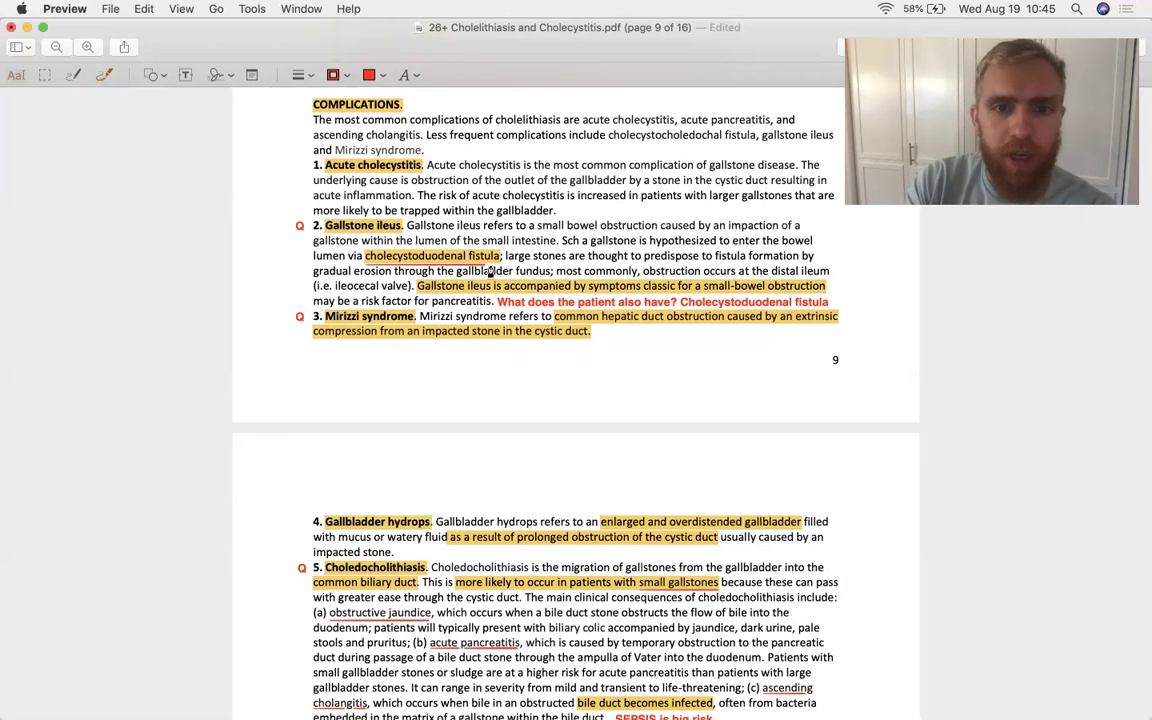
- In Gallstone ileus, red-circle 'cholecystoduodenal fistula' and red-underline 'obstruction' and 'ileocecal valve'
mouse_move(366, 259)
left_mouse_down()
mouse_move(323, 247)
mouse_move(326, 233)
mouse_move(505, 257)
left_mouse_up()
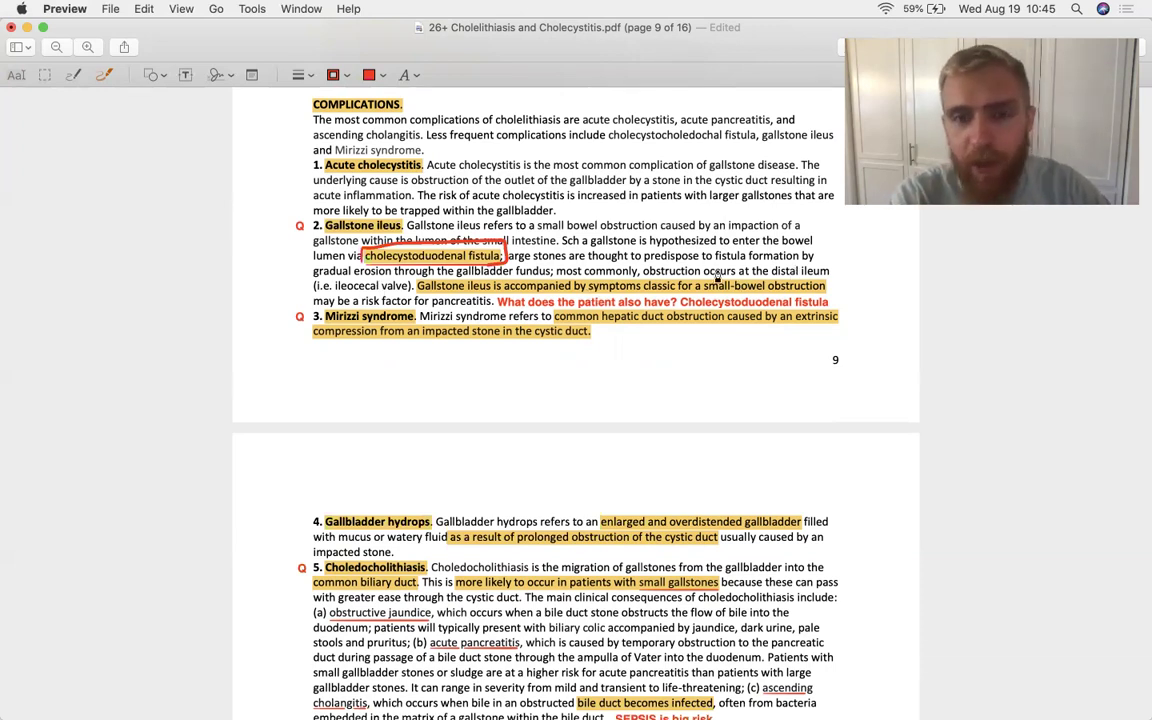
left_click_drag(701, 272, 643, 272)
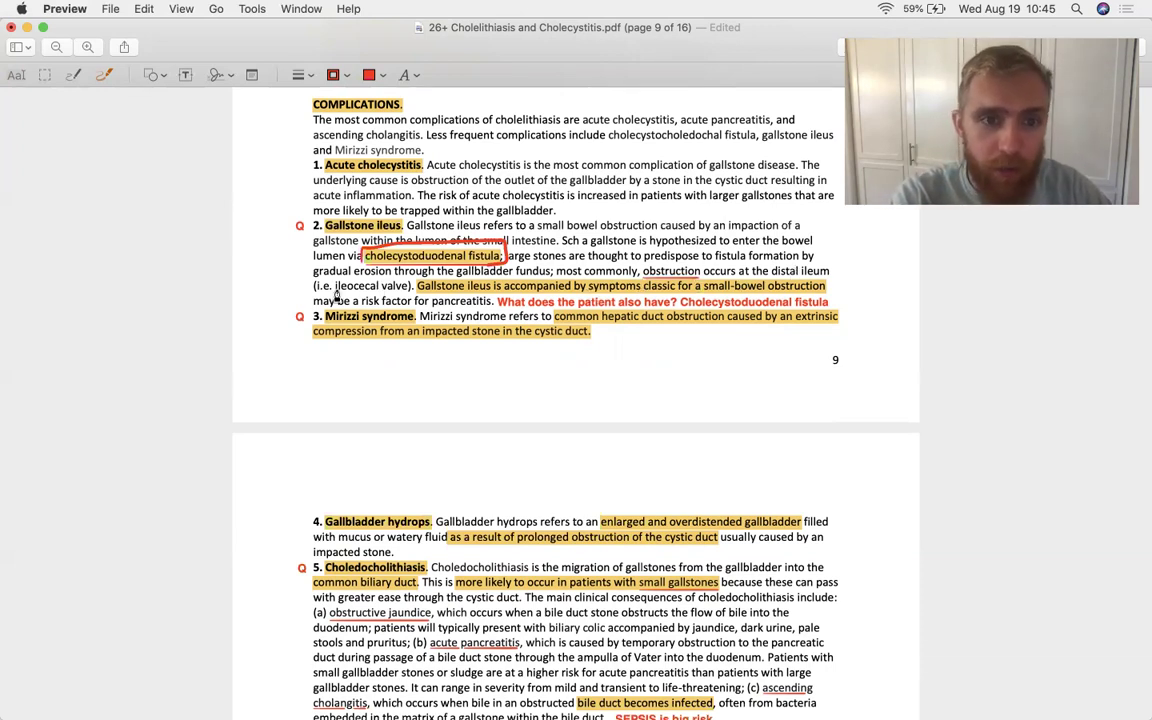
left_click_drag(335, 288, 409, 288)
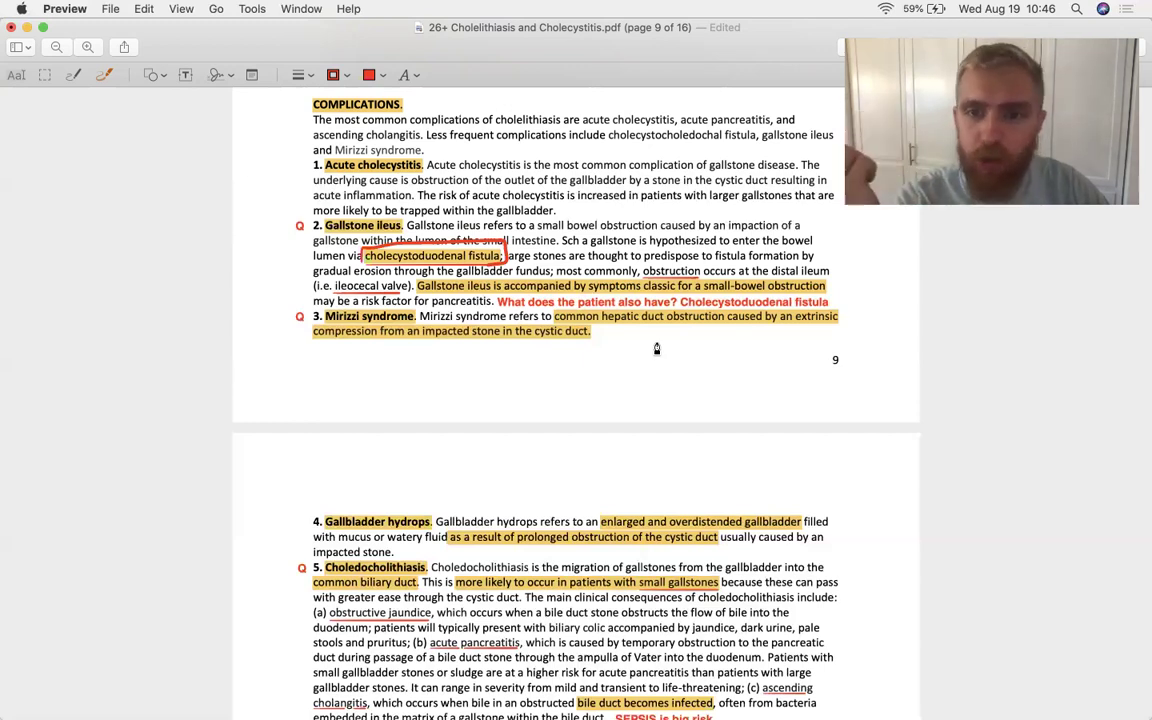
scroll(656, 348, "down", 3)
scroll(599, 216, "up", 1)
scroll(597, 209, "down", 1)
scroll(597, 209, "down", 1)
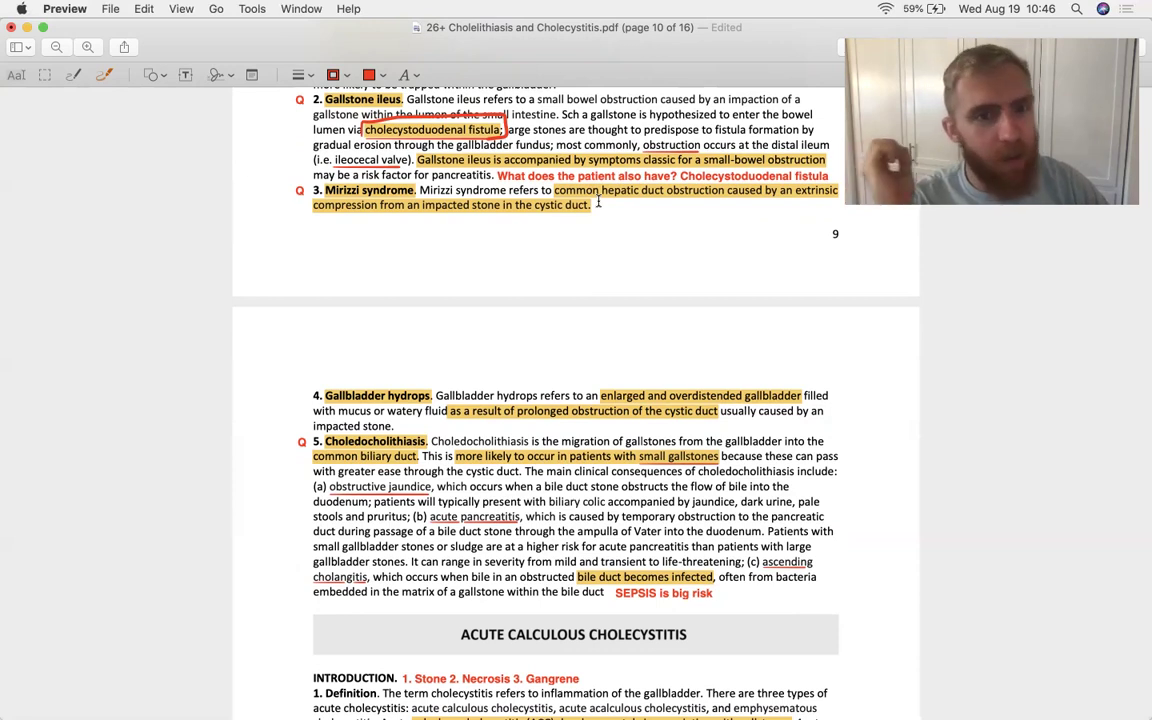
- Scroll to the Mirizzi syndrome definition and red-underline 'in the cystic duct'
scroll(598, 205, "down", 3)
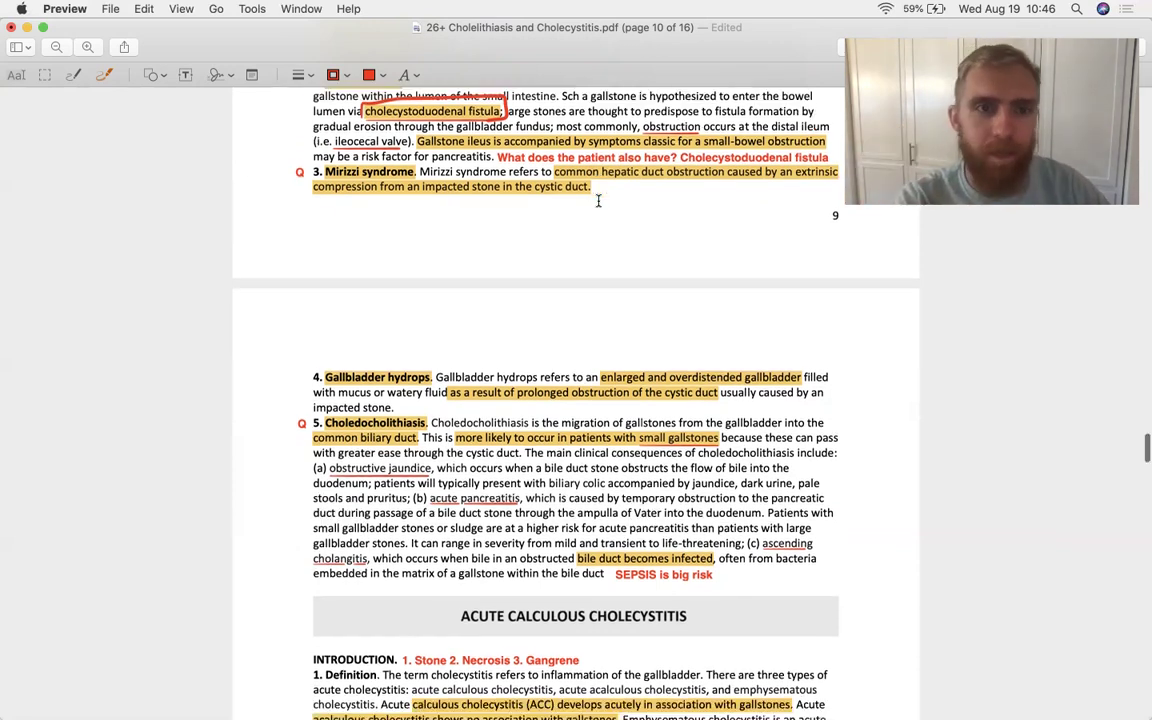
scroll(597, 209, "down", 3)
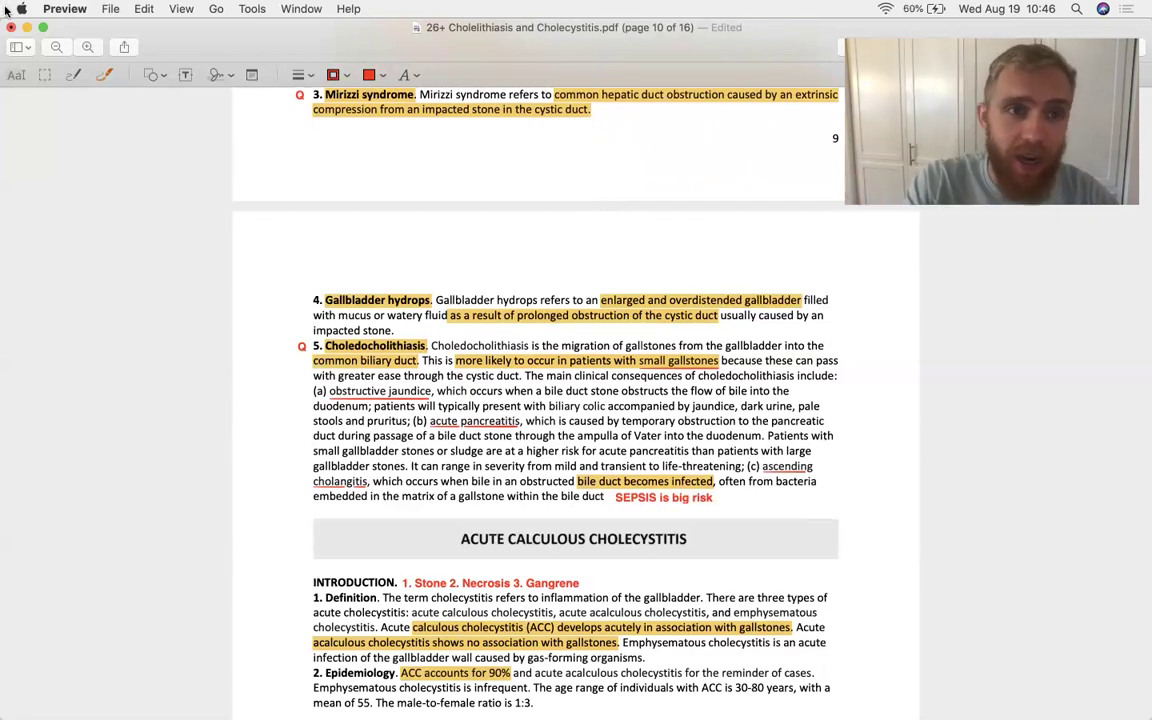
left_click_drag(502, 112, 725, 101)
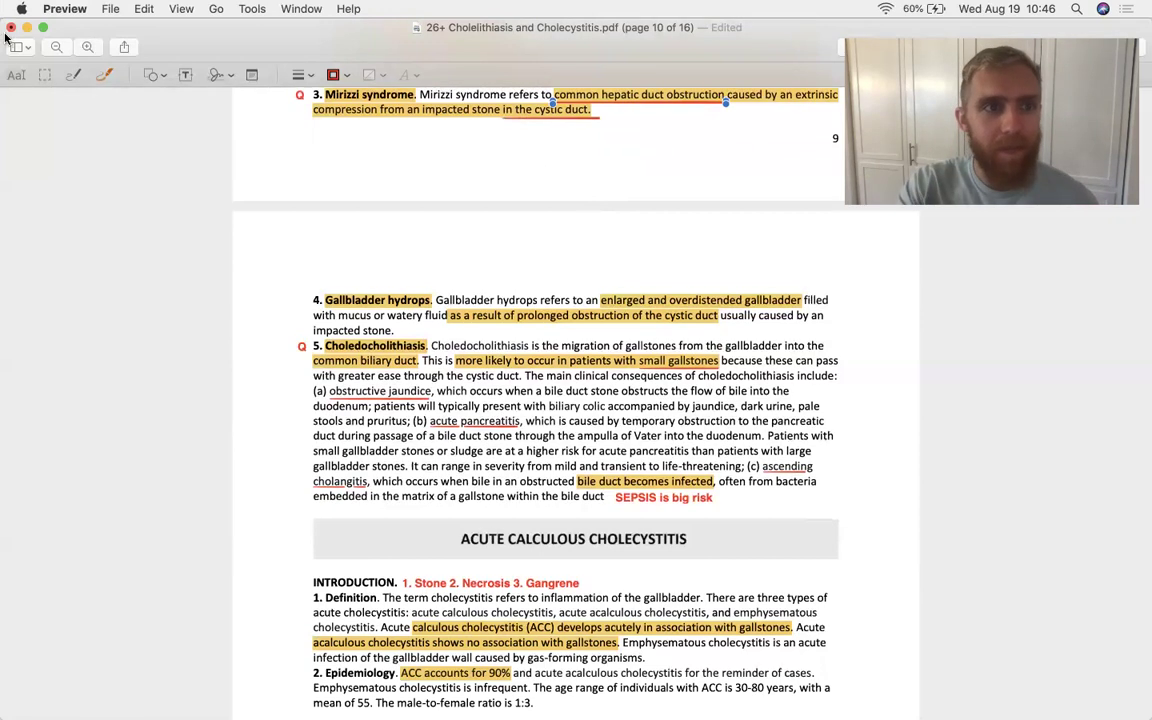
- Switch from the Sketch tool back to the Text Selection (Aa) tool
left_click(16, 75)
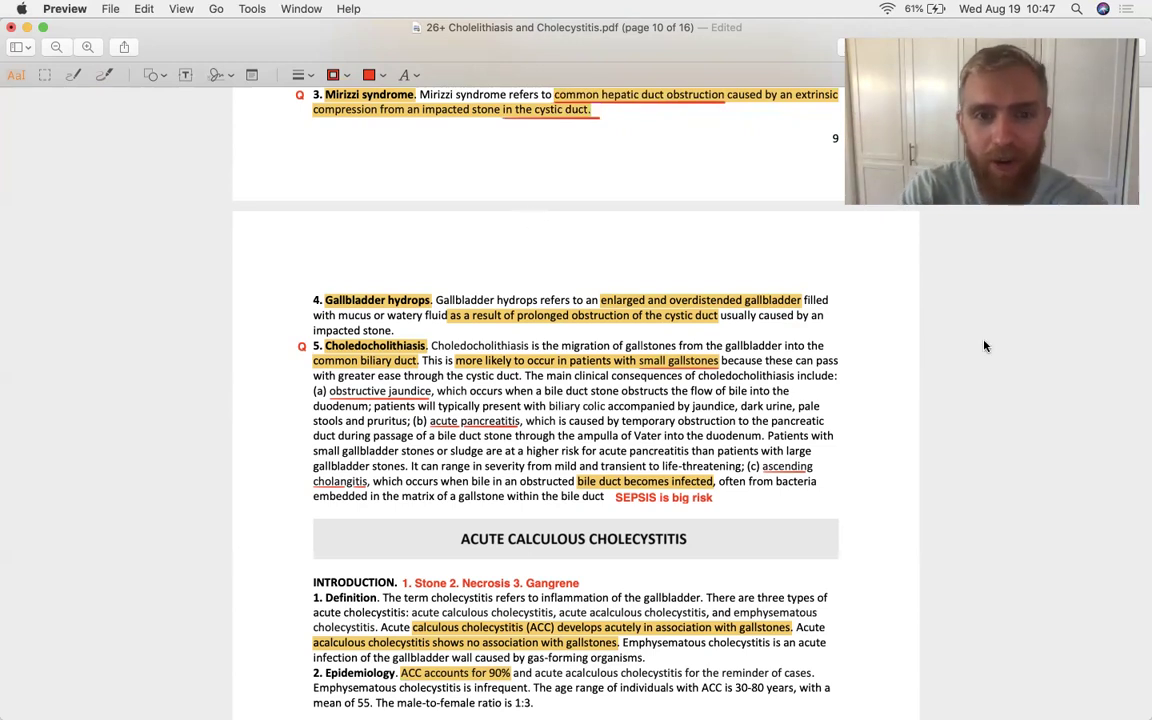
- Scroll to page 10's Acute Calculous Cholecystitis introduction and Pathogenesis section
scroll(860, 389, "down", 2)
scroll(860, 389, "down", 2)
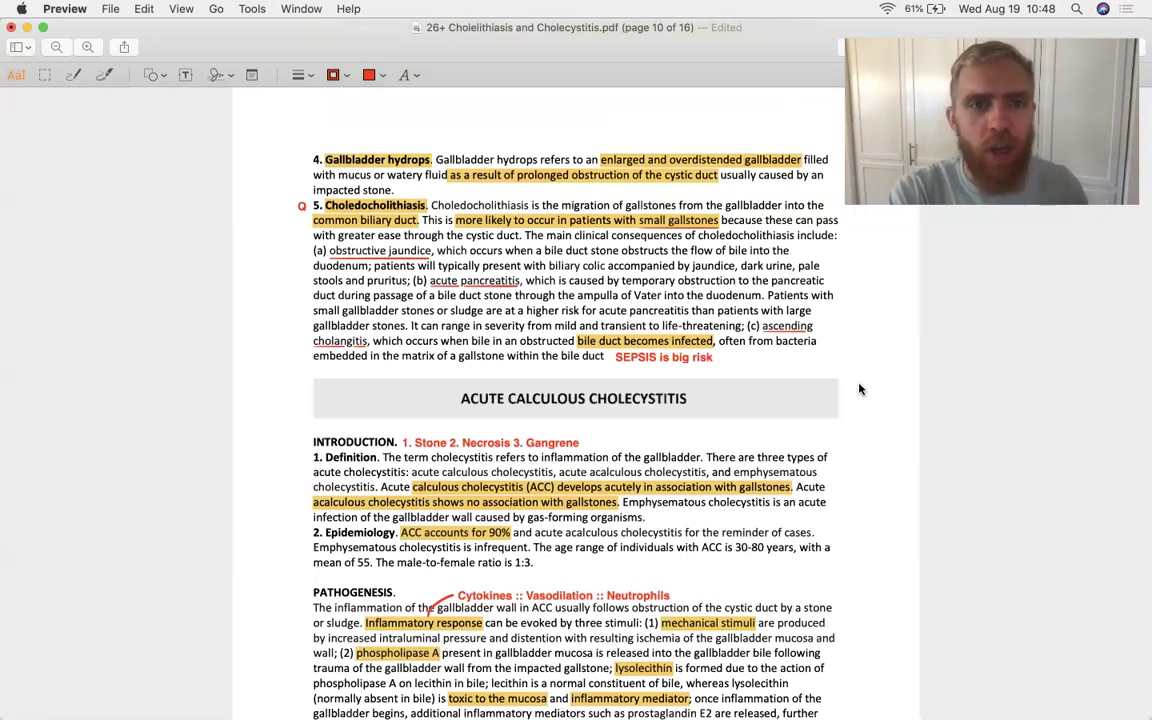
scroll(860, 389, "up", 4)
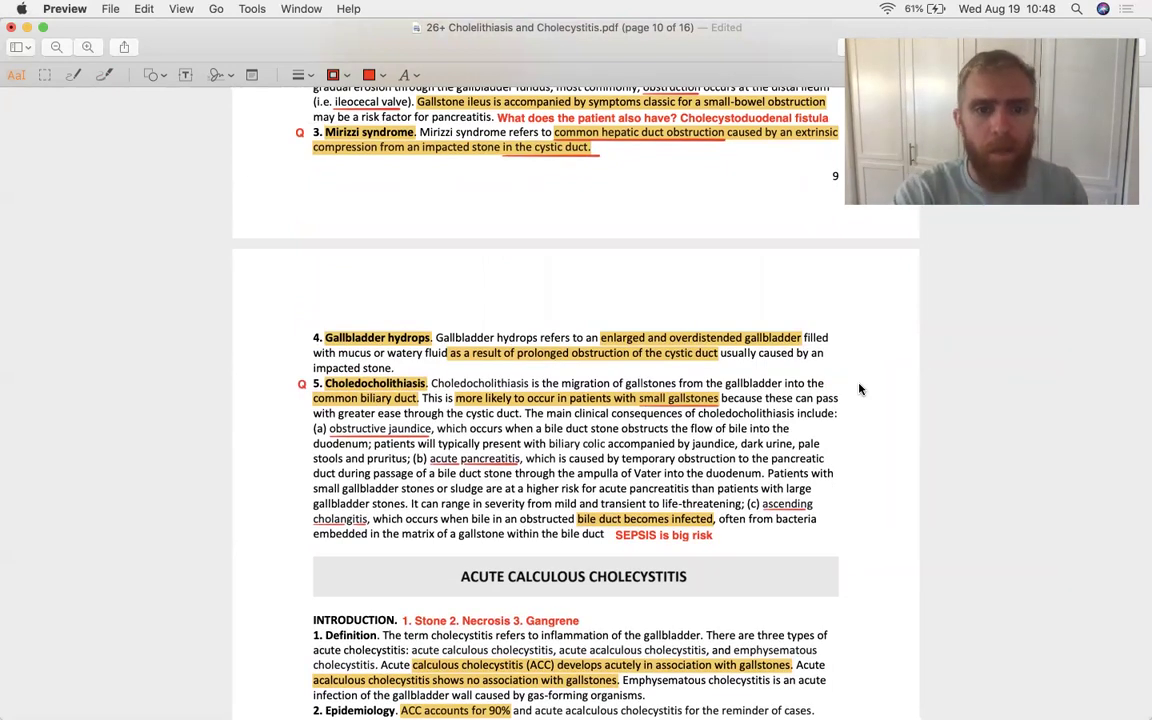
scroll(860, 389, "down", 4)
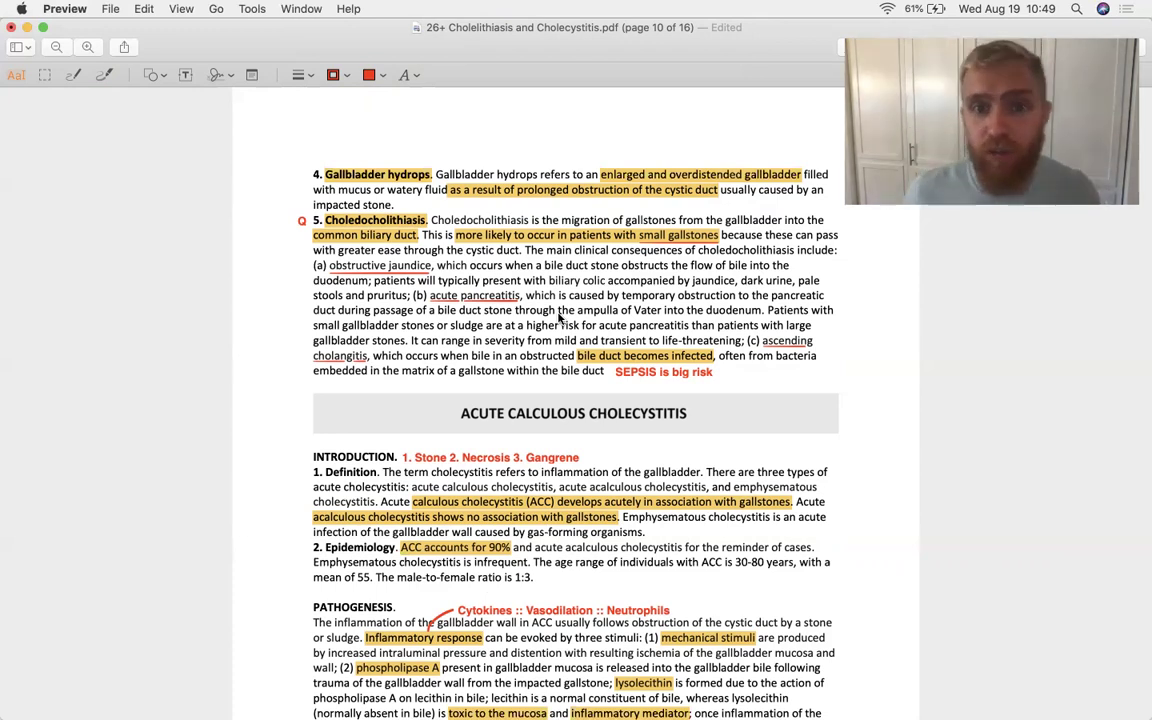
- Scroll down page 10 toward the Pathogenesis paragraph
scroll(560, 316, "down", 6)
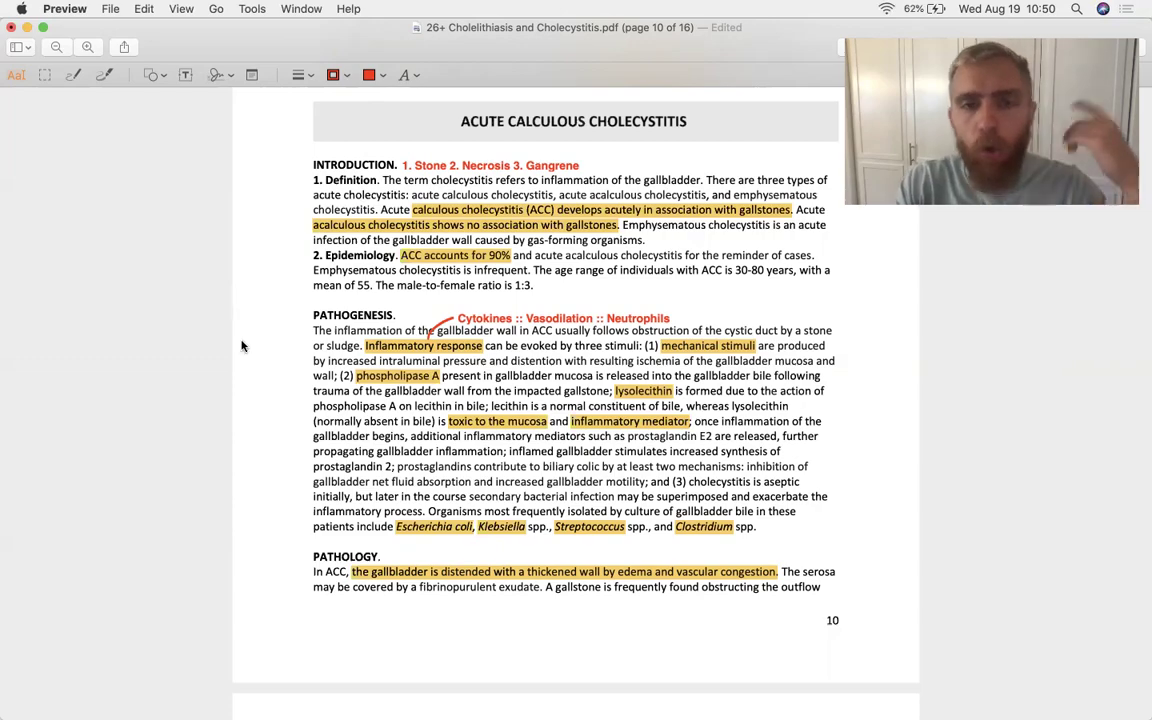
scroll(240, 346, "down", 5)
scroll(241, 346, "down", 10)
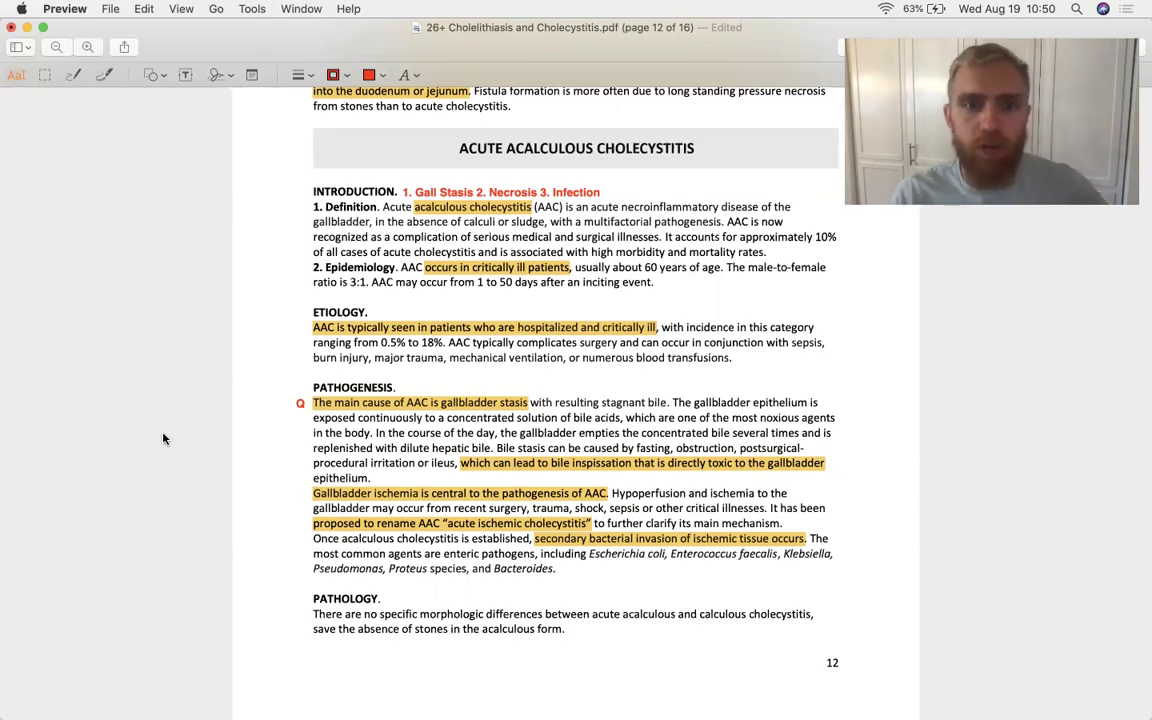
scroll(164, 438, "up", 15)
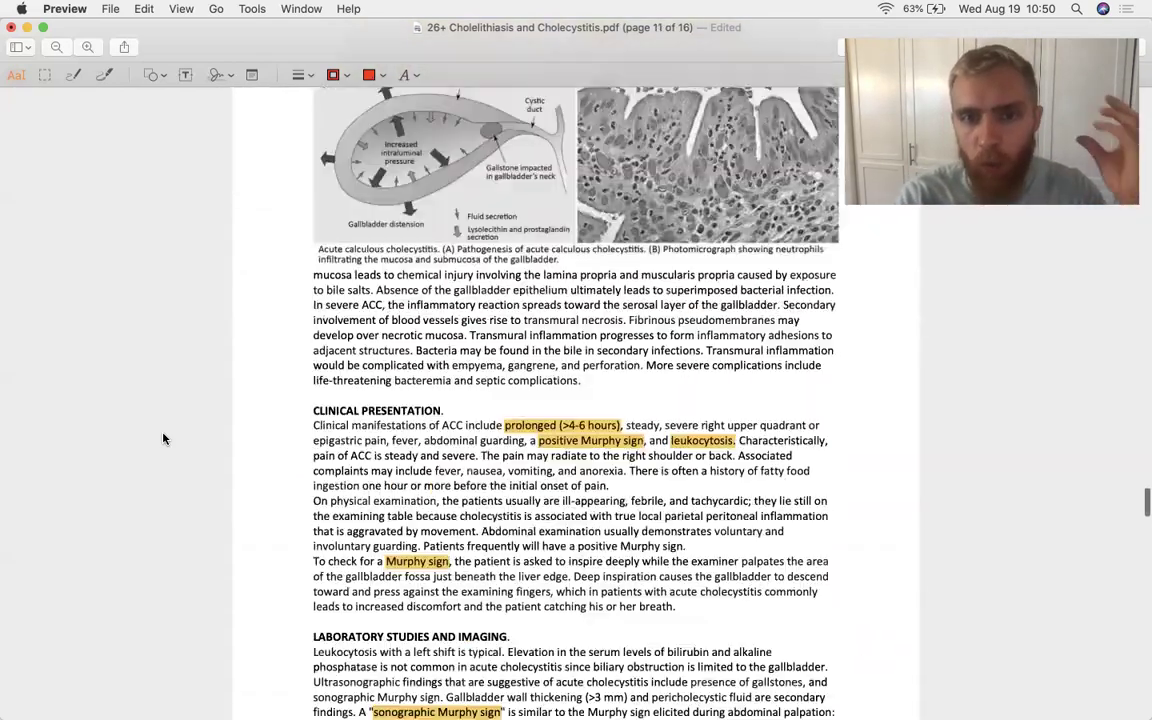
scroll(164, 438, "up", 15)
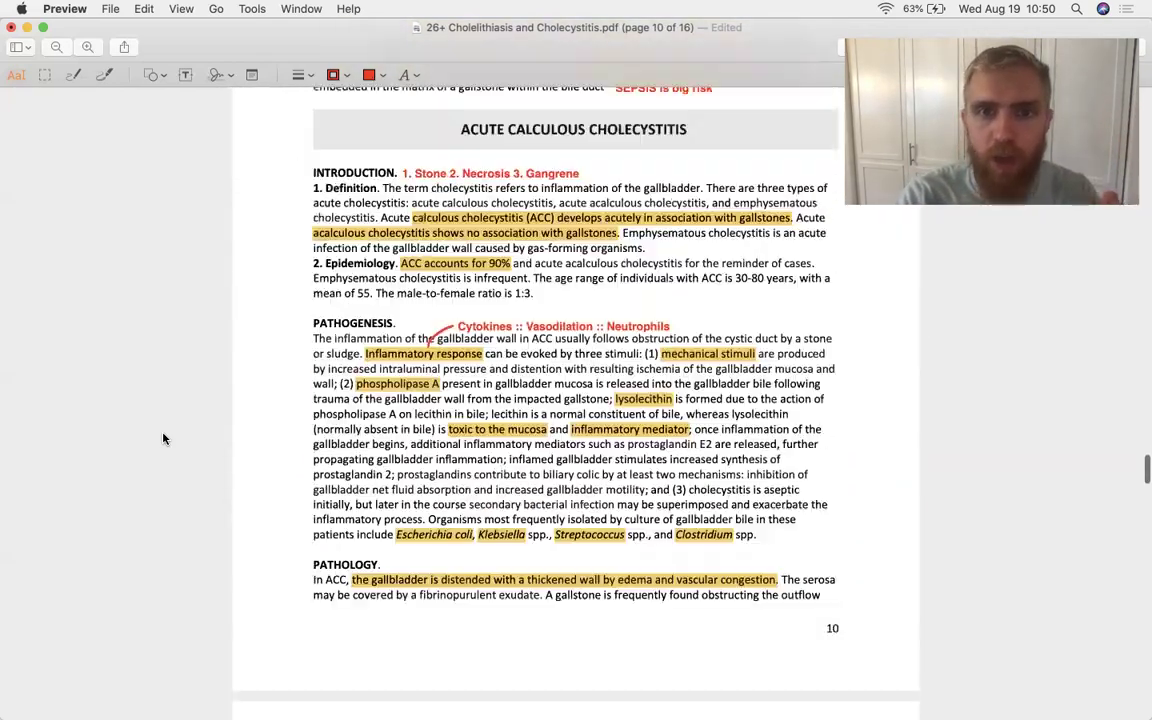
scroll(164, 438, "down", 2)
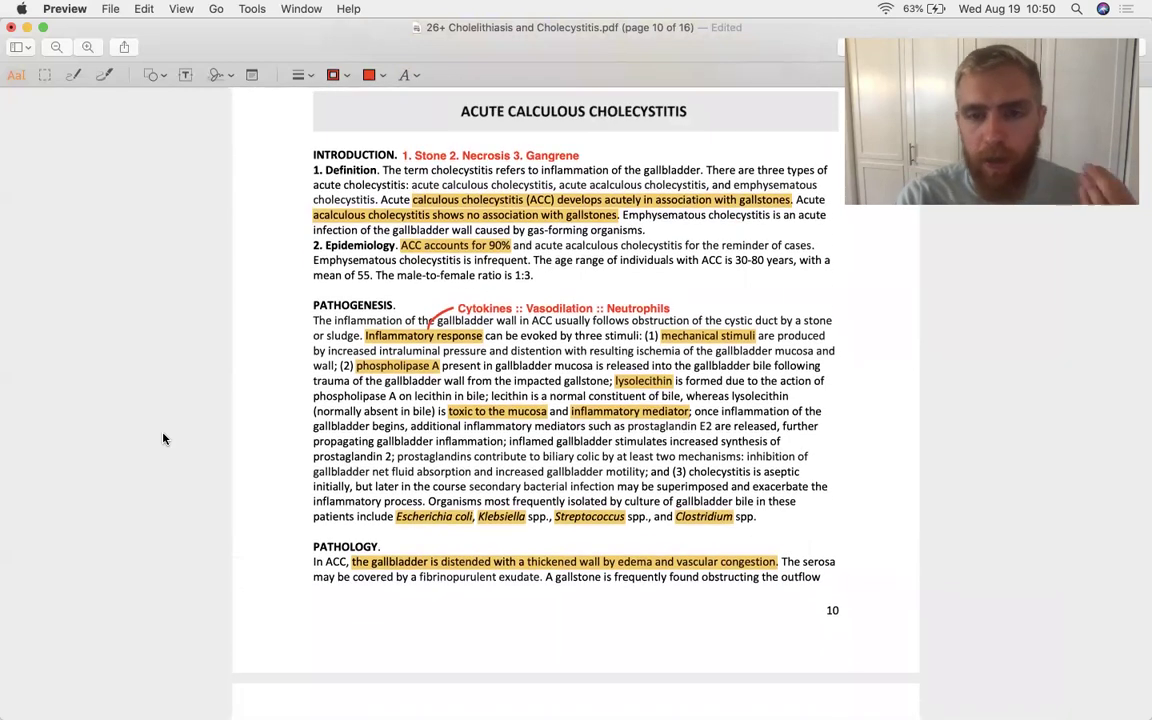
scroll(164, 438, "down", 5)
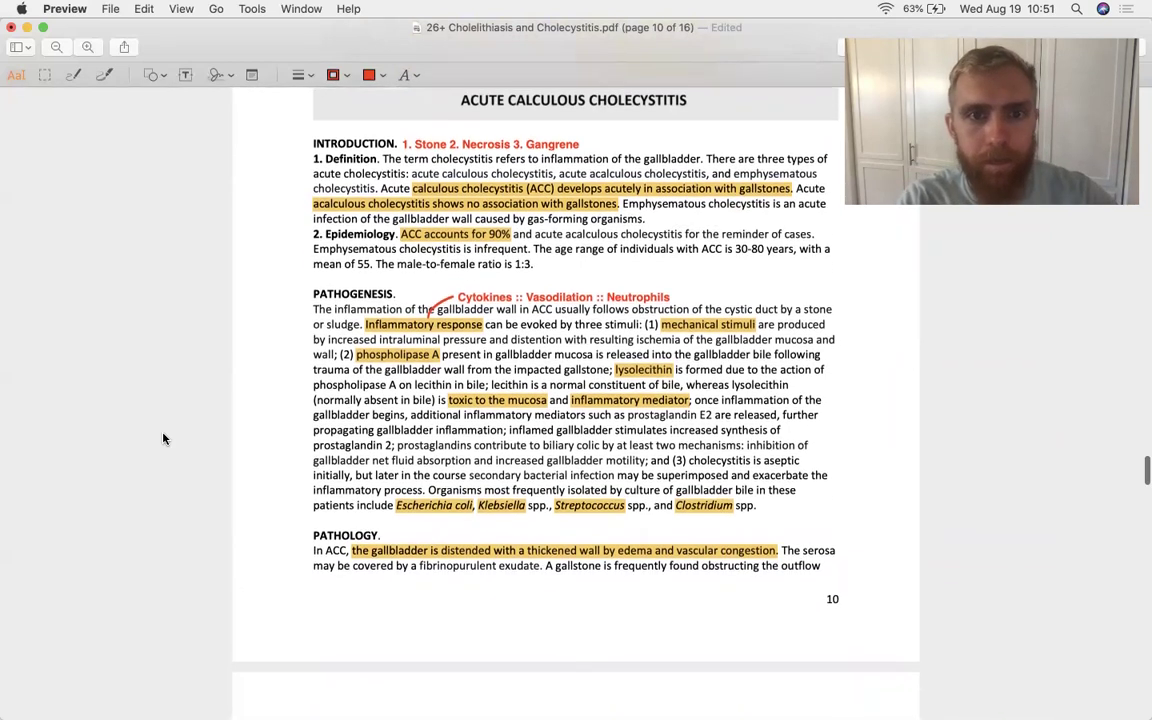
scroll(164, 438, "down", 2)
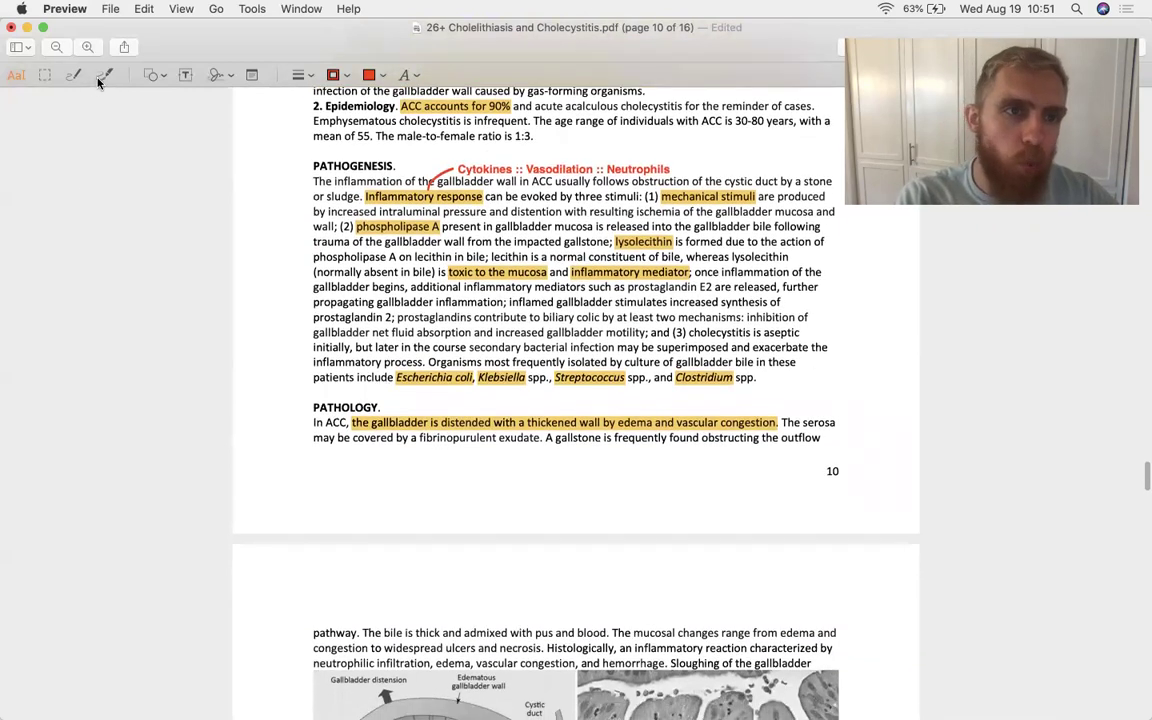
- With the Sketch tool, draw a red line under 'ACC accounts for 90%' in the Epidemiology paragraph
left_click(102, 74)
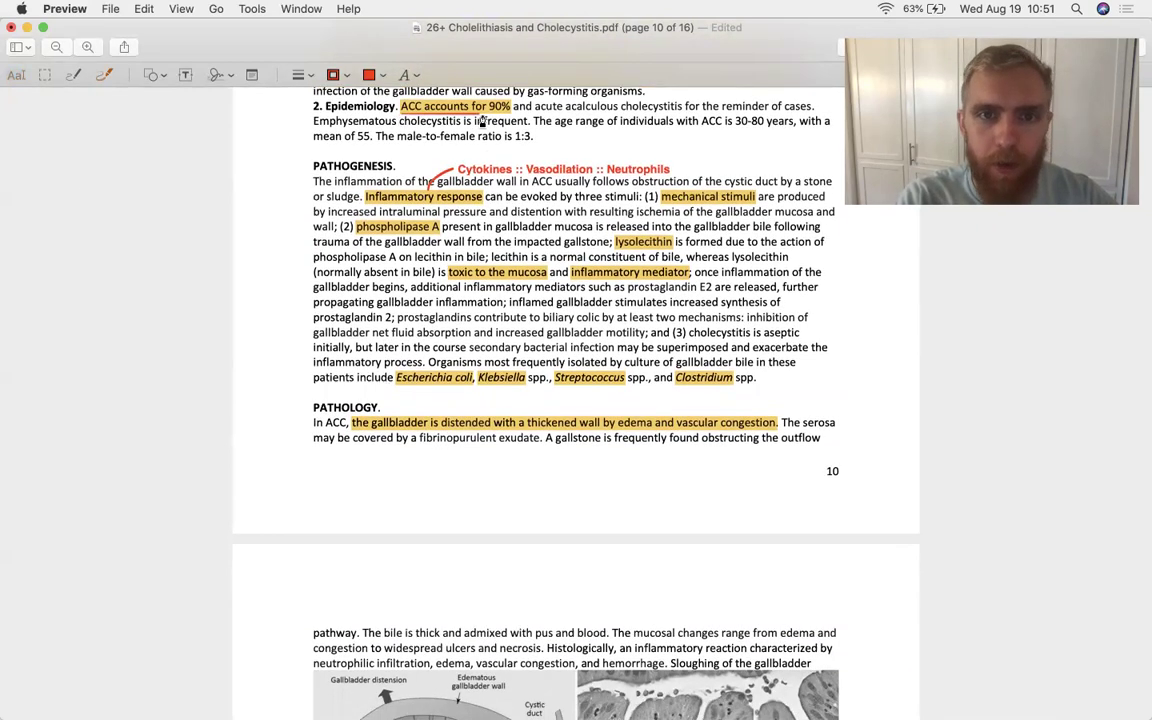
left_click_drag(399, 114, 513, 113)
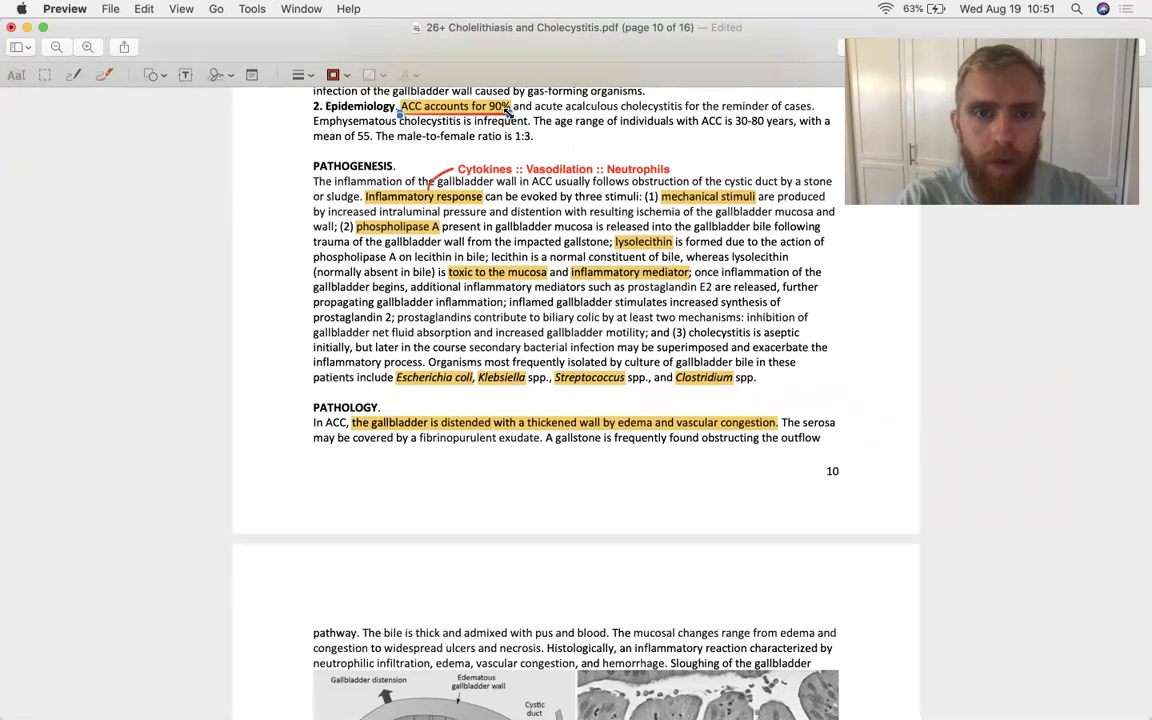
scroll(617, 237, "down", 3)
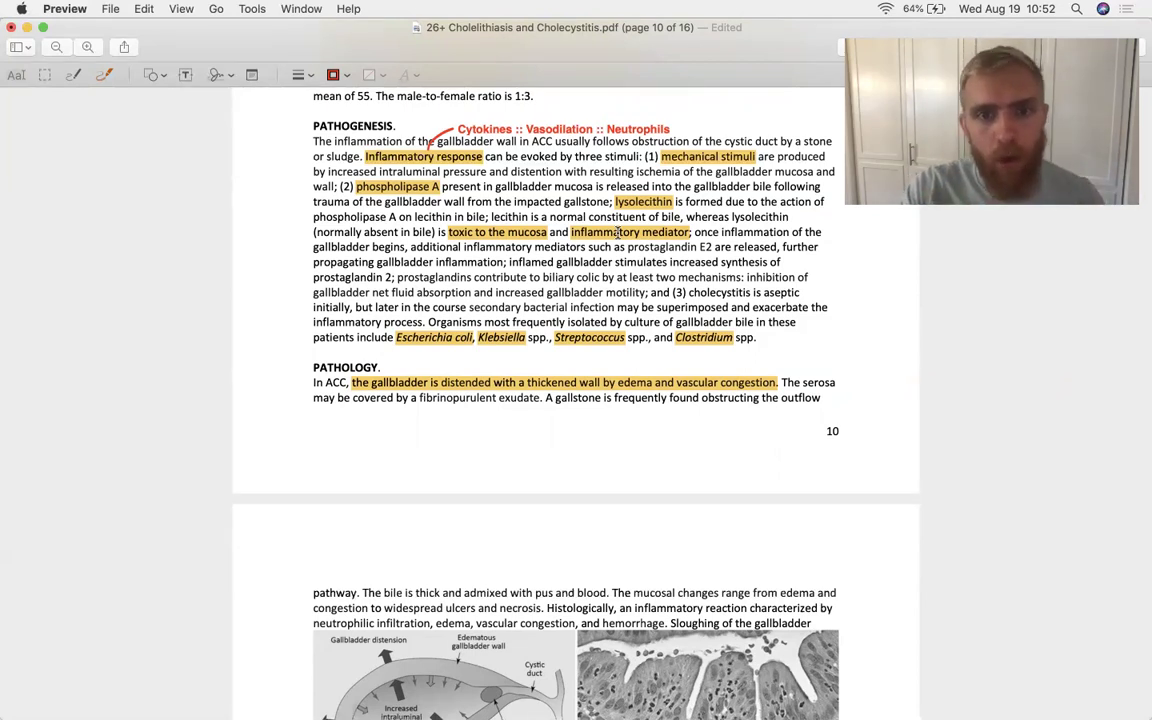
- Clear the selected annotations and draw a red underline under 'spp., and' after Streptococcus
left_click(467, 247)
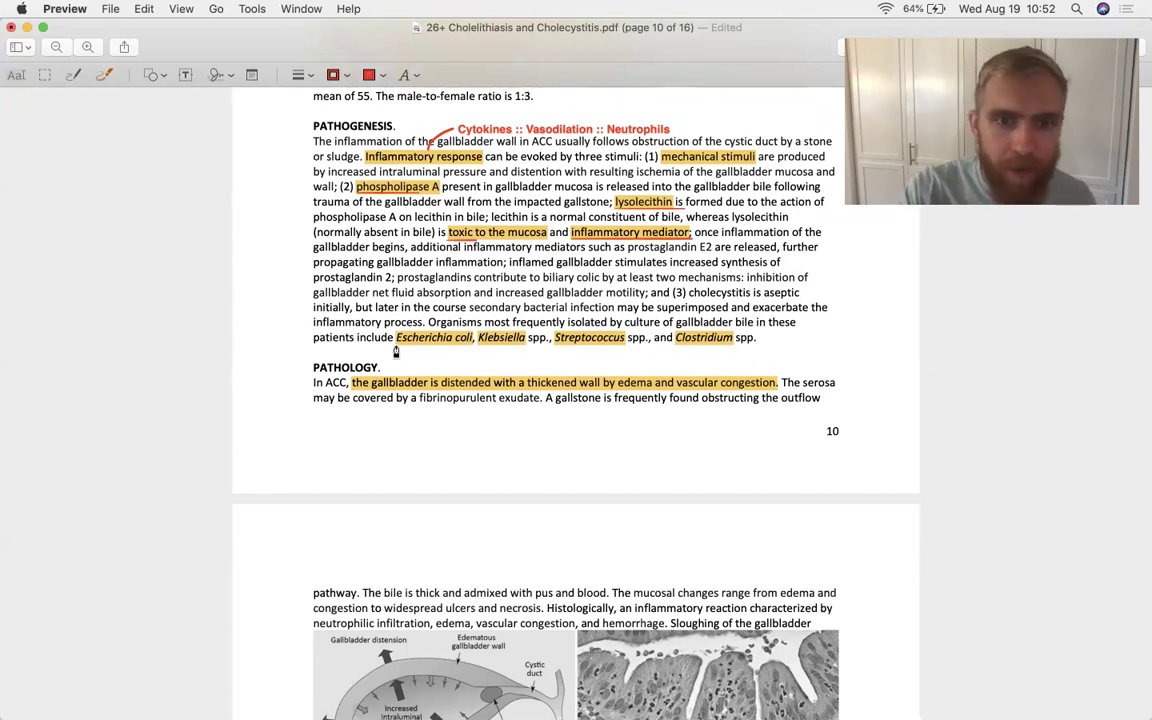
left_click(474, 345)
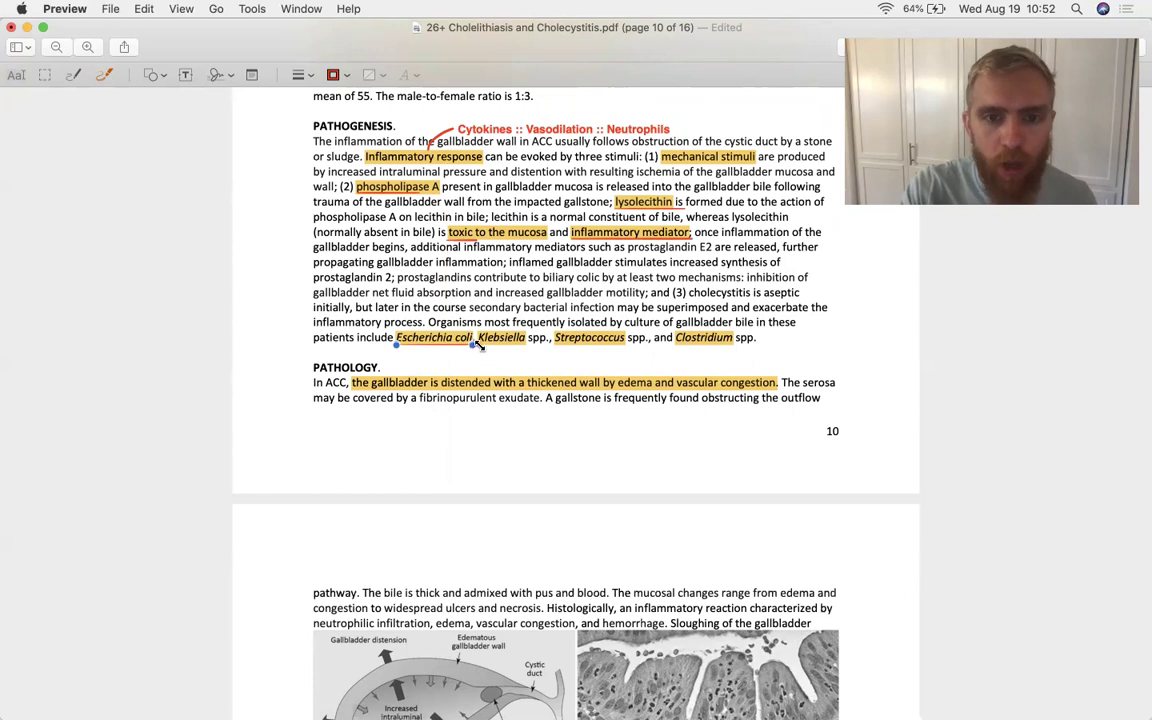
left_click(521, 350)
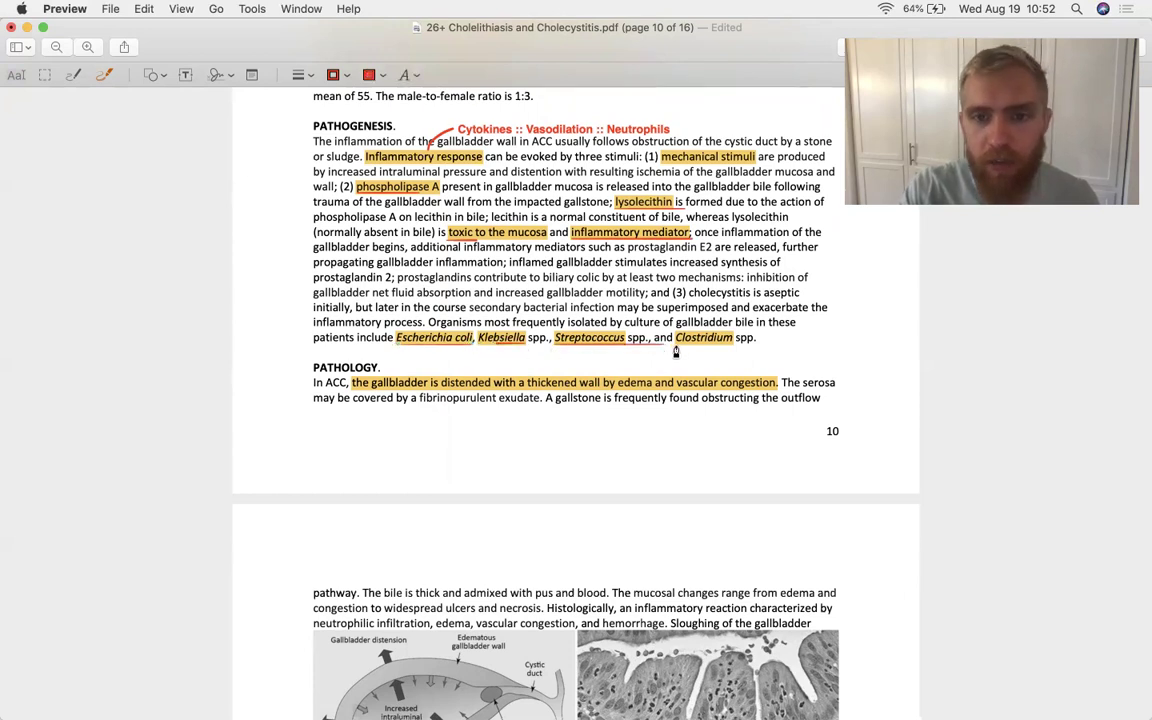
left_click_drag(627, 345, 736, 352)
- Scroll past page 10 to the acute calculous cholecystitis diagram and micrograph on page 11
scroll(736, 352, "down", 5)
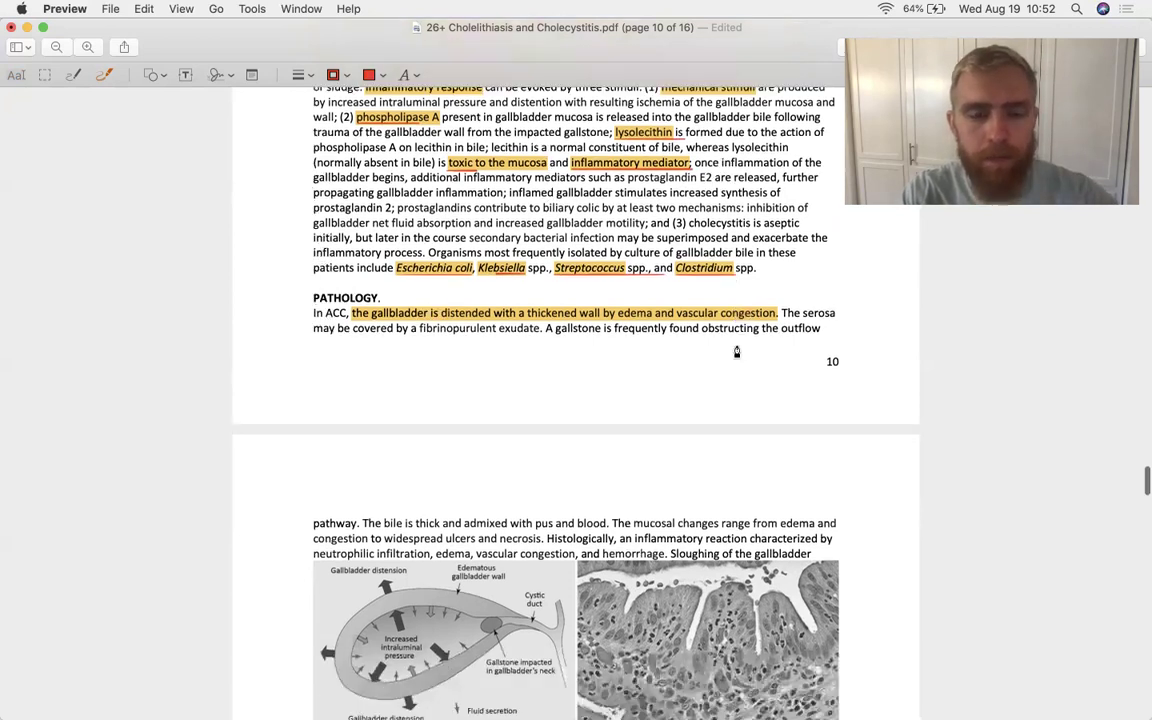
scroll(736, 352, "down", 2)
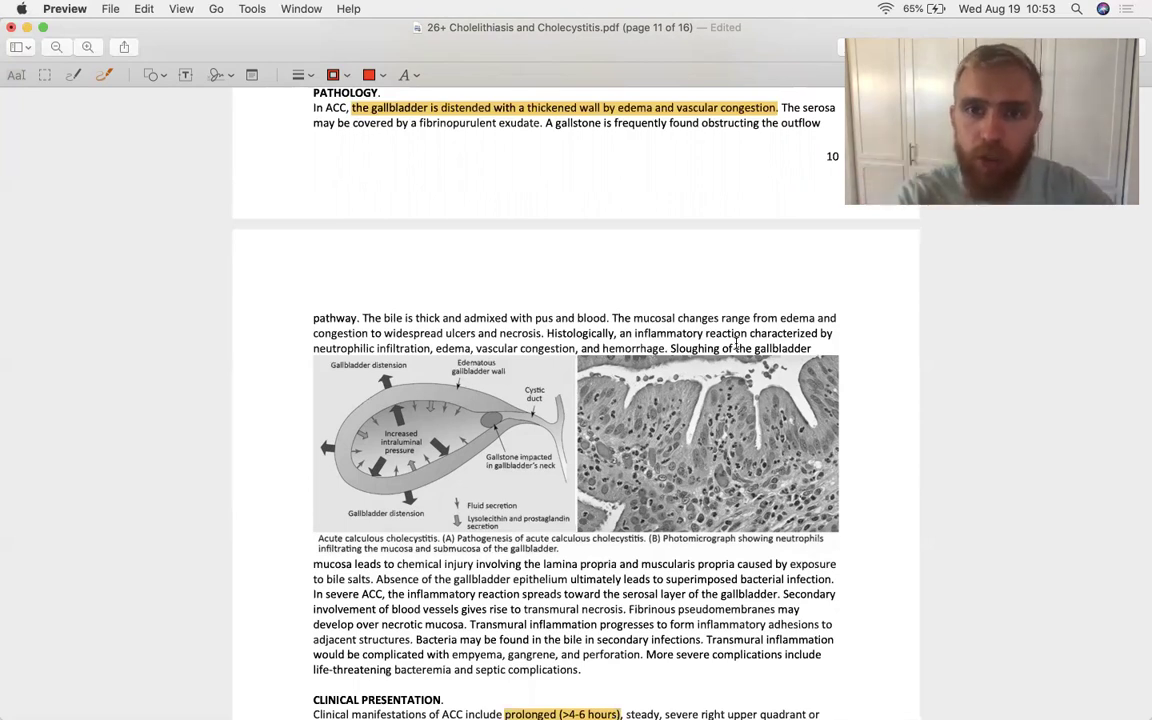
scroll(736, 343, "up", 8)
scroll(736, 350, "down", 3)
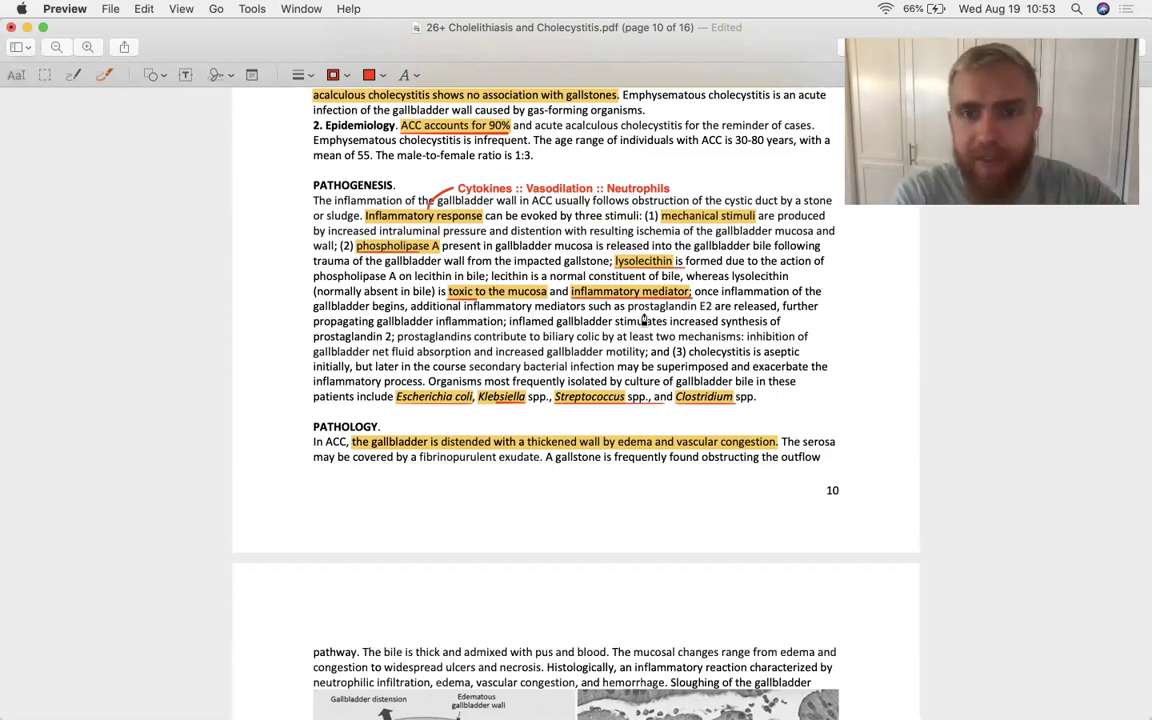
scroll(645, 320, "down", 10)
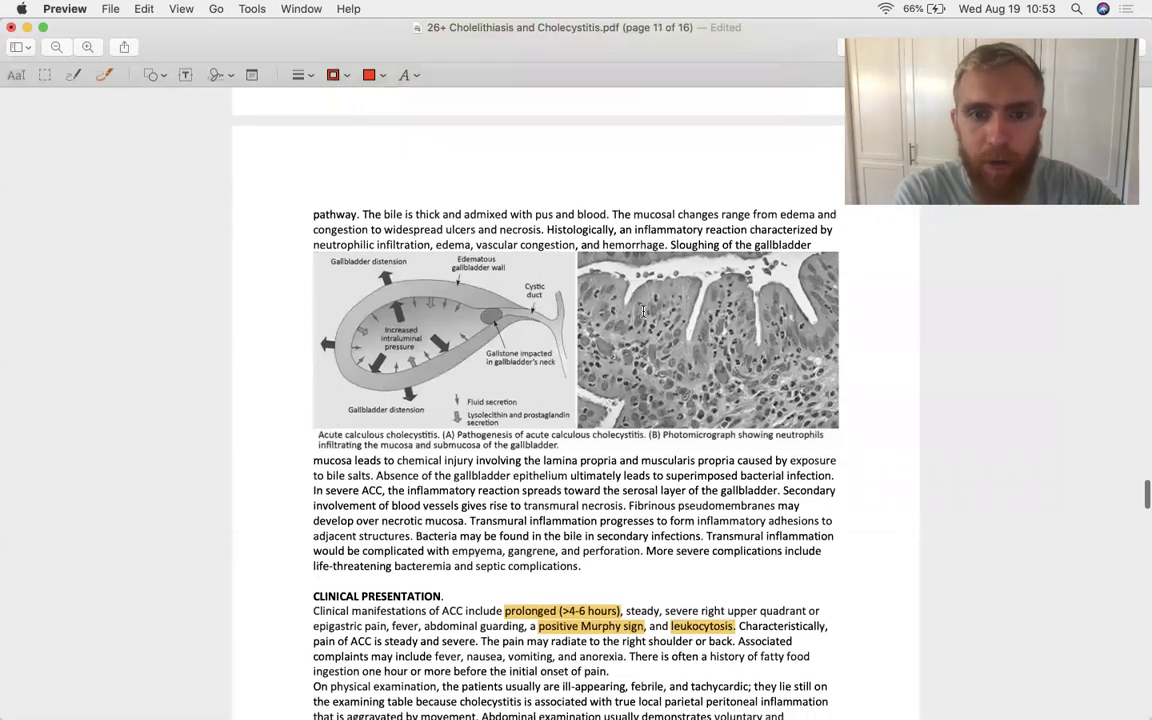
- Draw a red line under 'positive Murphy sign', undo the stray stroke, and deselect
scroll(643, 311, "down", 3)
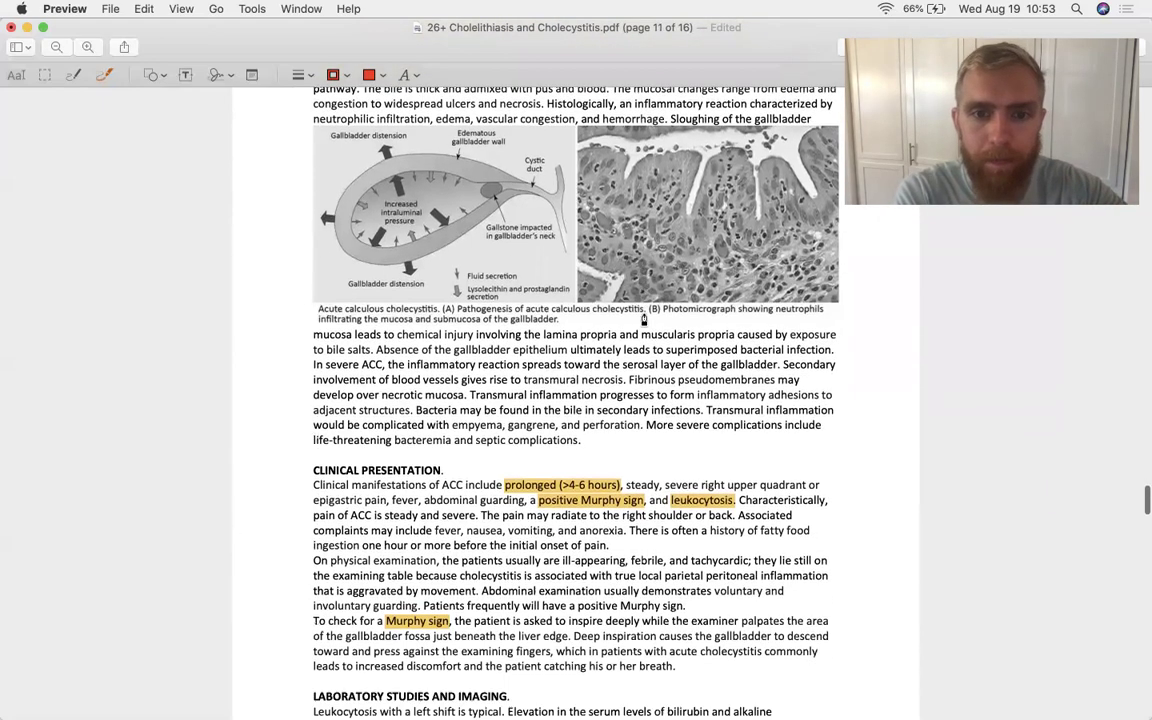
scroll(643, 319, "down", 9)
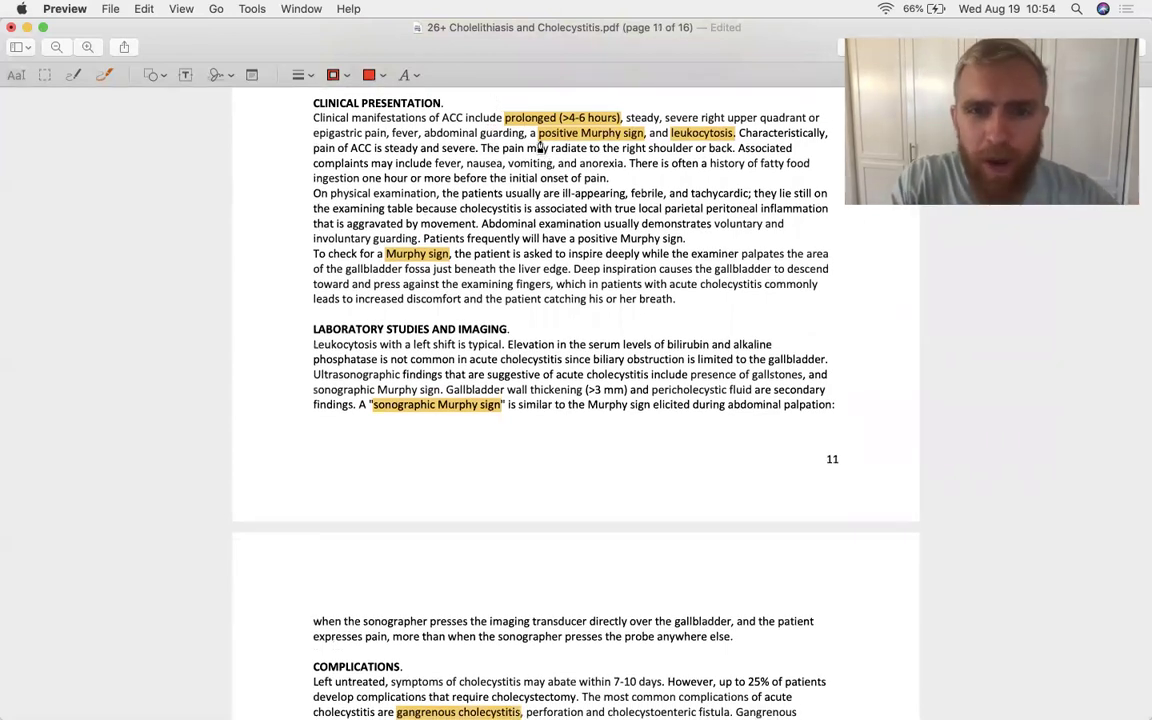
mouse_move(540, 148)
left_mouse_down()
mouse_move(621, 153)
mouse_move(607, 140)
left_mouse_up()
key("super+z")
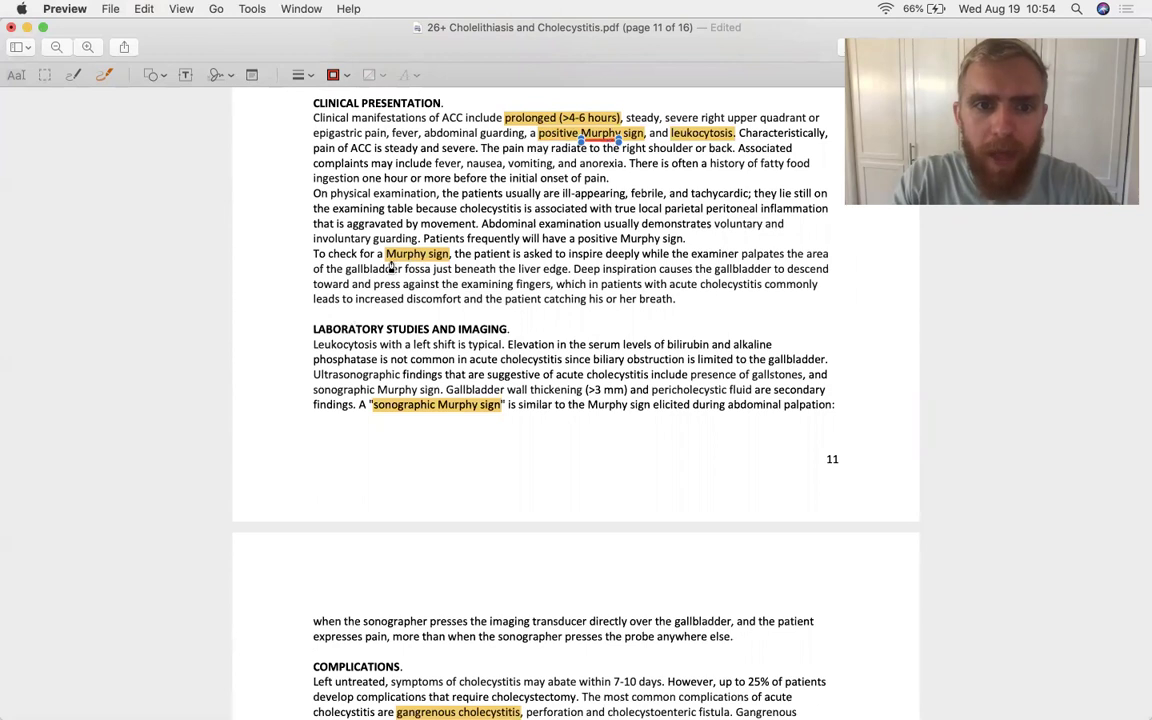
left_click(348, 241)
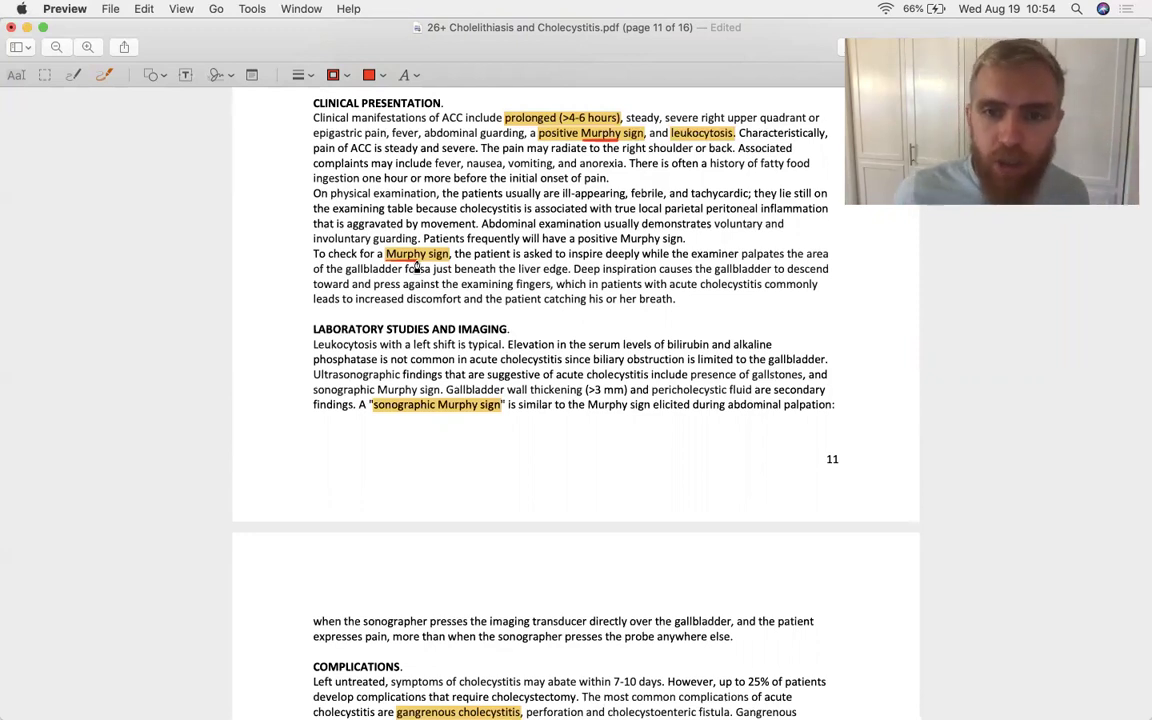
- Underline '>4-6 hours', 'abdominal guarding', 'fever' and 'steady and severe' in red
scroll(400, 265, "down", 2)
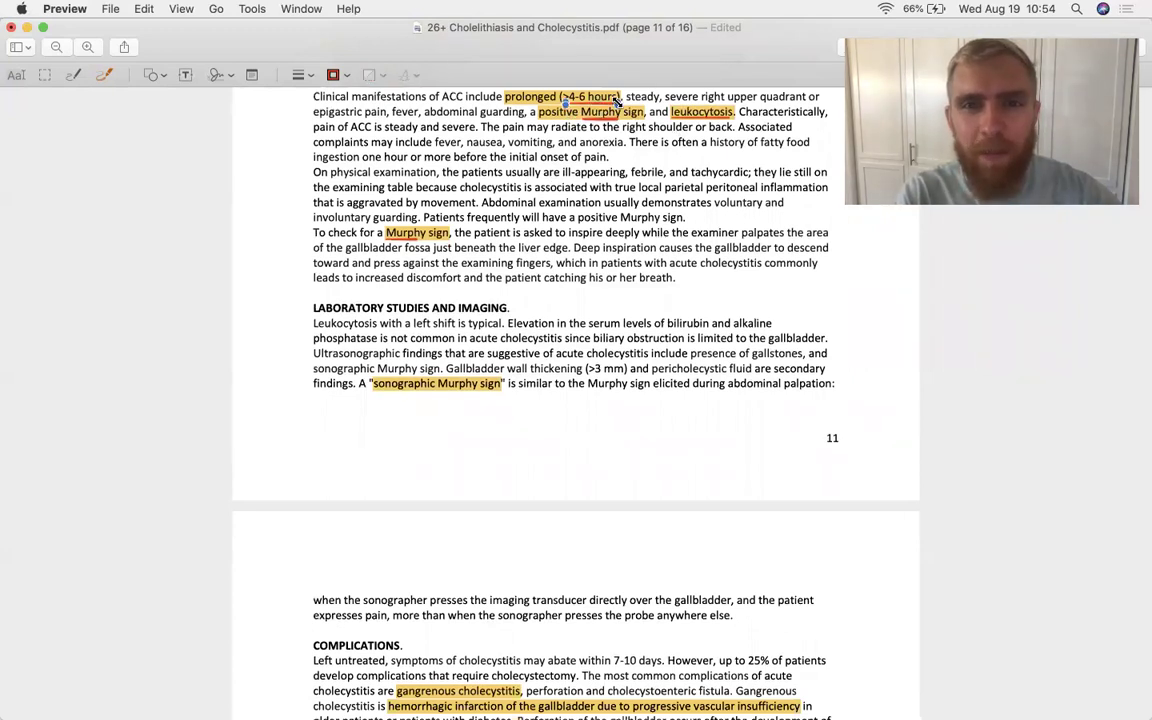
left_click_drag(560, 97, 612, 104)
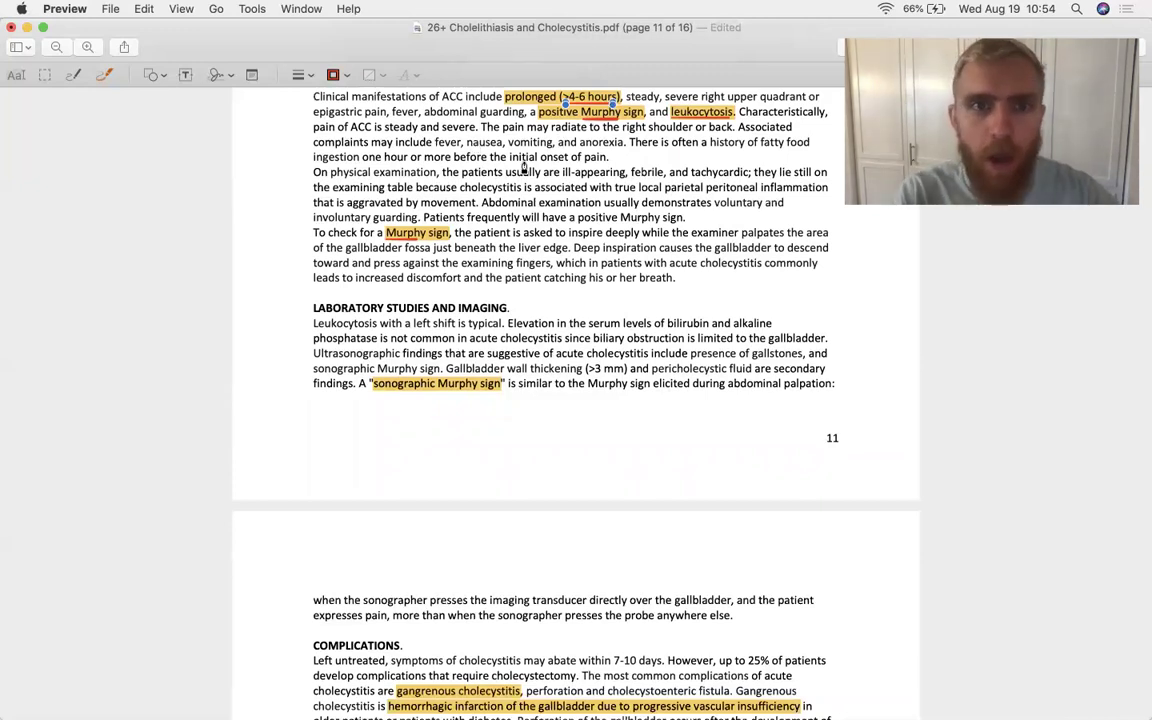
left_click_drag(424, 112, 517, 117)
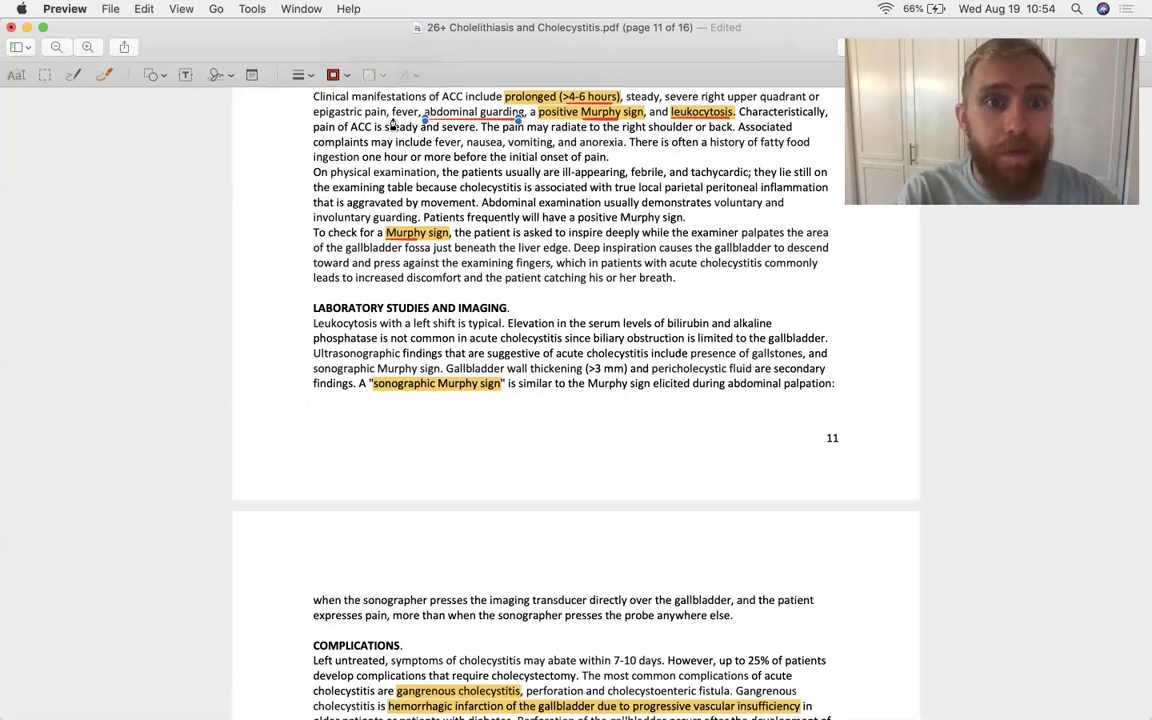
left_click_drag(392, 113, 419, 114)
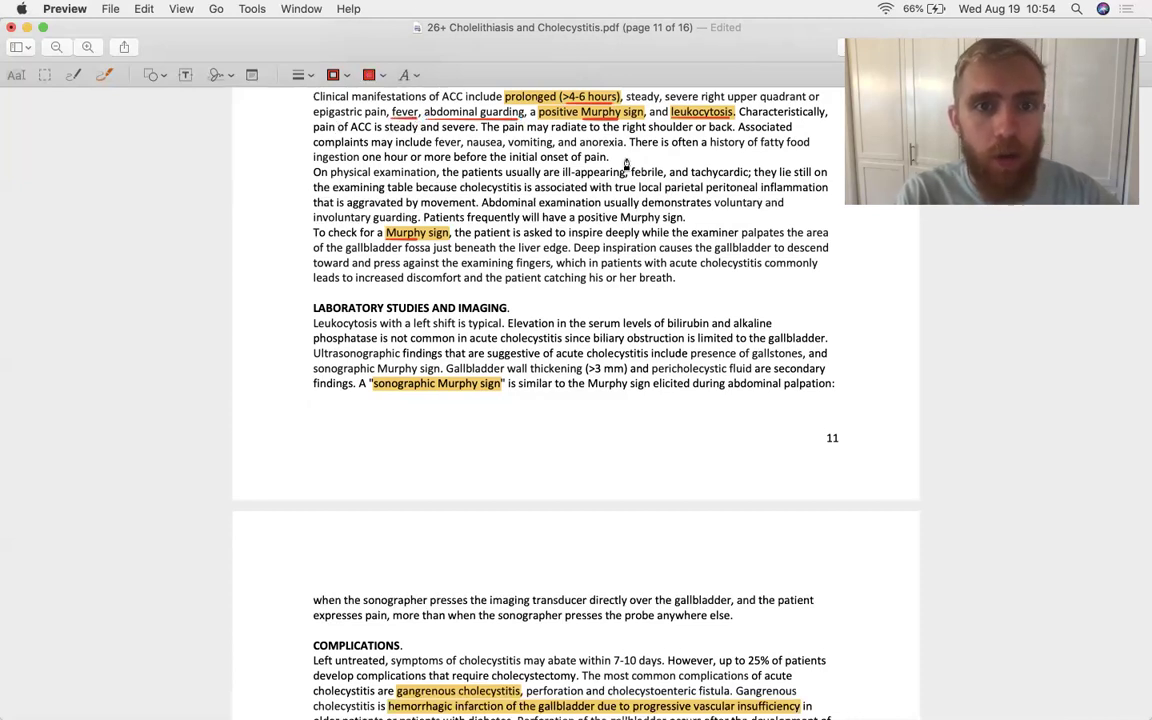
left_click_drag(384, 128, 478, 128)
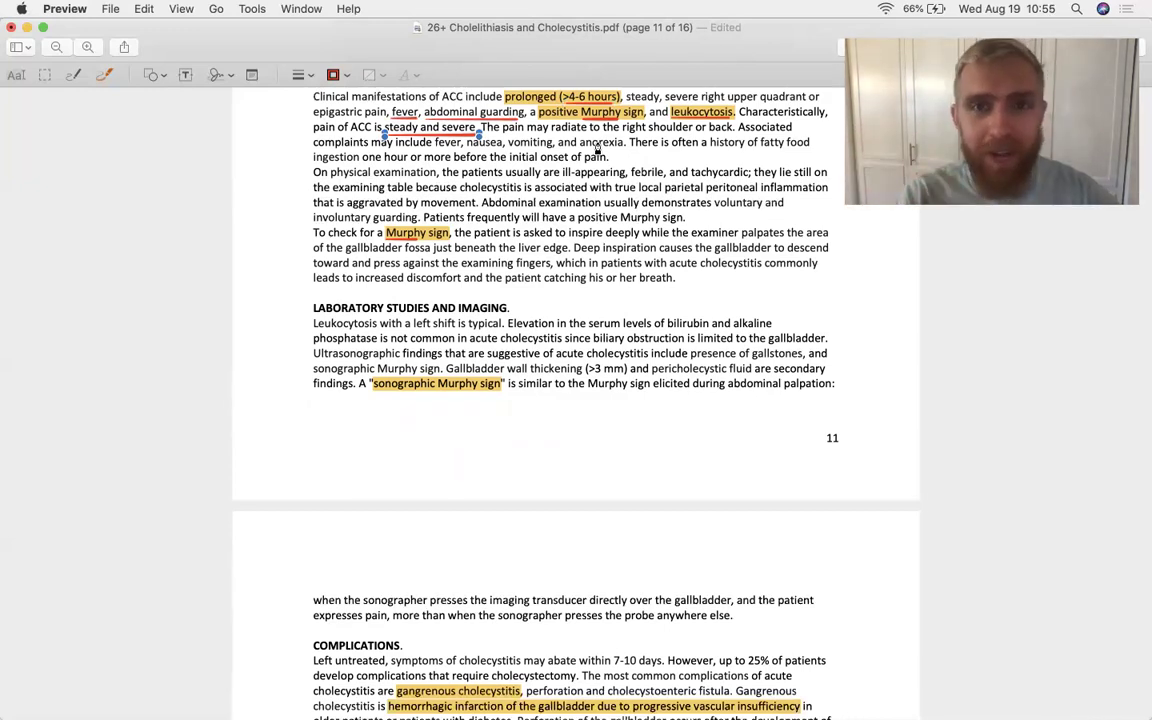
- Underline 'Leukocytosis with a left shift' in red, then scroll to page 12's Complications notes
scroll(597, 148, "down", 2)
scroll(597, 148, "down", 5)
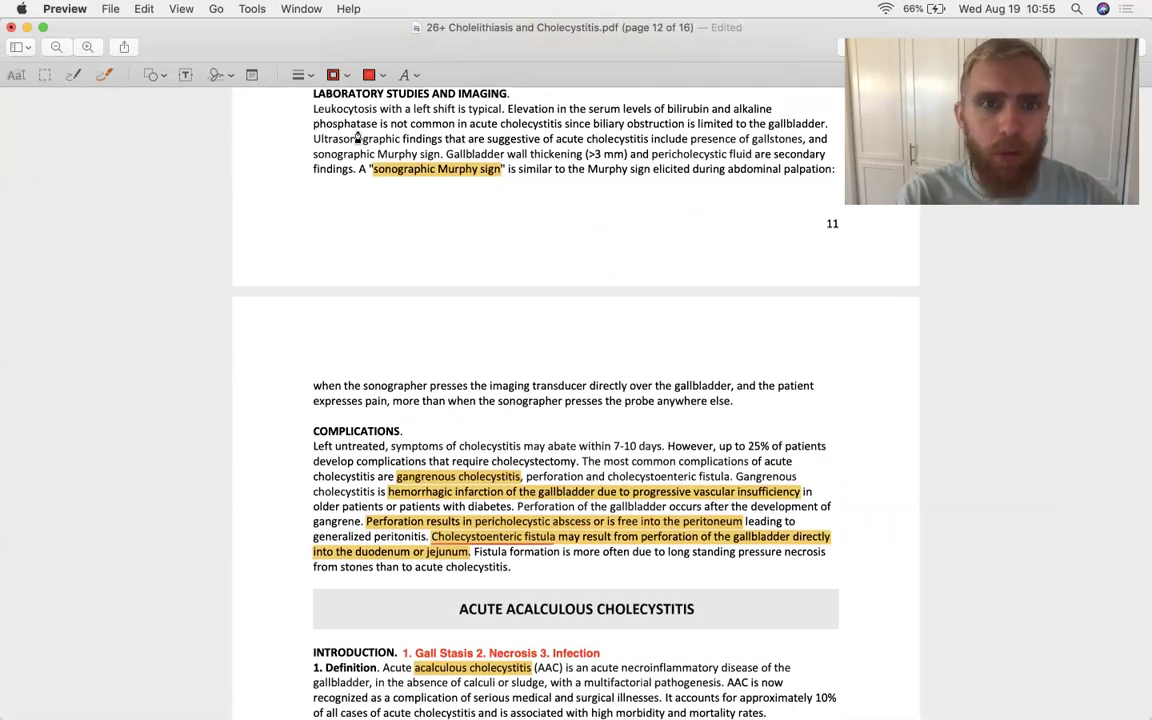
left_click_drag(288, 112, 450, 116)
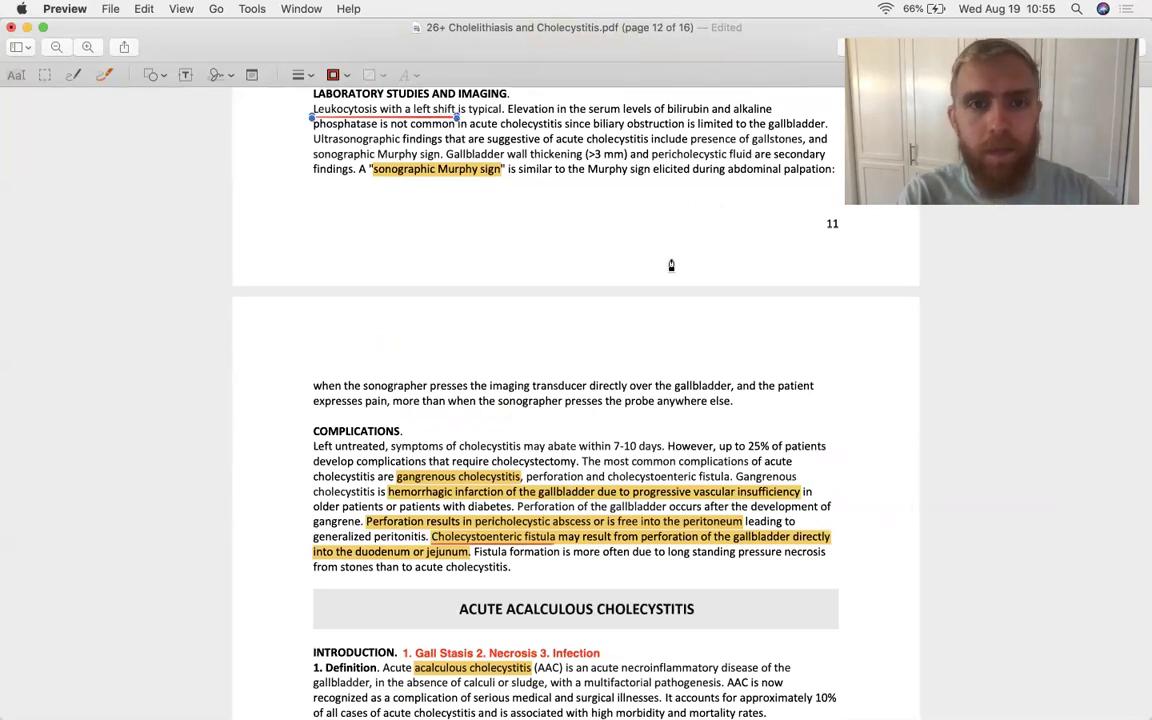
scroll(671, 265, "down", 1)
scroll(671, 264, "up", 1)
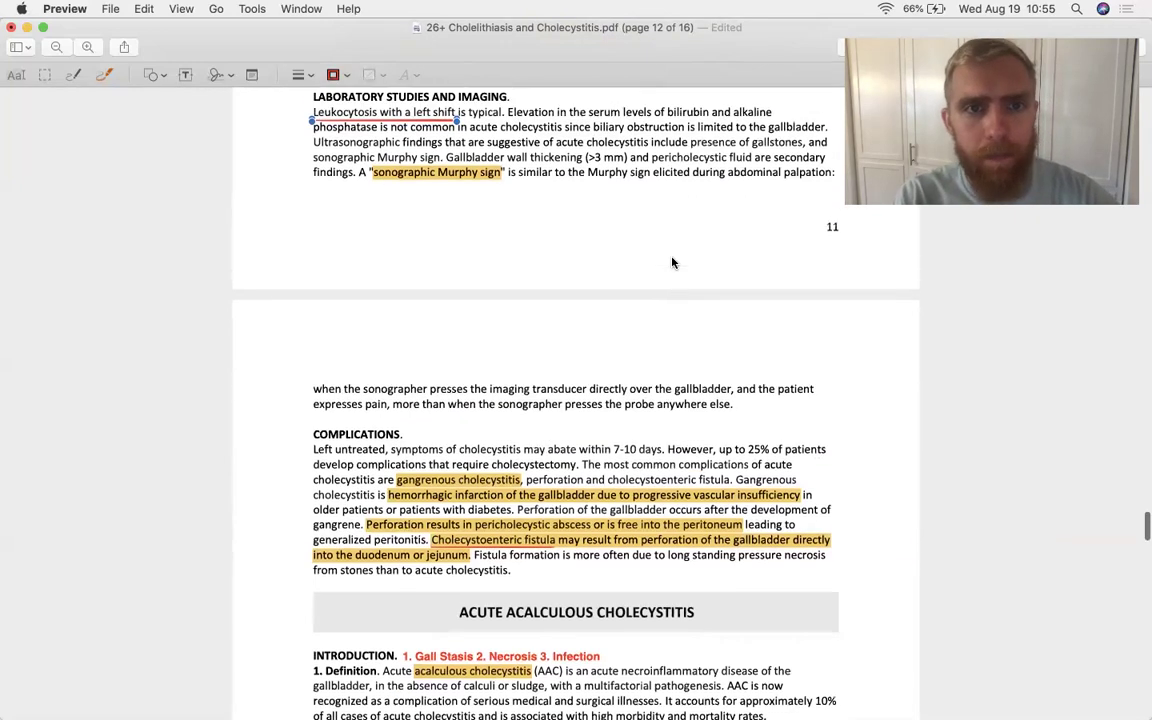
scroll(673, 262, "down", 1)
scroll(672, 263, "down", 3)
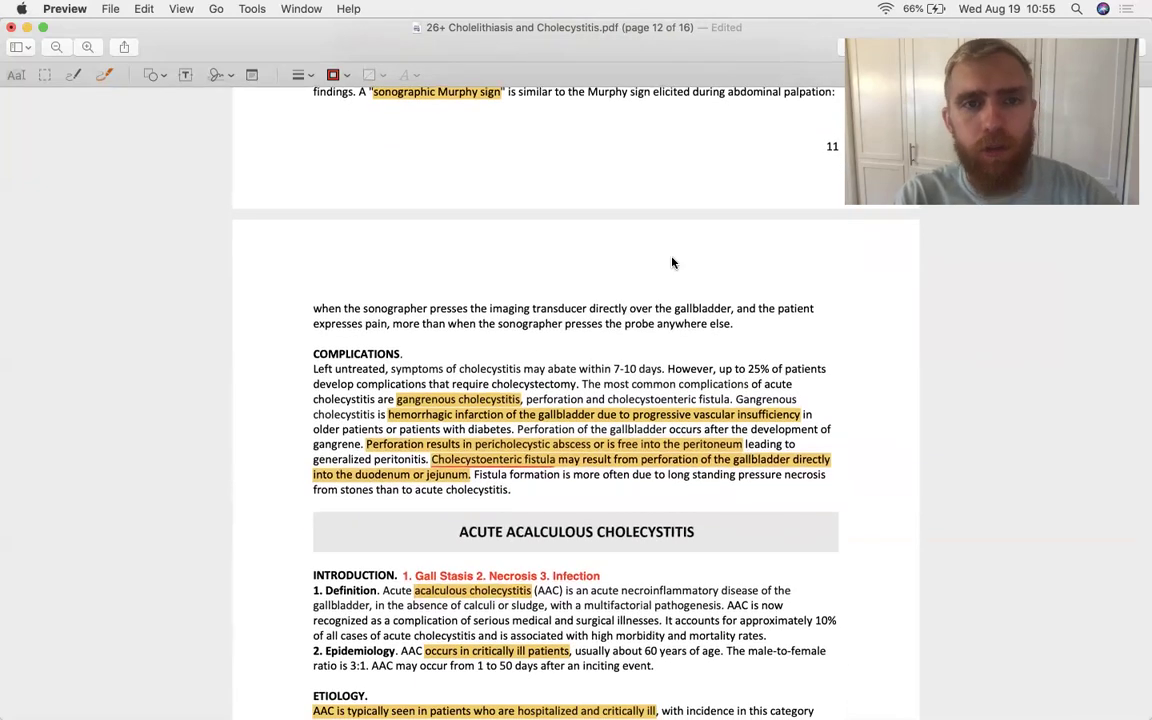
scroll(672, 263, "down", 9)
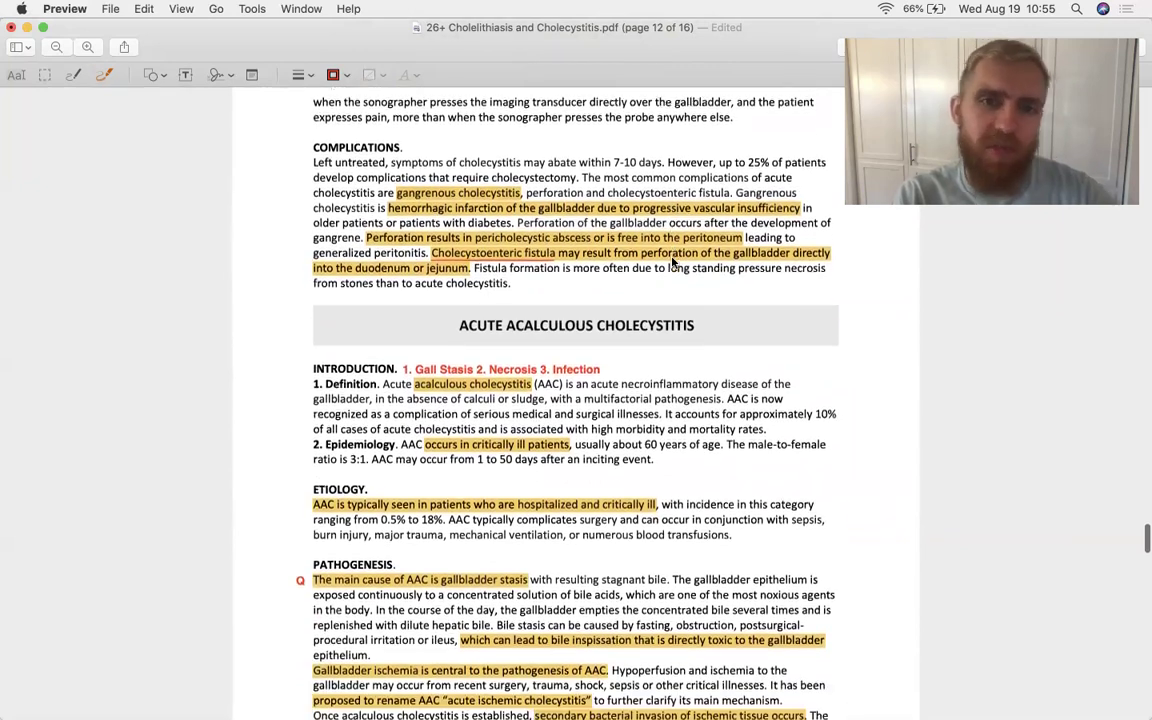
scroll(672, 263, "down", 2)
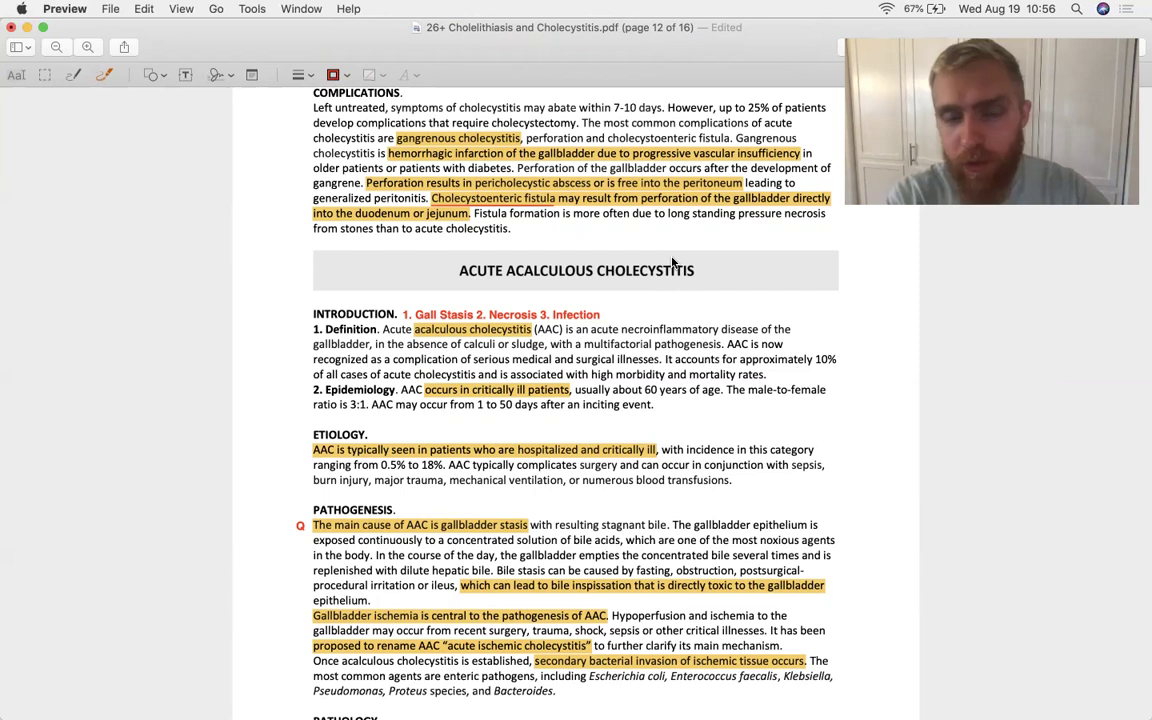
- Underline '60 years', 'hospitalized and critically ill' and 'gallbladder stasis' in red
scroll(672, 262, "down", 4)
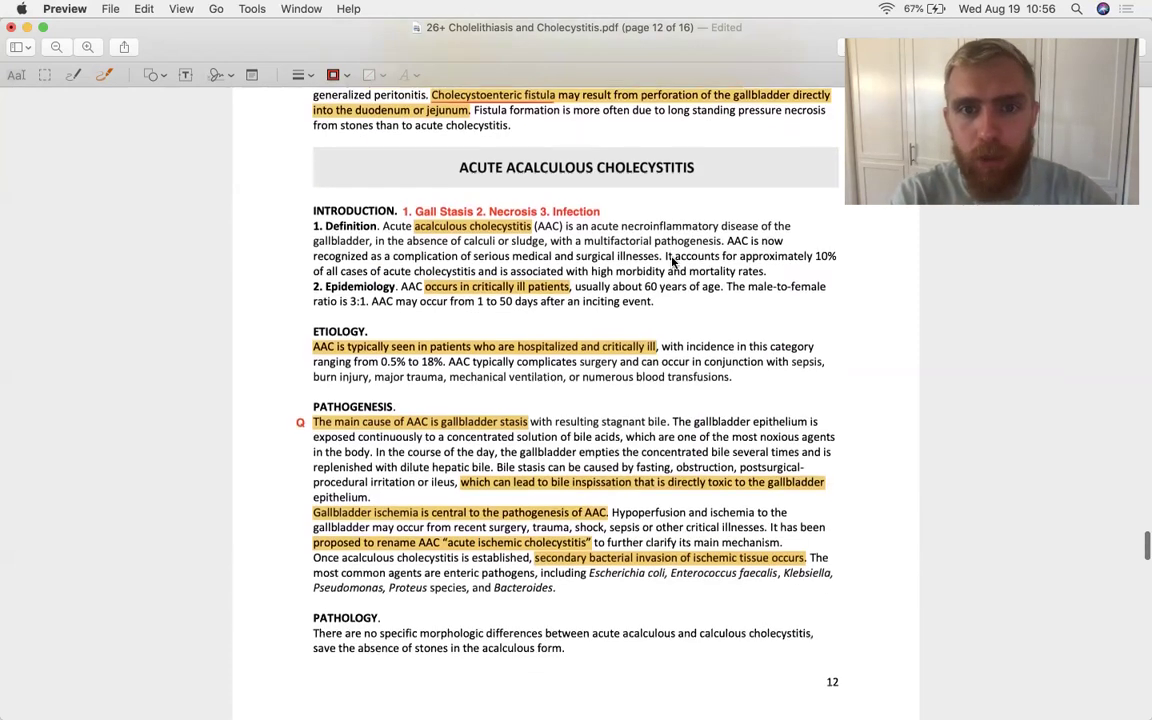
scroll(671, 265, "down", 3)
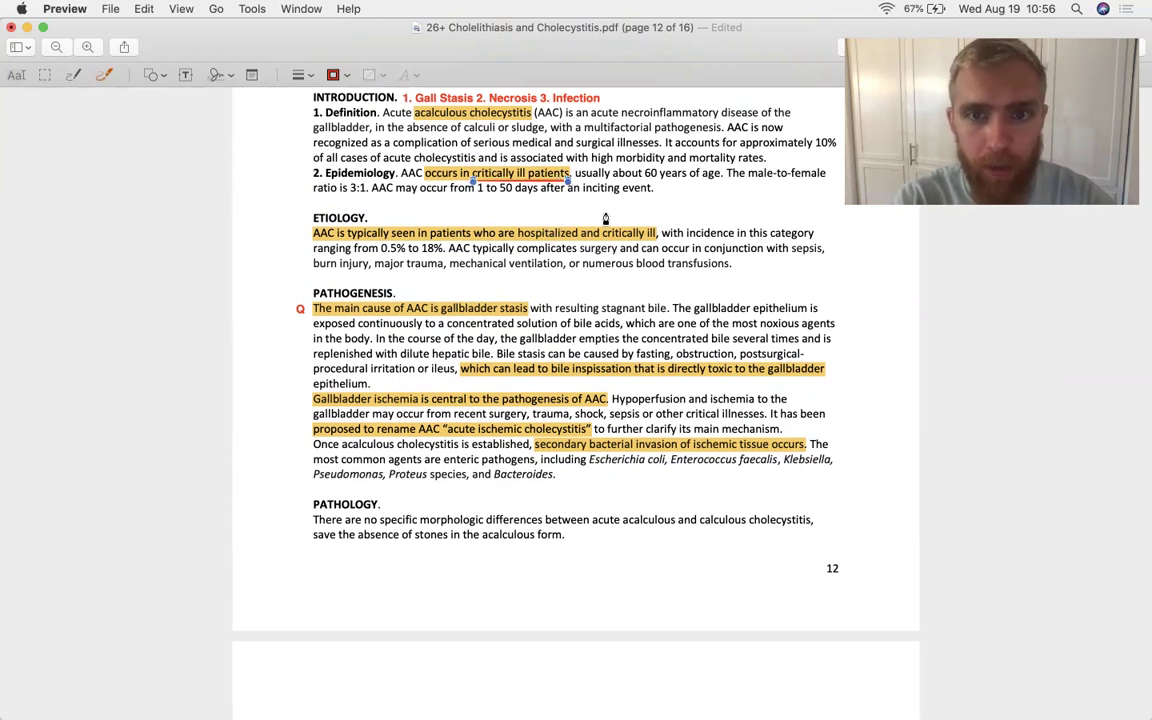
left_click_drag(644, 174, 688, 174)
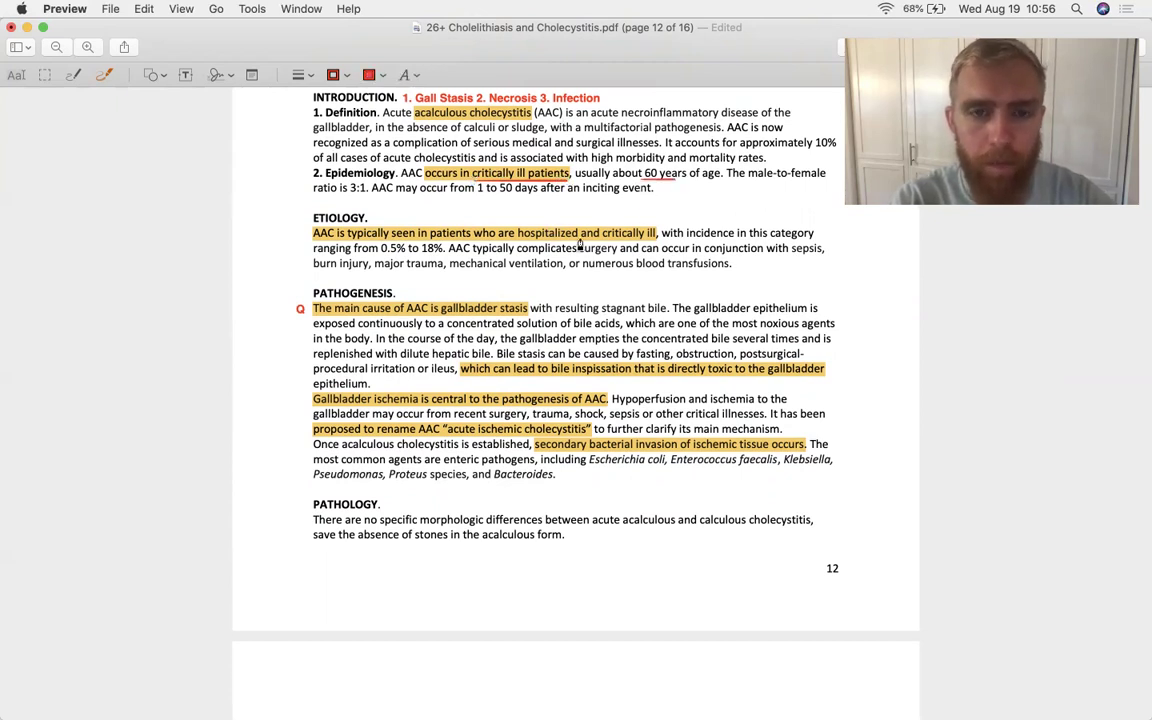
left_click_drag(519, 244, 657, 247)
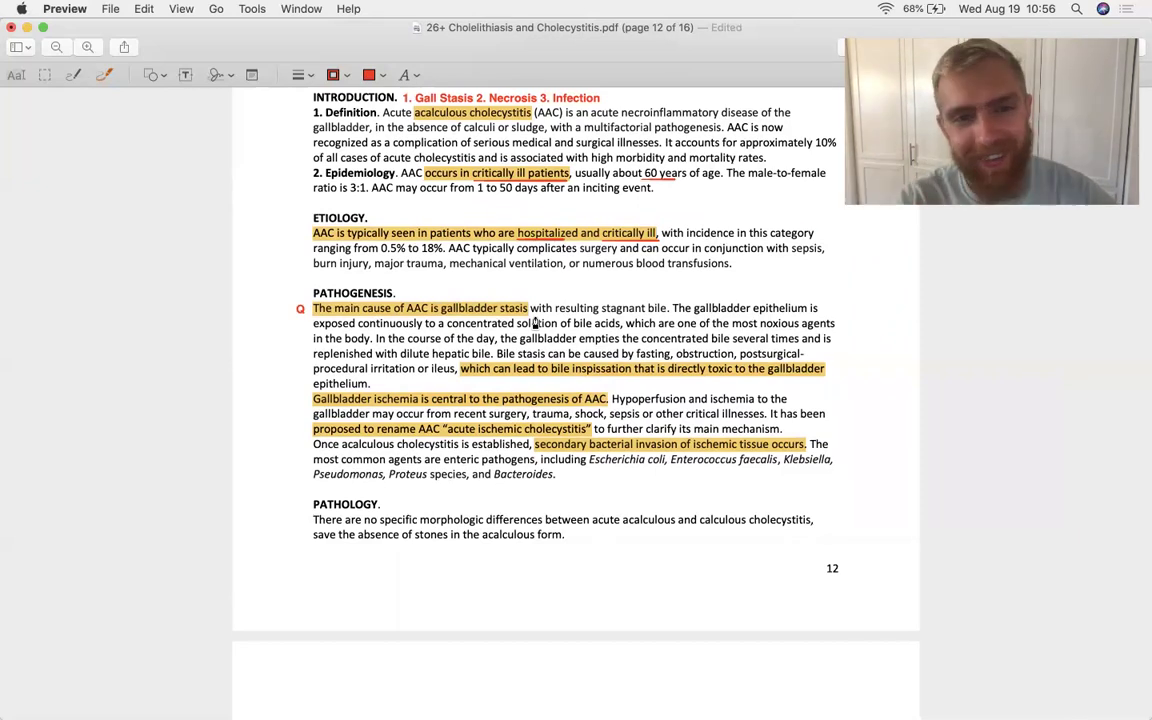
scroll(535, 322, "down", 5)
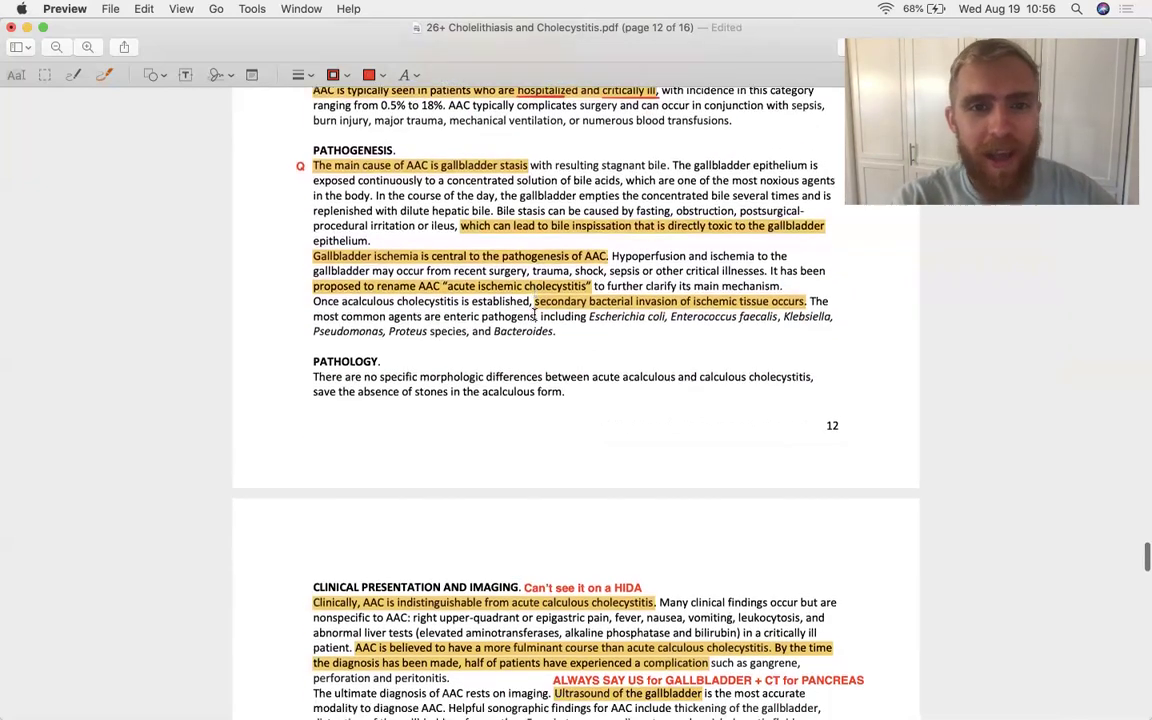
left_click_drag(440, 155, 518, 160)
left_click(518, 160)
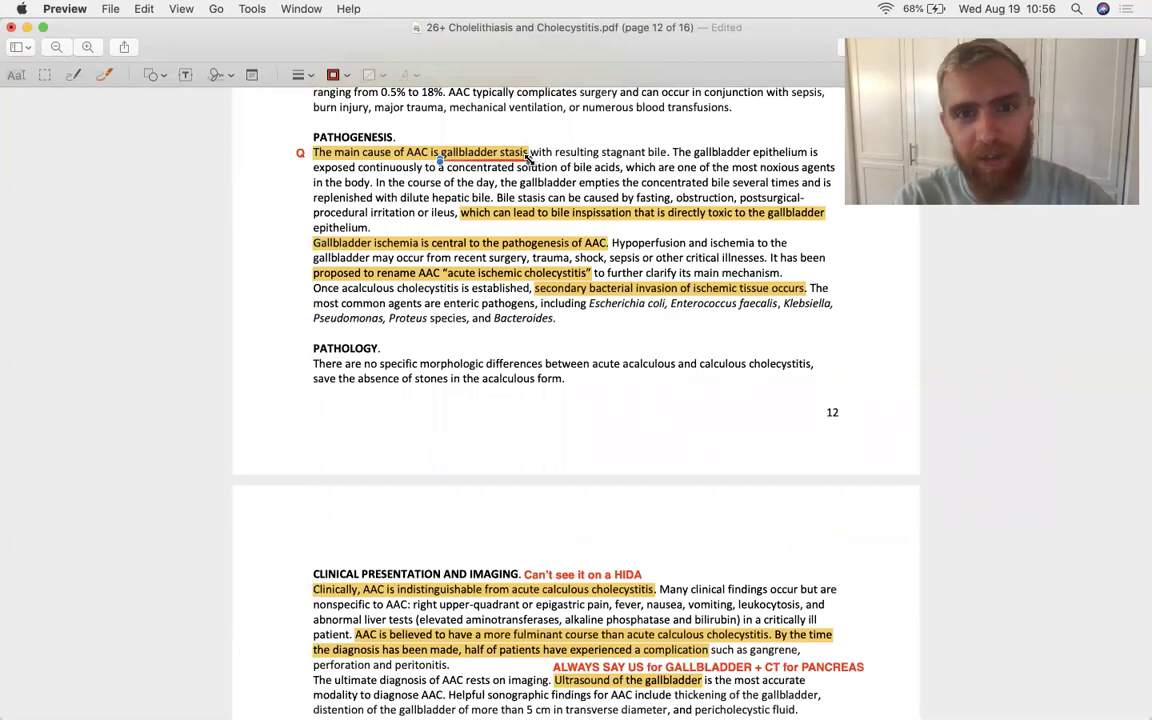
scroll(460, 180, "down", 1)
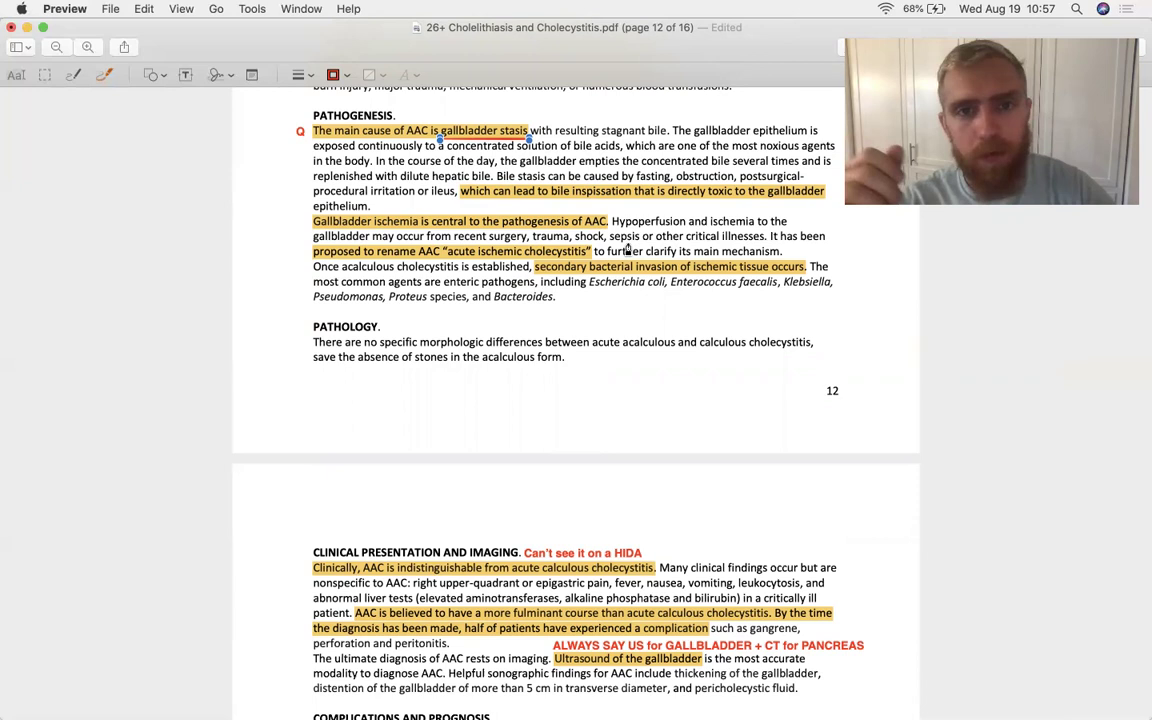
- Re-highlight the bile inspissation phrase with the Highlight tool
left_click(16, 75)
scroll(462, 222, "up", 5)
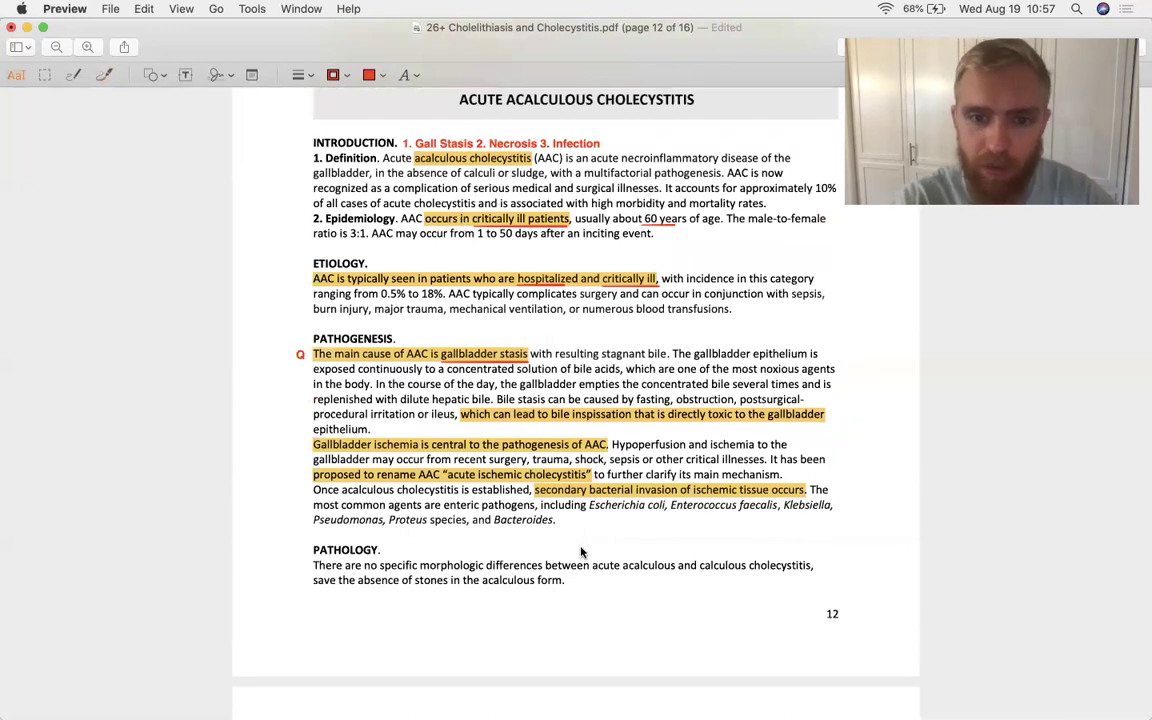
scroll(581, 551, "down", 6)
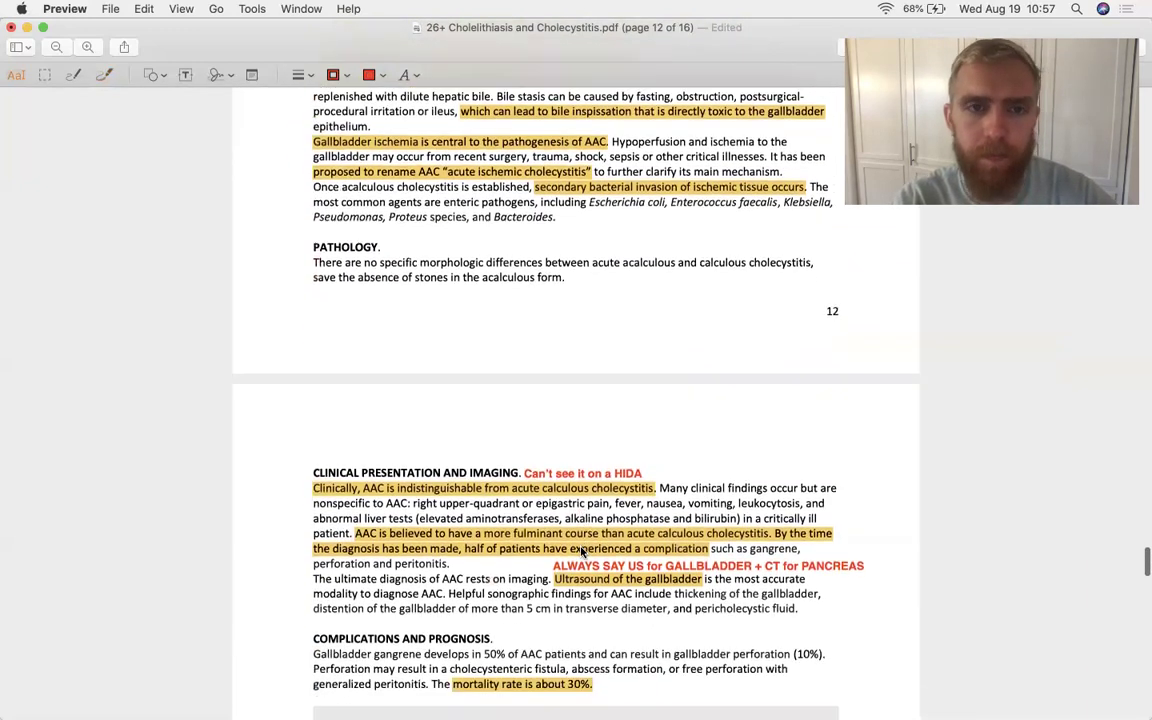
scroll(400, 192, "up", 1)
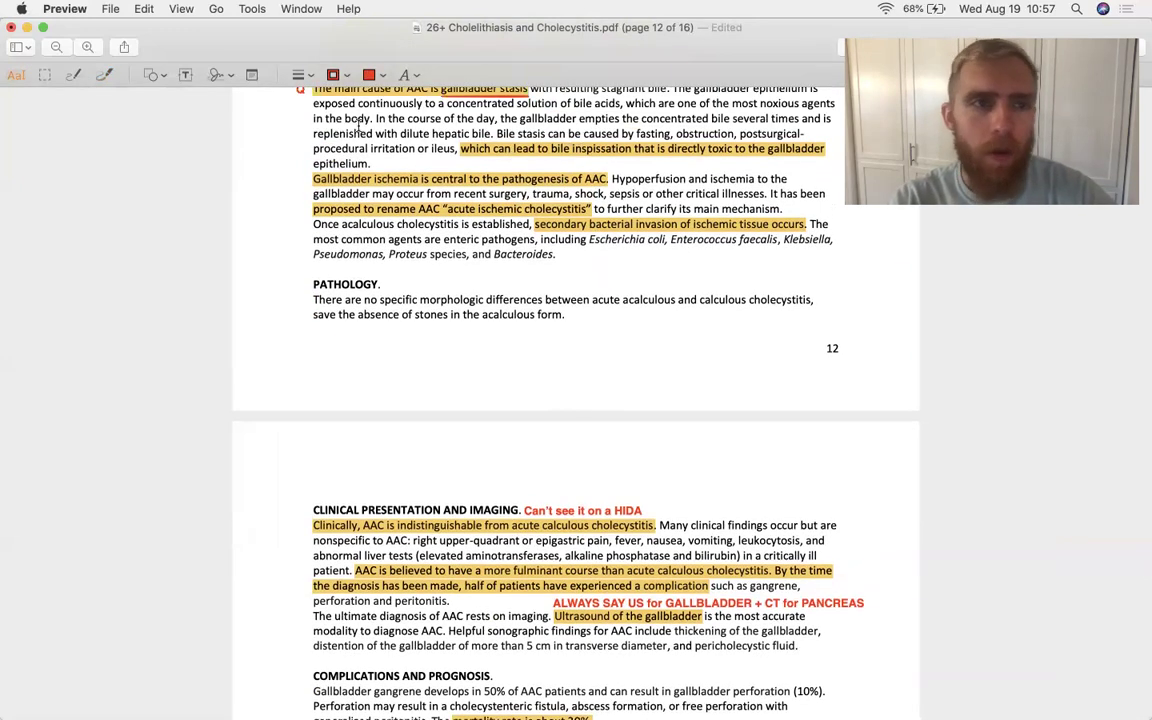
left_click(100, 75)
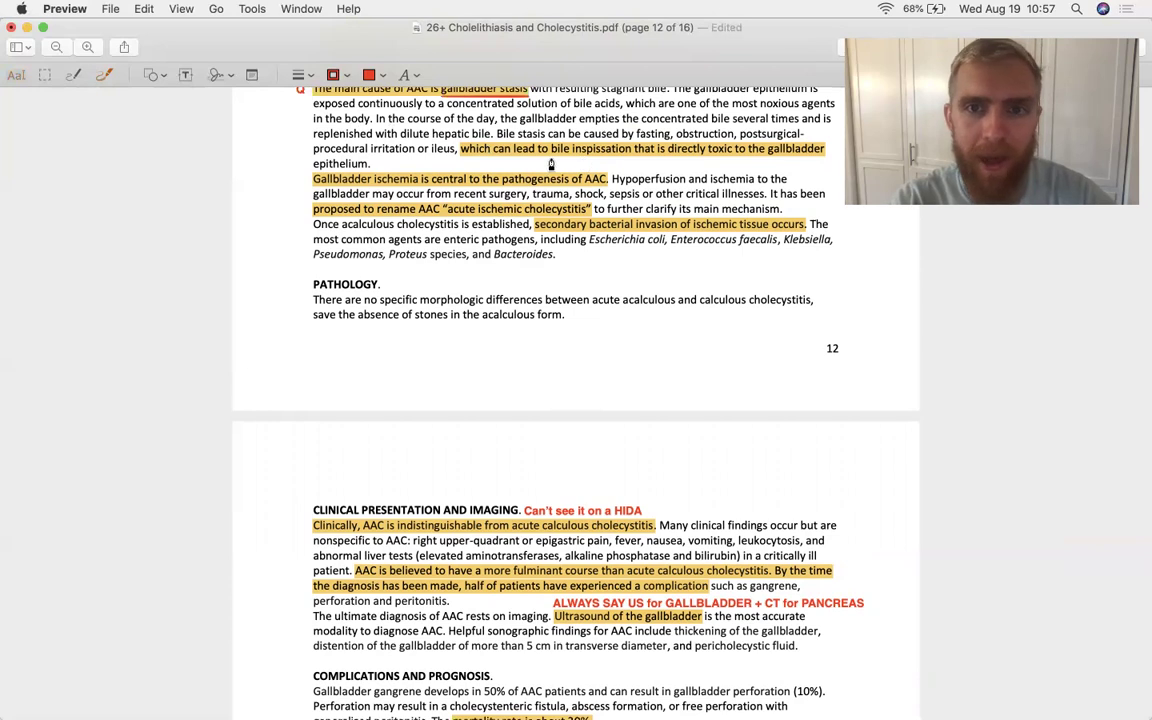
left_click_drag(499, 148, 742, 148)
- Underline the bile inspissation clause and the word 'ischemia' in red
scroll(580, 188, "up", 2)
left_click_drag(553, 192, 838, 192)
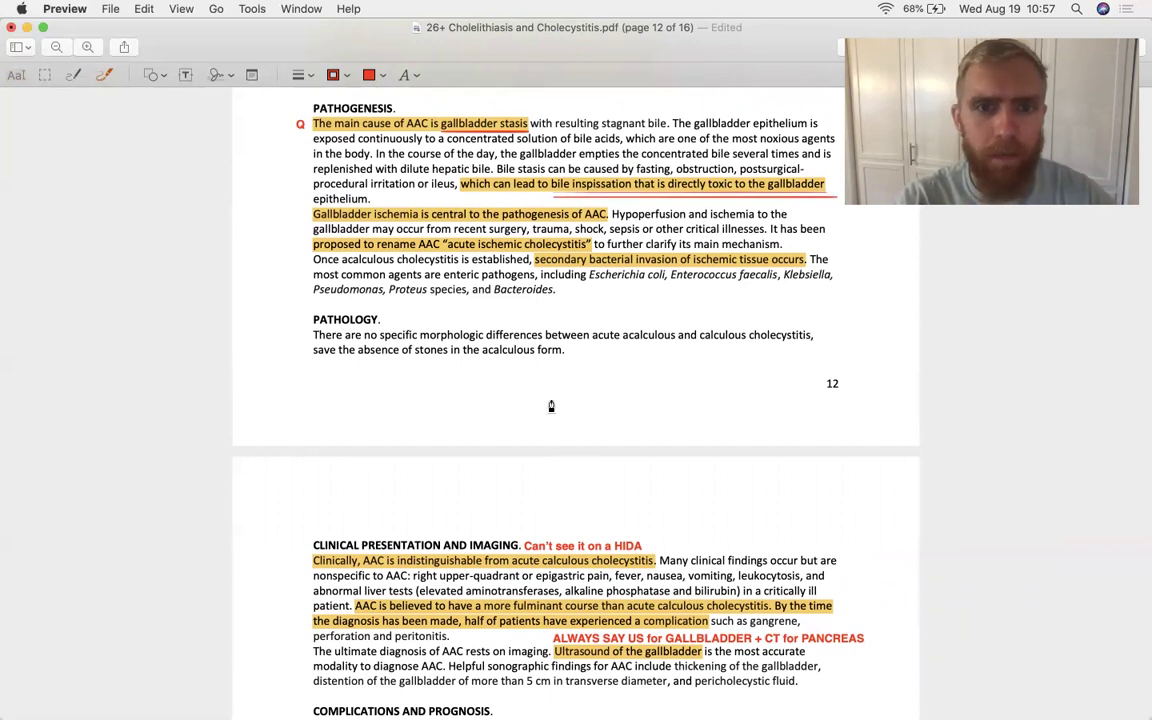
scroll(548, 404, "down", 2)
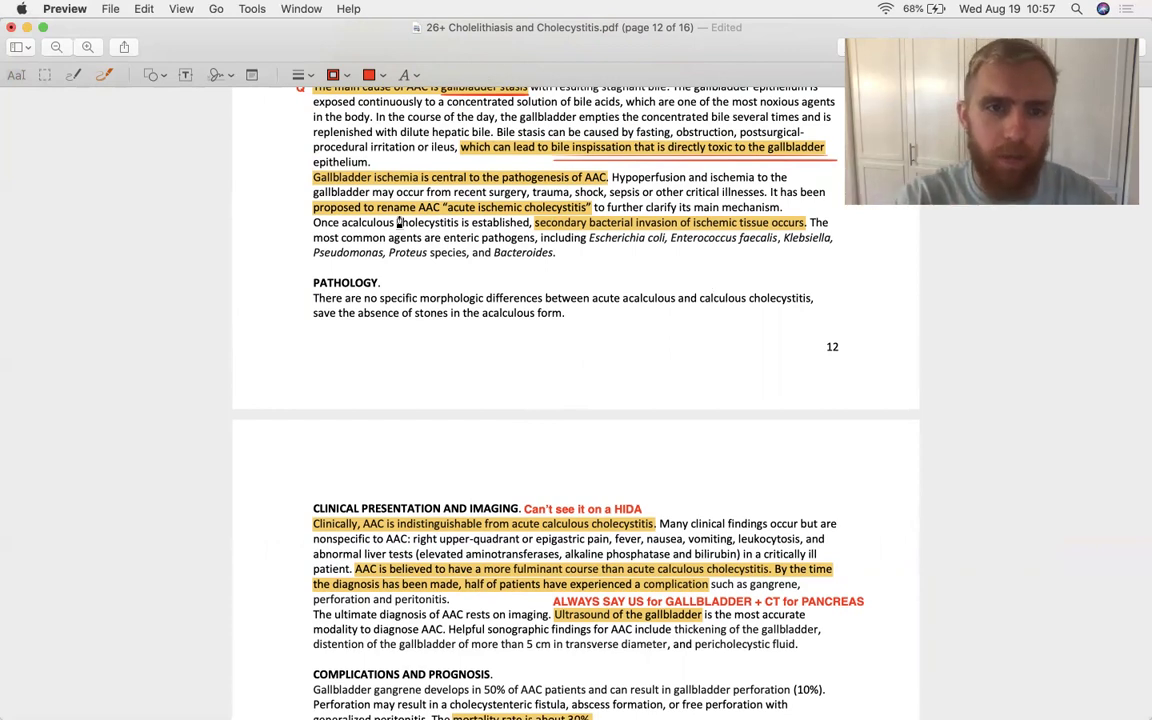
mouse_move(374, 178)
left_mouse_down()
mouse_move(424, 179)
mouse_move(520, 222)
left_mouse_up()
scroll(610, 240, "down", 3)
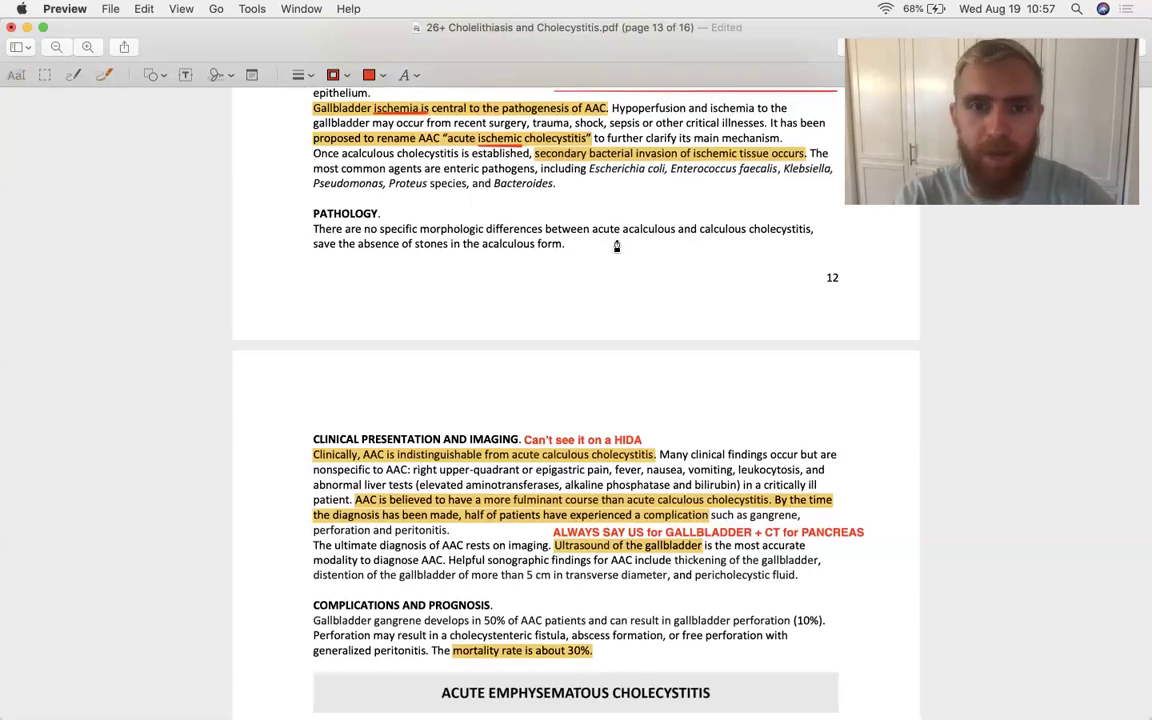
scroll(615, 244, "down", 2)
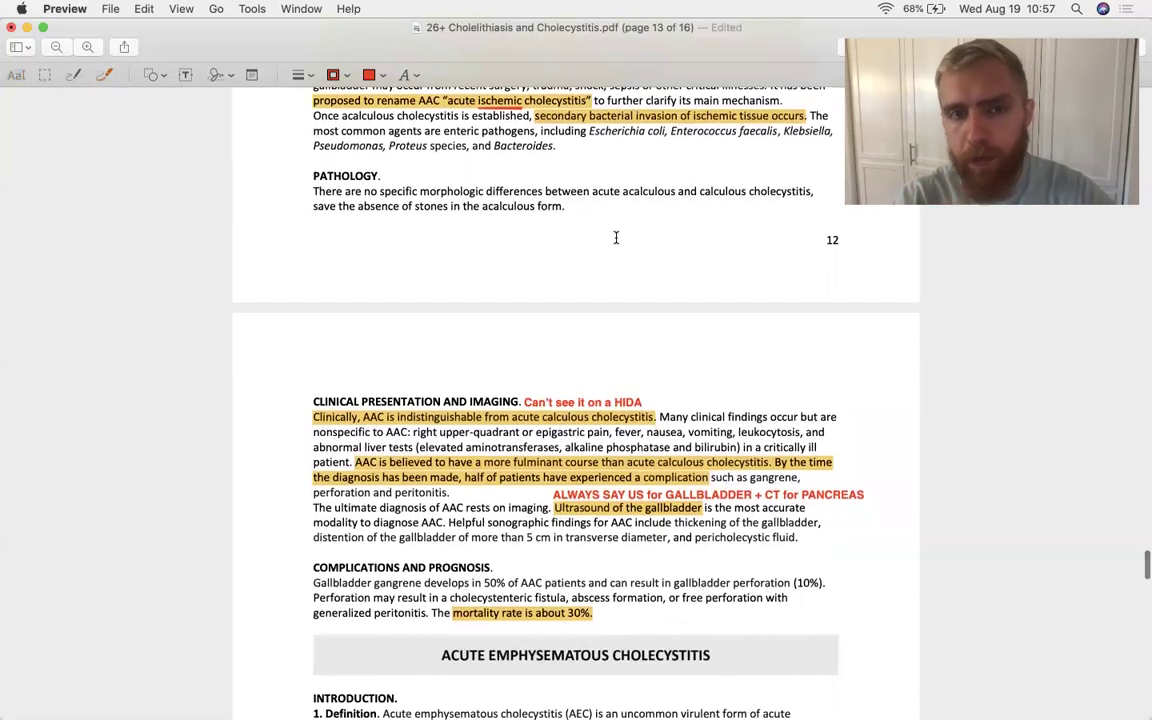
scroll(612, 244, "down", 8)
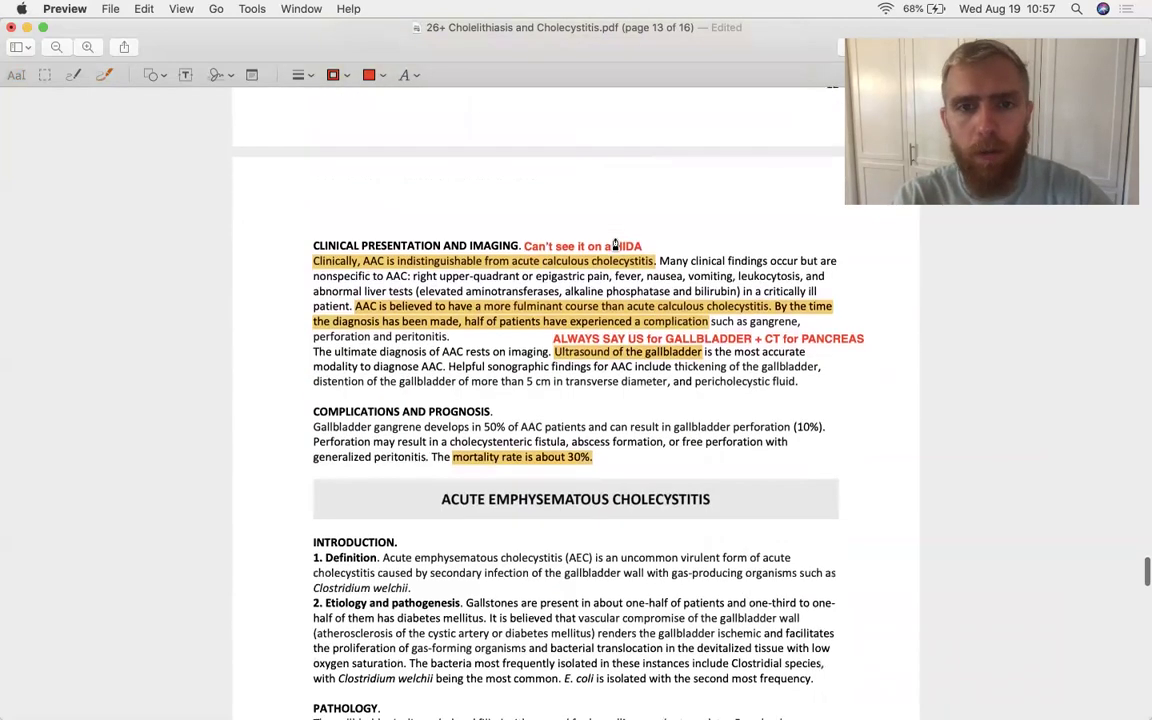
scroll(769, 320, "down", 1)
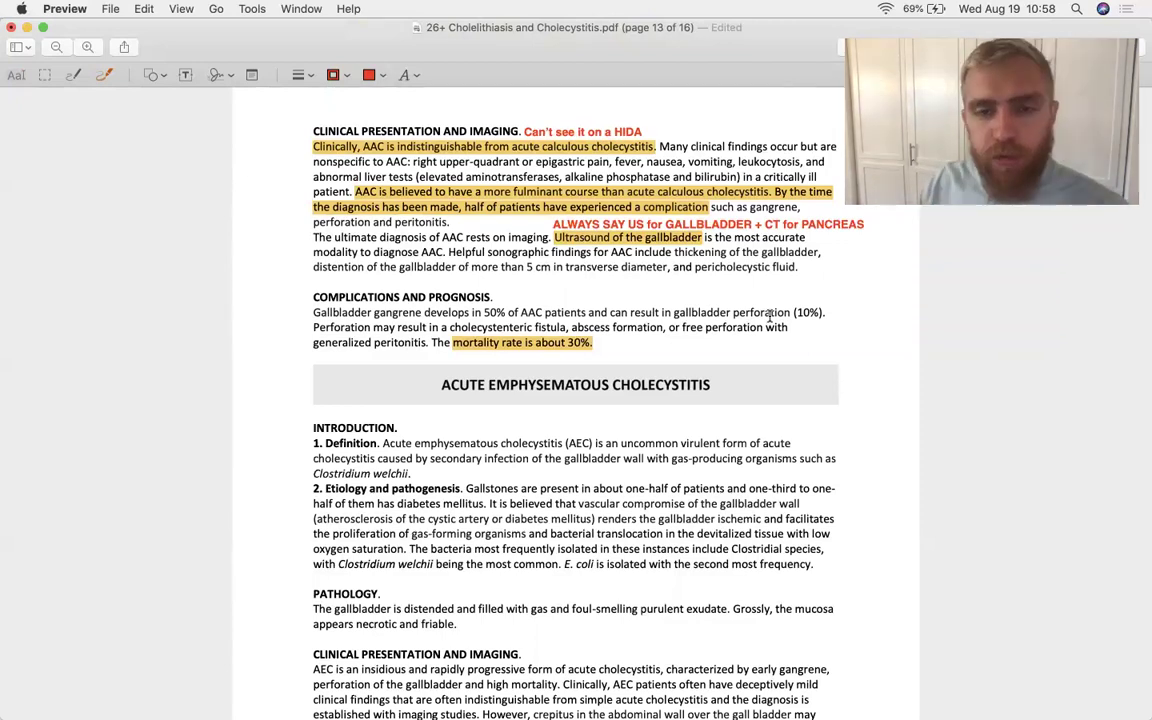
- Scroll through page 13's notes to the Pathology paragraph
scroll(760, 340, "down", 5)
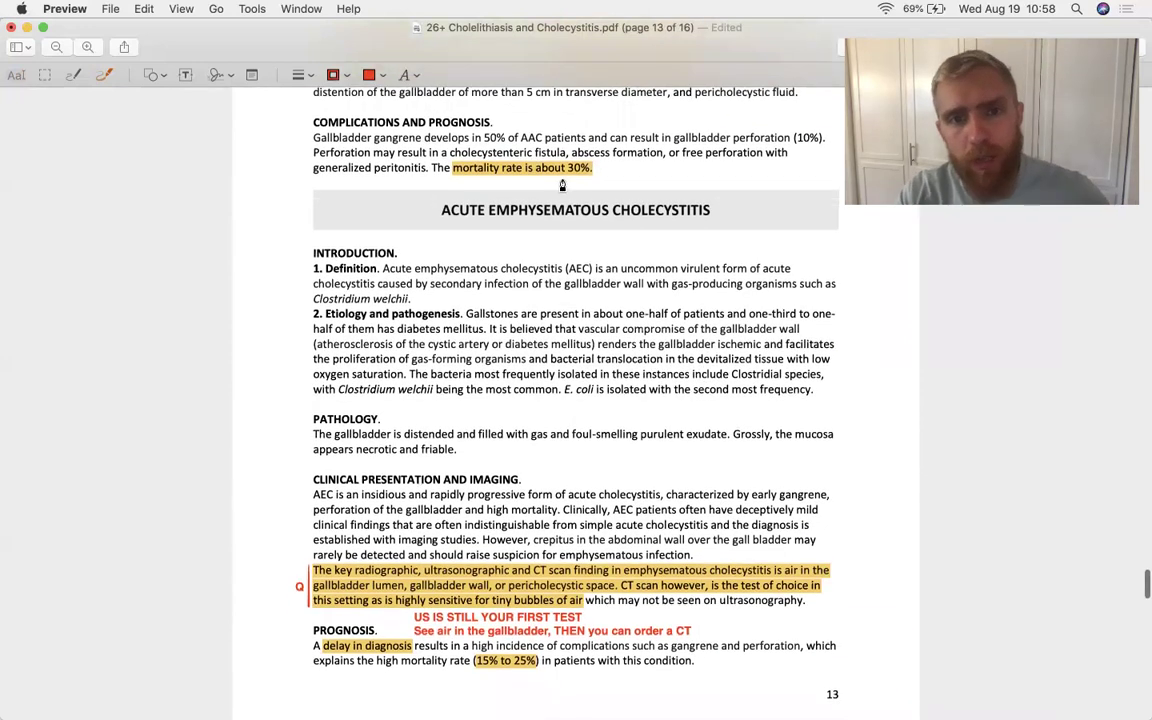
scroll(617, 285, "down", 3)
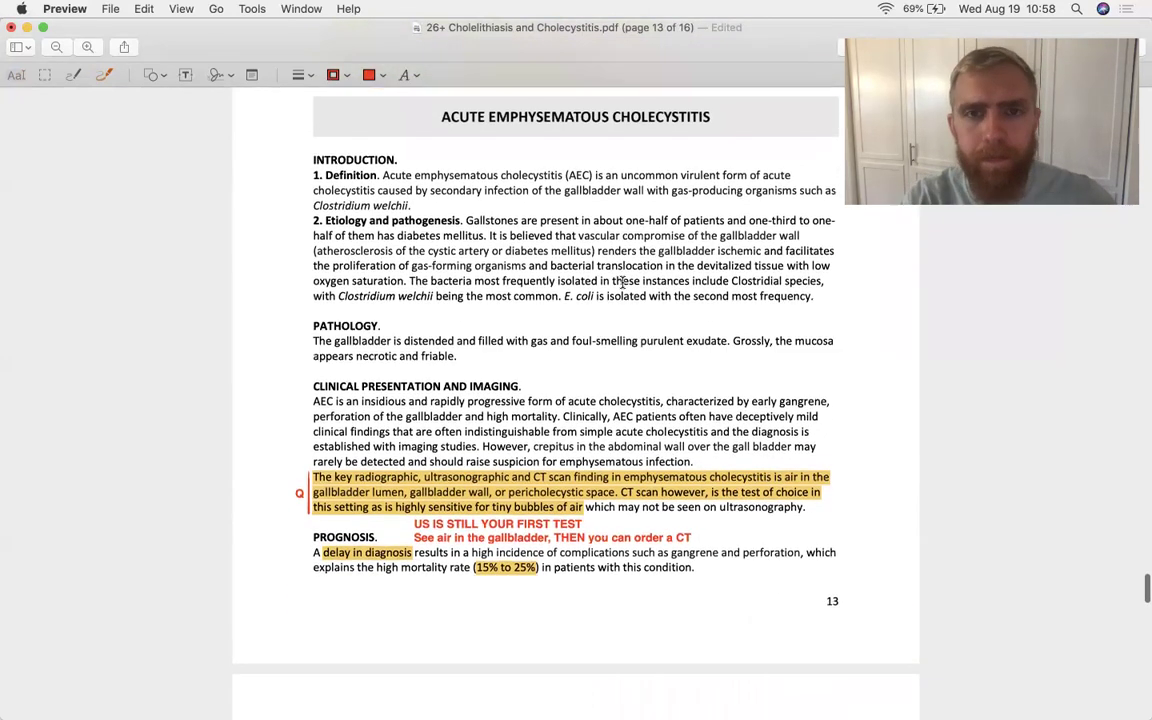
scroll(620, 283, "down", 1)
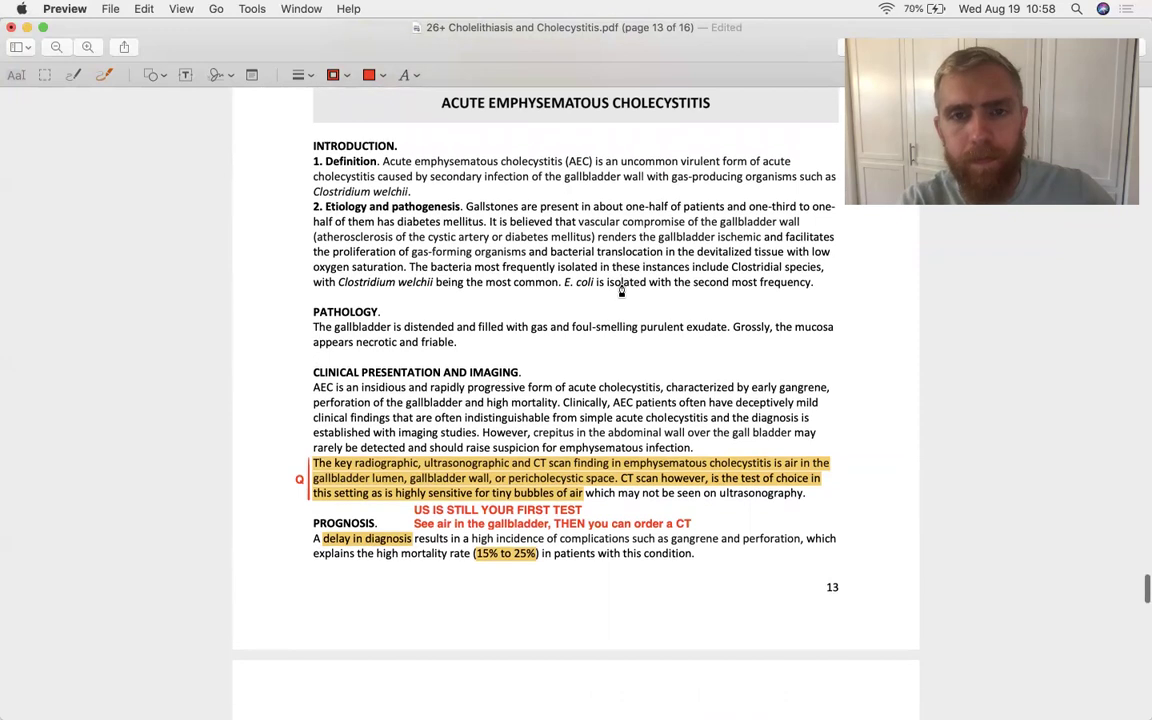
scroll(621, 283, "down", 1)
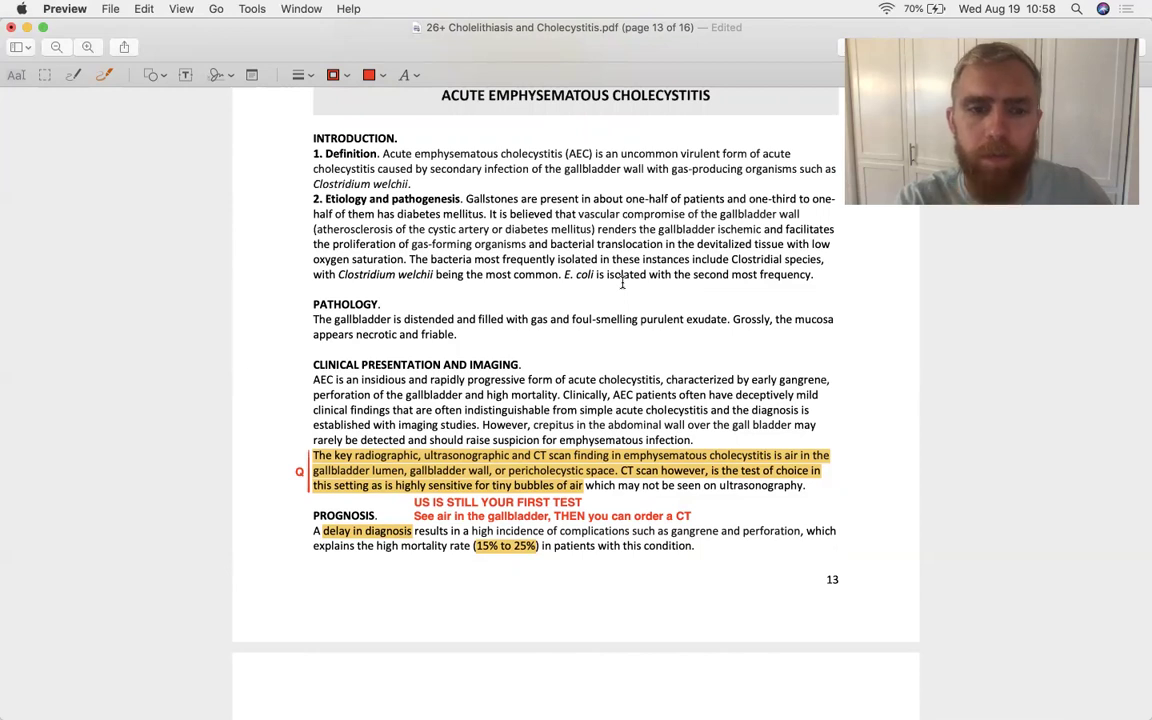
scroll(622, 284, "down", 5)
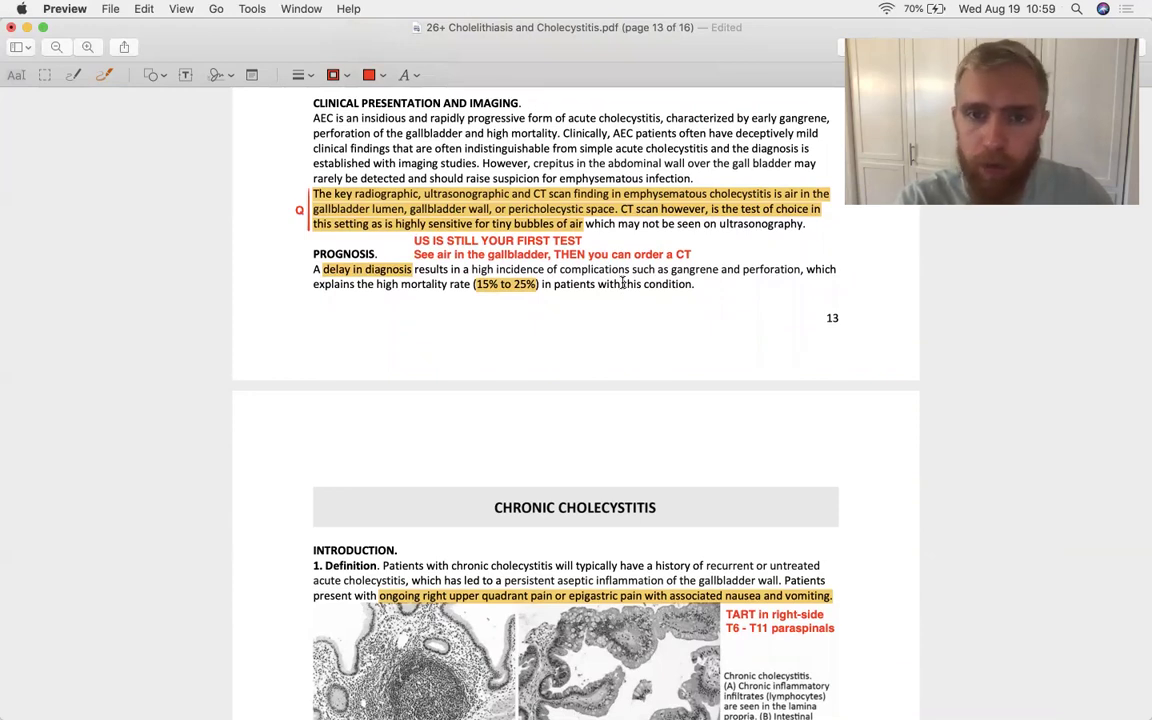
scroll(703, 289, "down", 1)
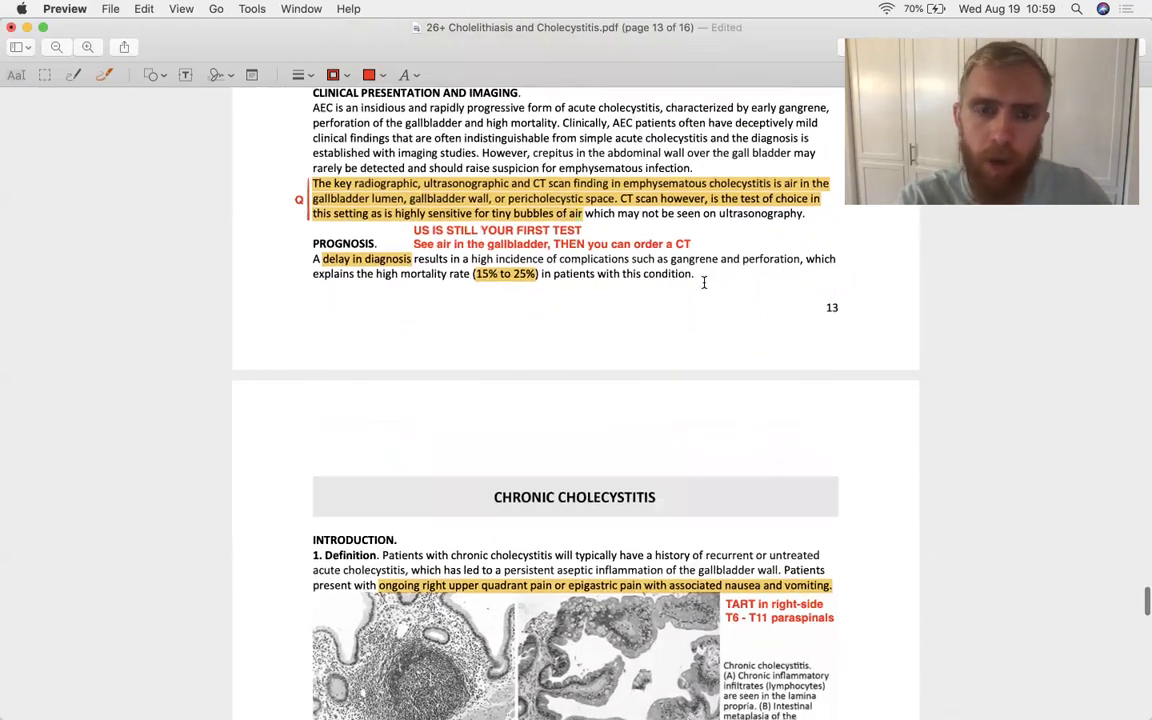
scroll(698, 283, "up", 2)
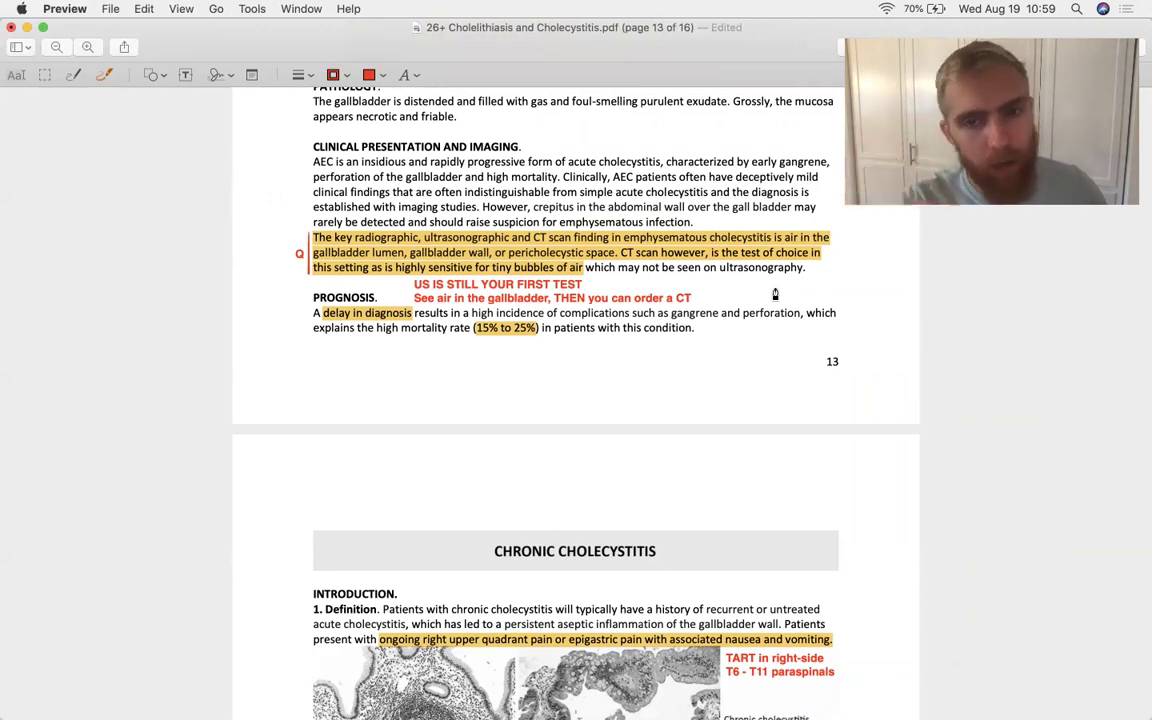
scroll(775, 294, "up", 5)
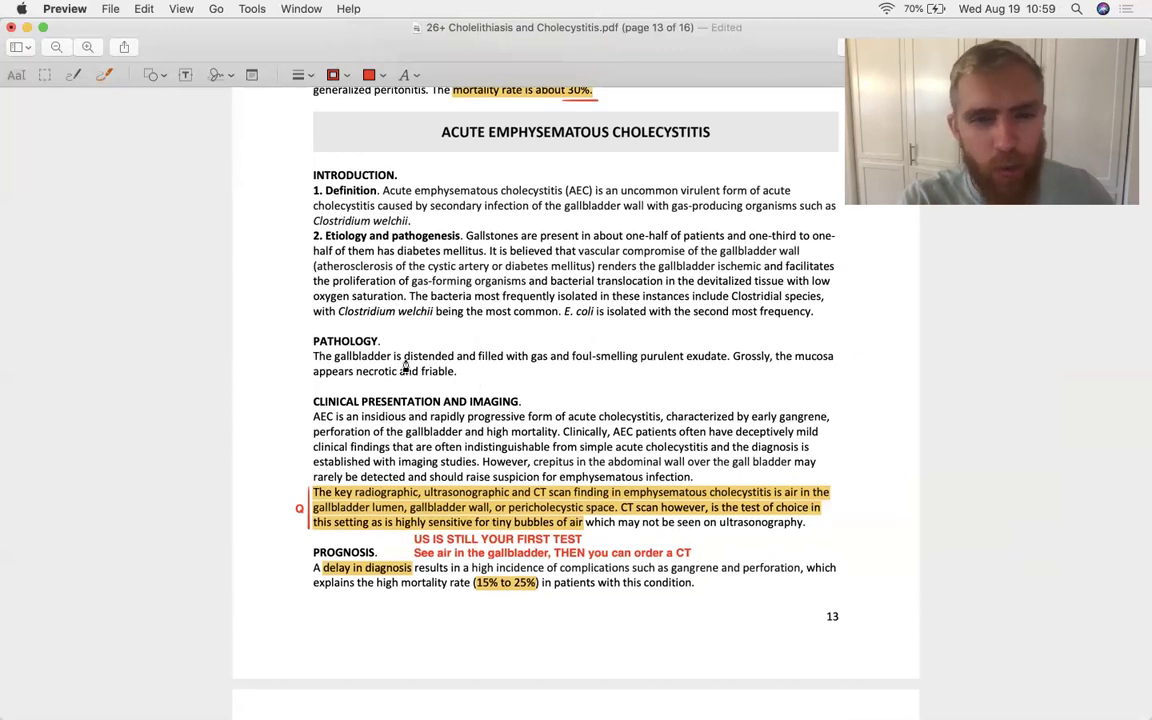
- Draw a red margin line beside the Pathology paragraph, undo it, and scroll to page 14
left_click_drag(301, 338, 301, 375)
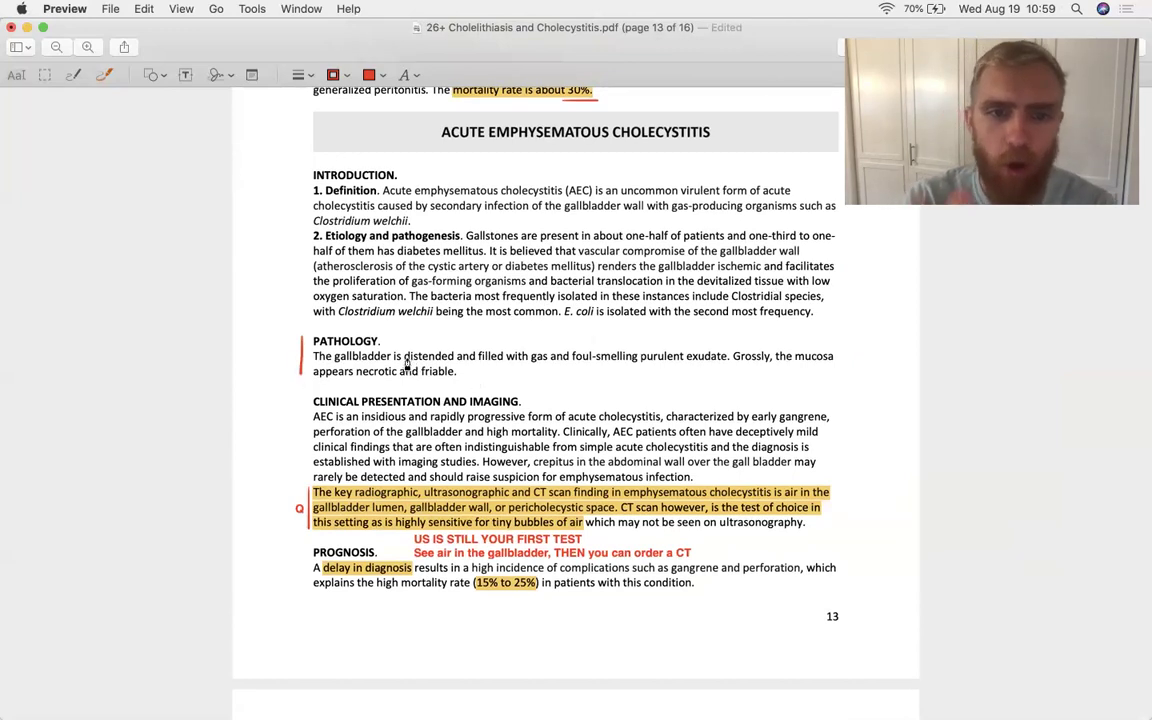
key("super+z")
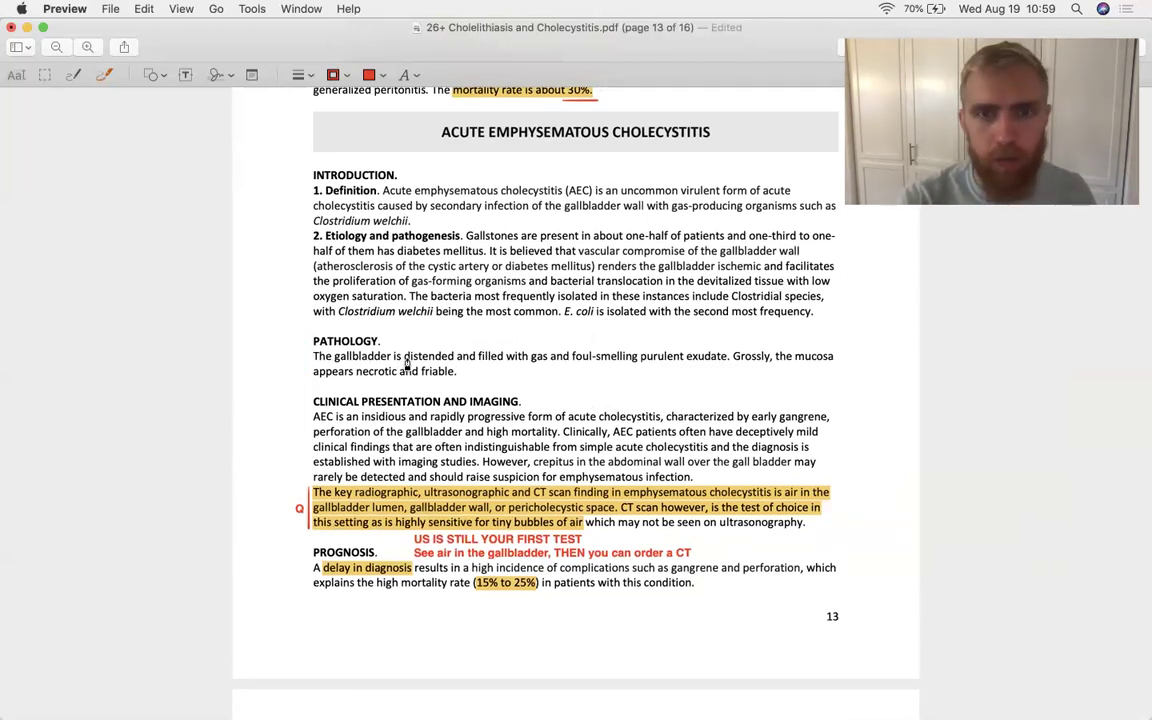
scroll(460, 420, "down", 3)
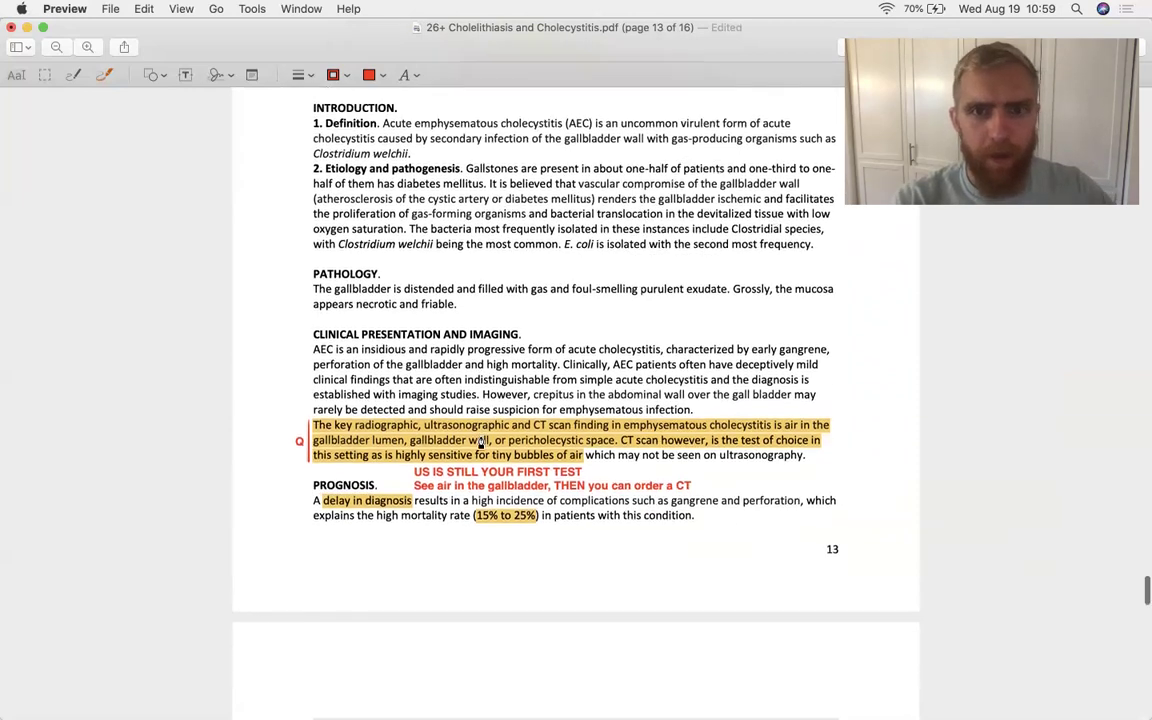
scroll(480, 443, "up", 2)
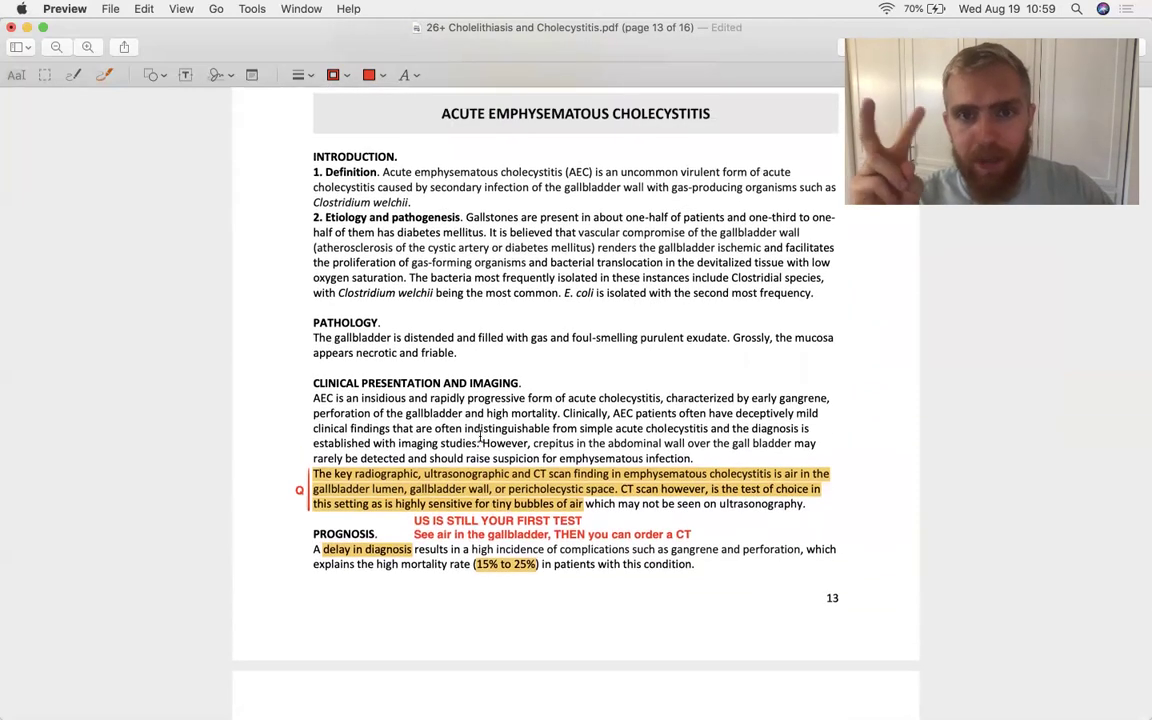
scroll(481, 437, "down", 8)
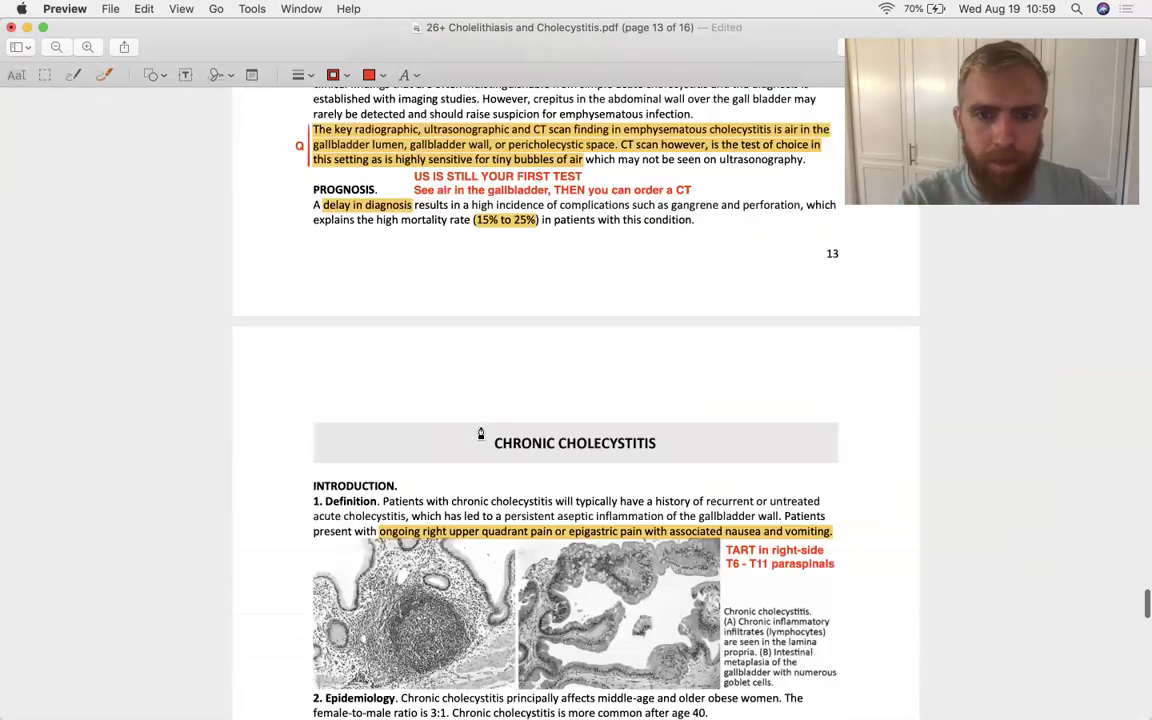
- Edit the red TART note's range from 'T6 - T11' to 'T5 - T9'
scroll(480, 426, "down", 5)
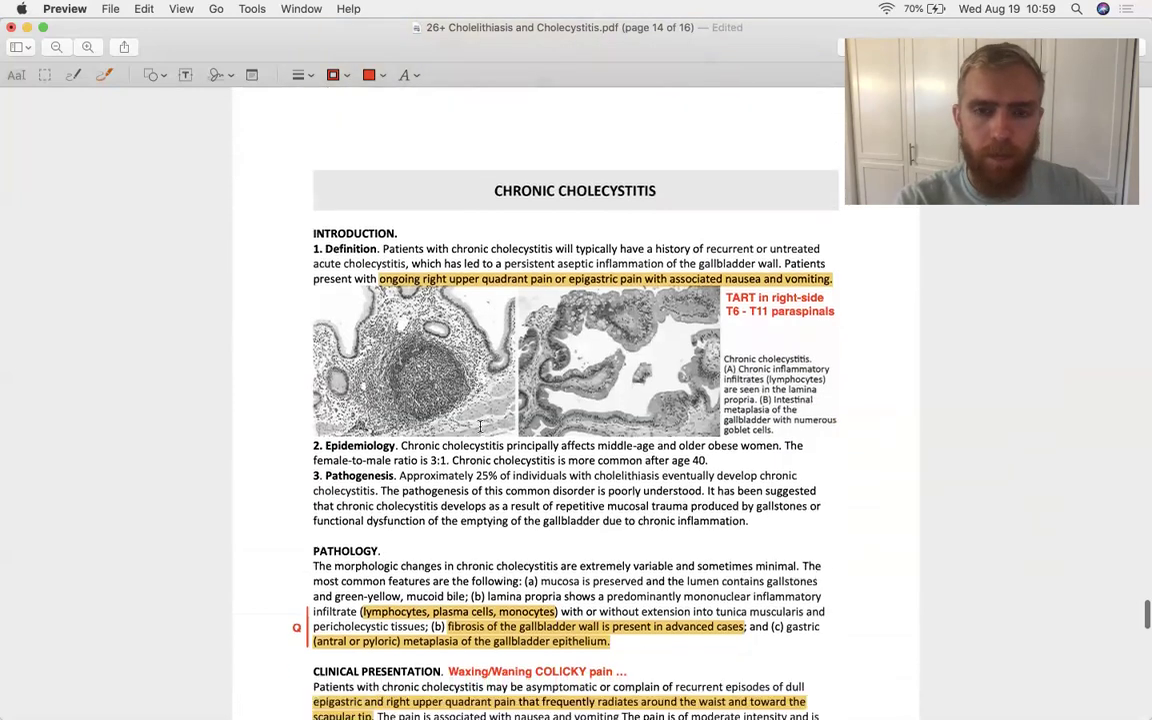
scroll(481, 427, "down", 1)
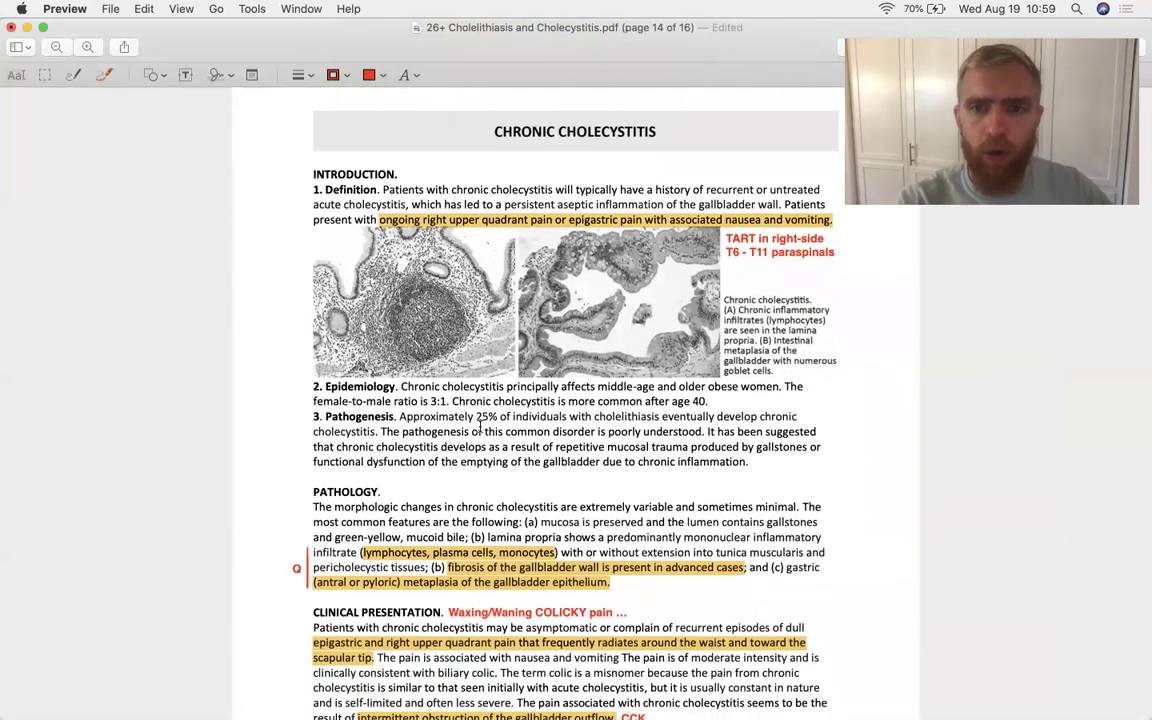
scroll(481, 427, "down", 1)
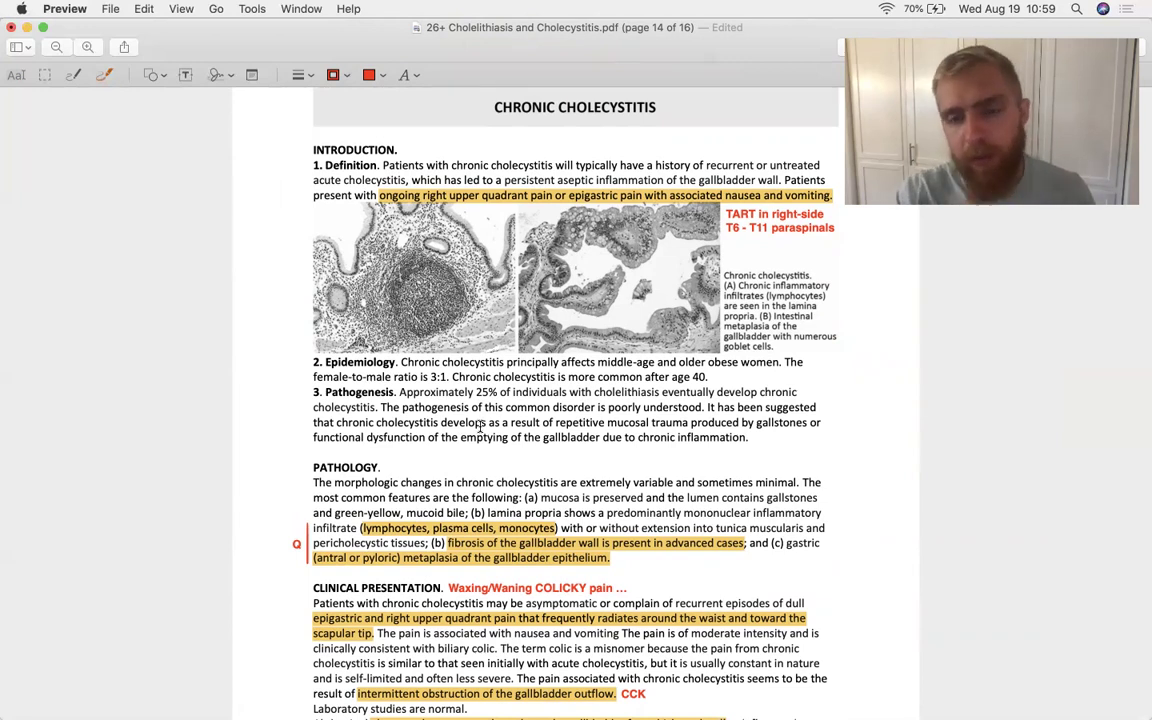
left_click(765, 226)
left_click(765, 226)
key("BackSpace")
key("BackSpace")
key("BackSpace")
key("BackSpace")
key("BackSpace")
key("BackSpace")
key("BackSpace")
type("5 - T9")
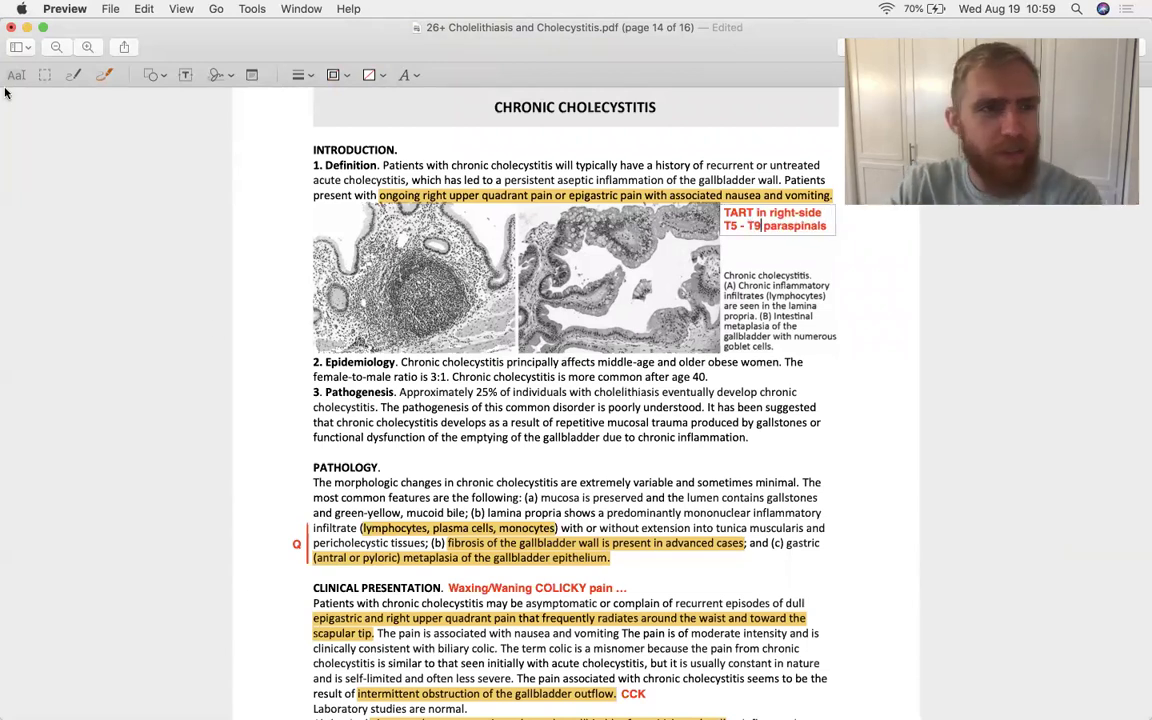
left_click(805, 420)
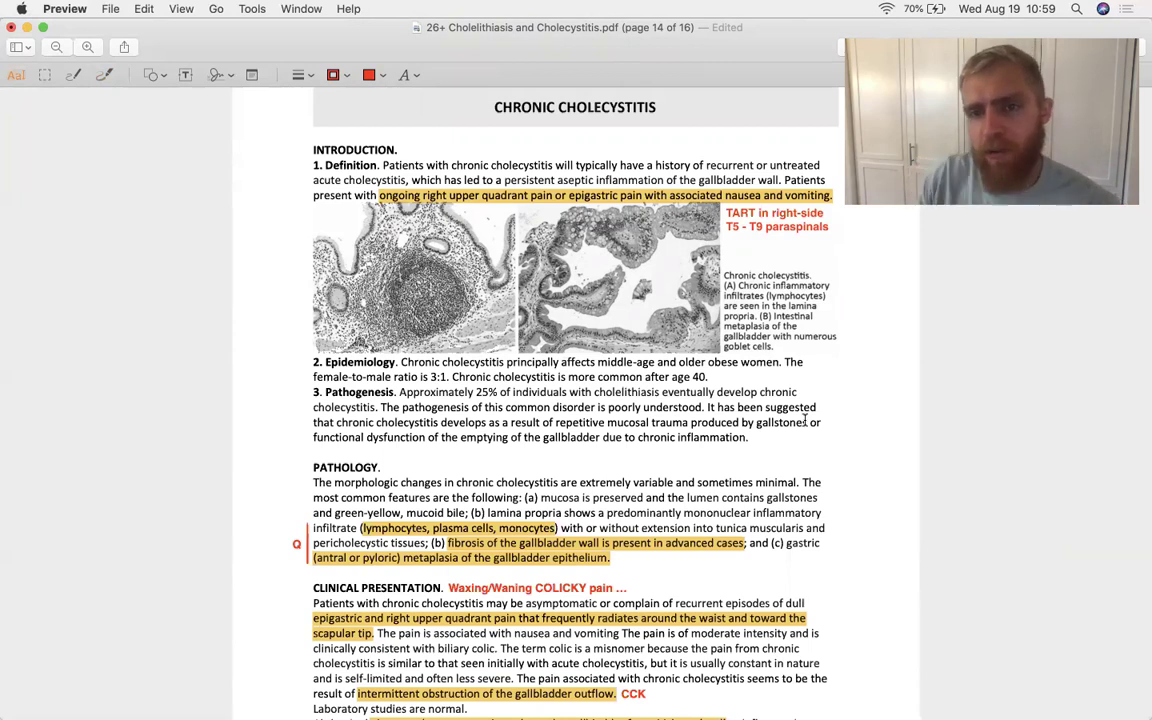
- Underline the word 'metaplasia' in red in the Pathology paragraph
scroll(729, 422, "down", 5)
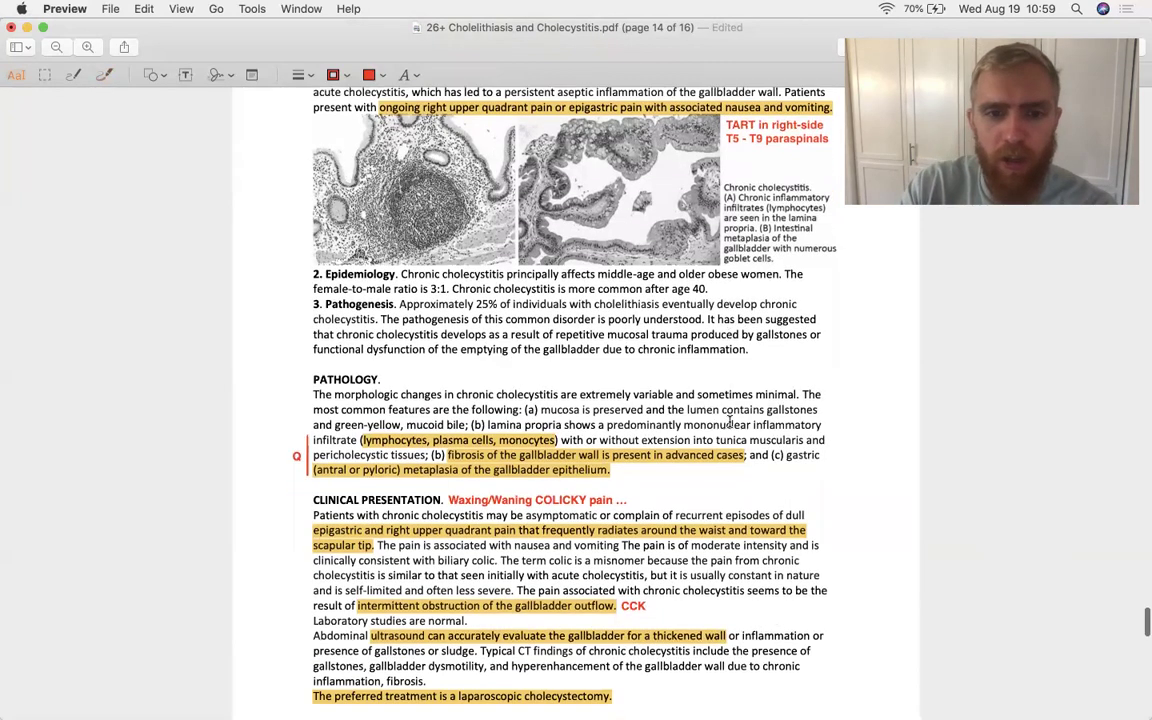
scroll(729, 422, "down", 2)
scroll(729, 422, "down", 1)
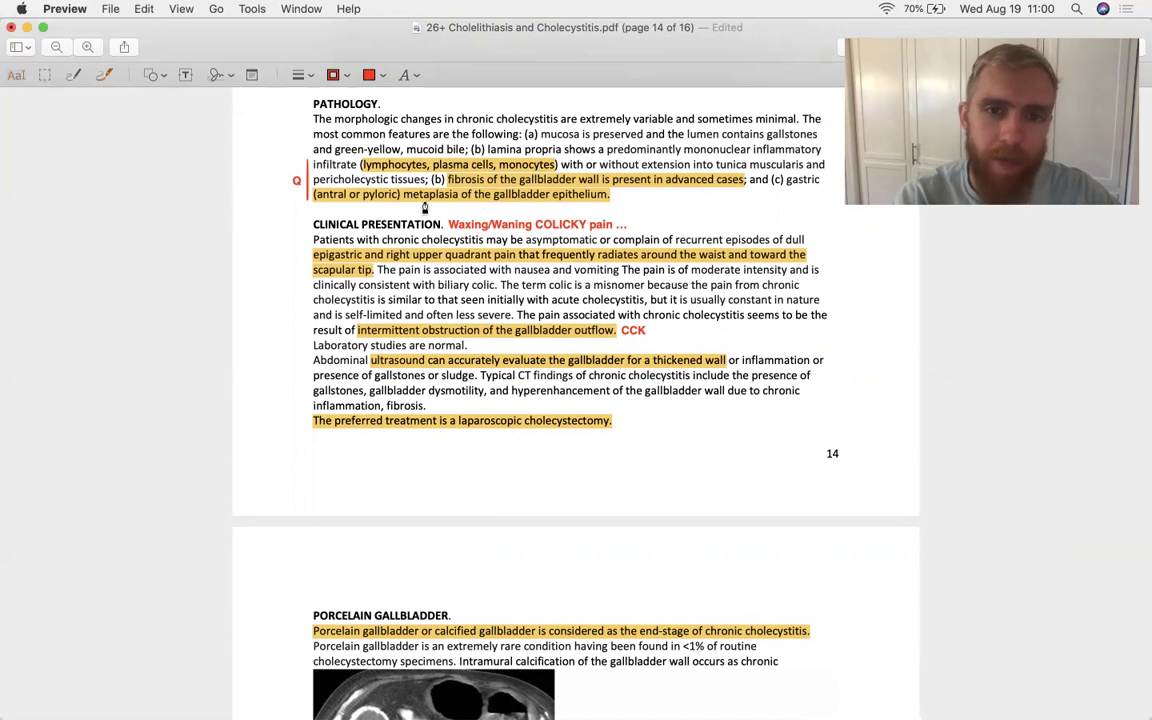
left_click_drag(400, 196, 458, 200)
left_click(18, 74)
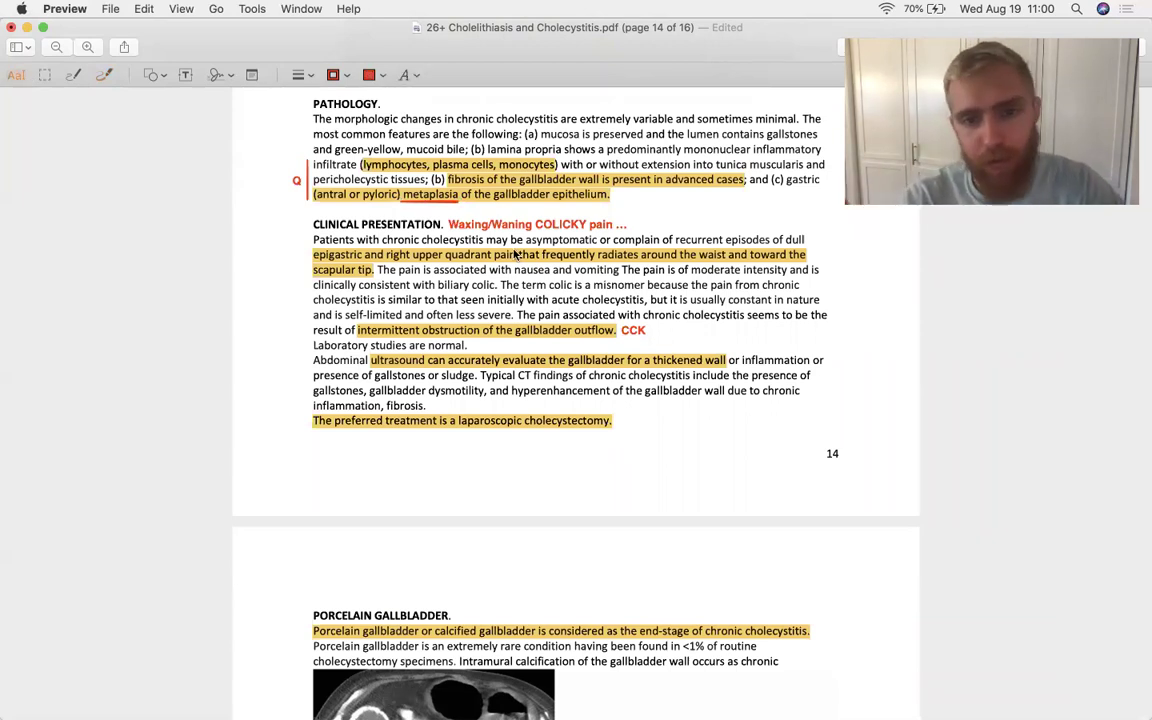
- Scroll to page 15's Porcelain Gallbladder section with its red 'Scirrhous adenocarcinoma' note
scroll(515, 254, "down", 2)
scroll(515, 254, "down", 1)
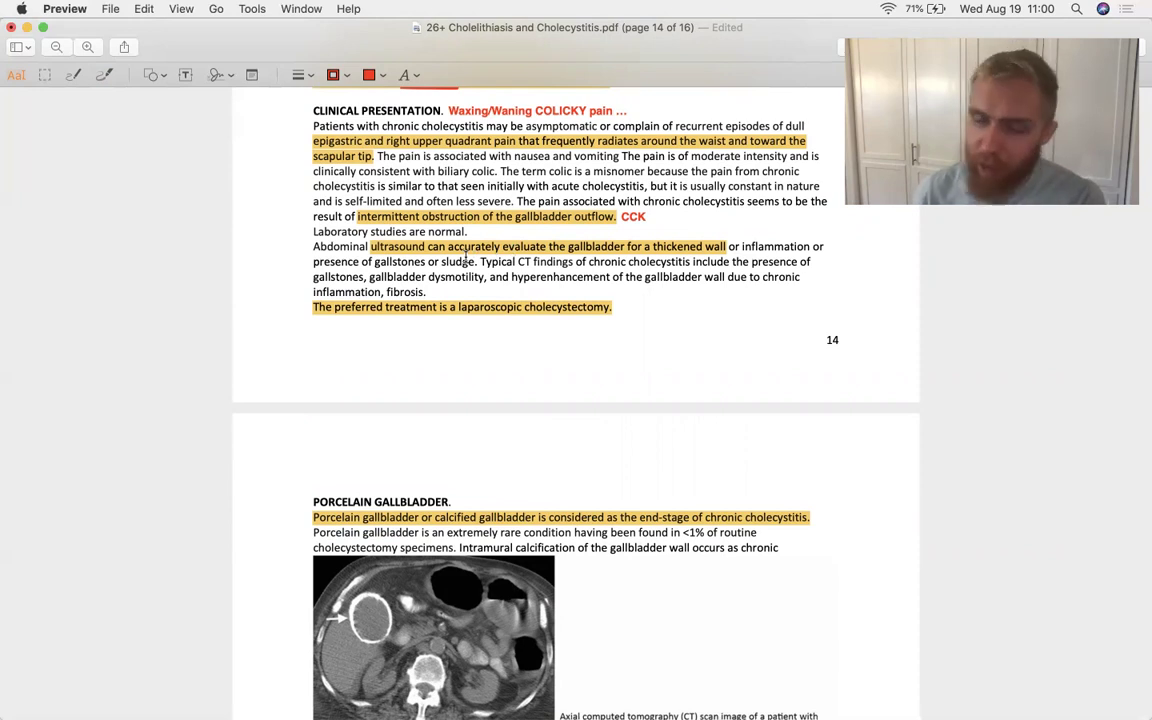
scroll(465, 258, "down", 5)
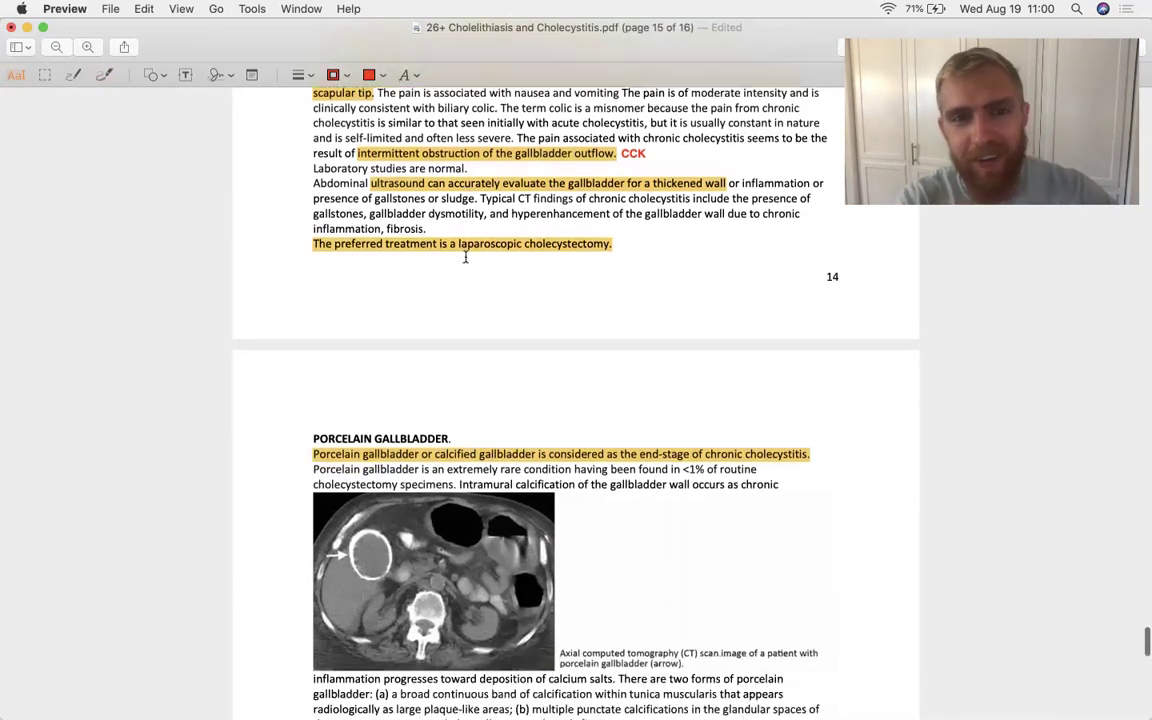
scroll(465, 257, "down", 3)
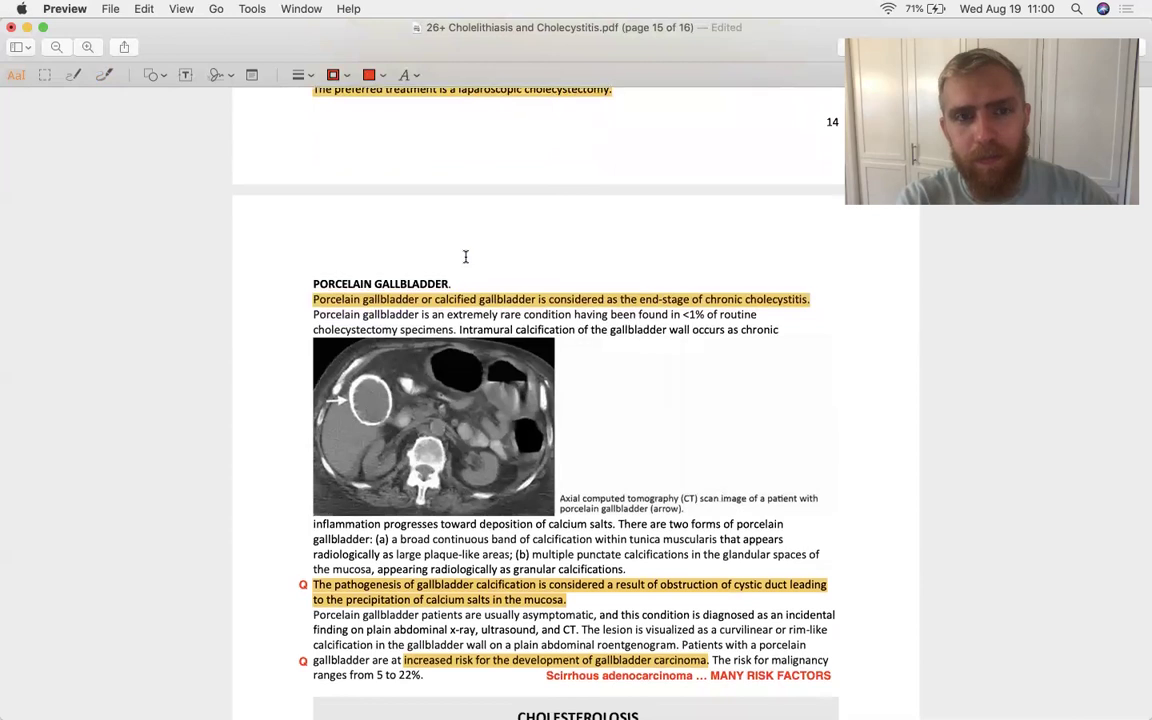
scroll(465, 257, "up", 1)
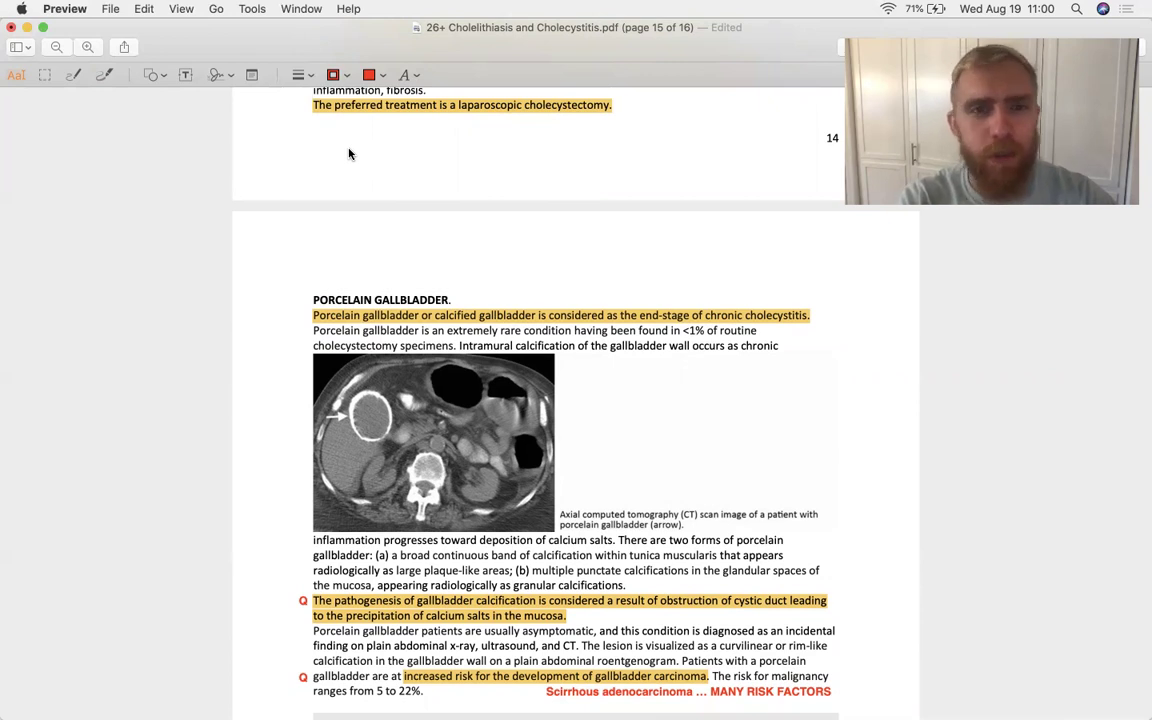
- Scroll down to page 15's Cholesterolosis section on macrophages, morbid obesity and supersaturated bile
scroll(349, 154, "down", 5)
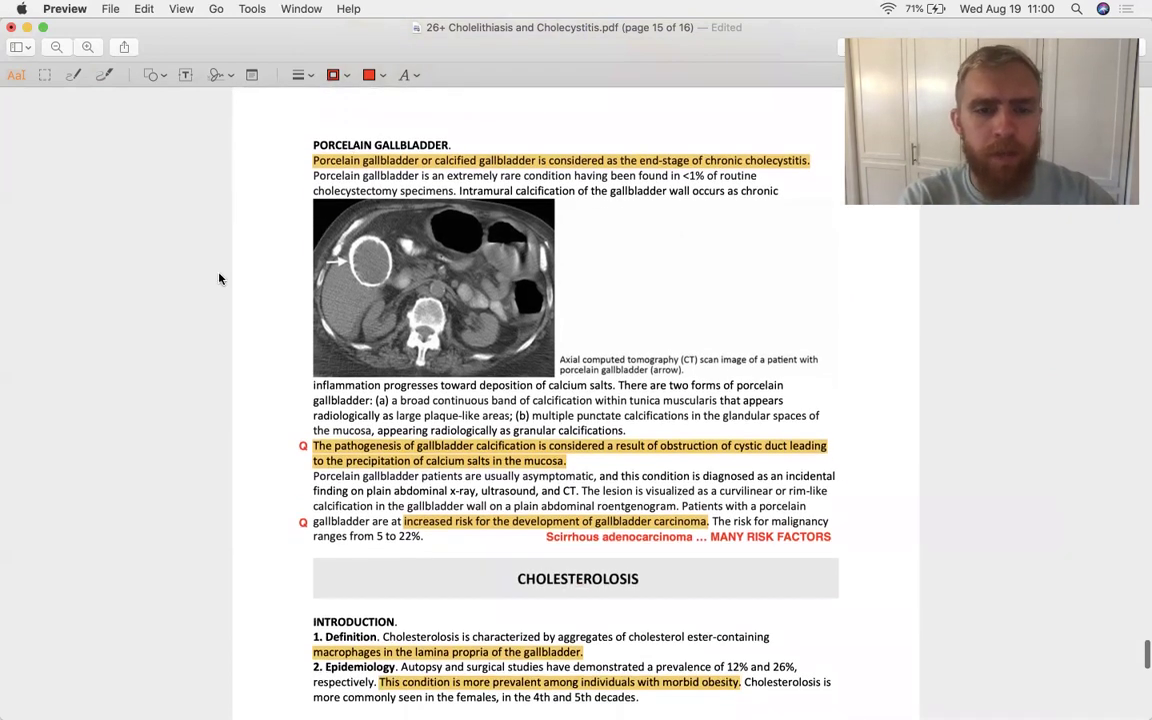
scroll(221, 270, "down", 2)
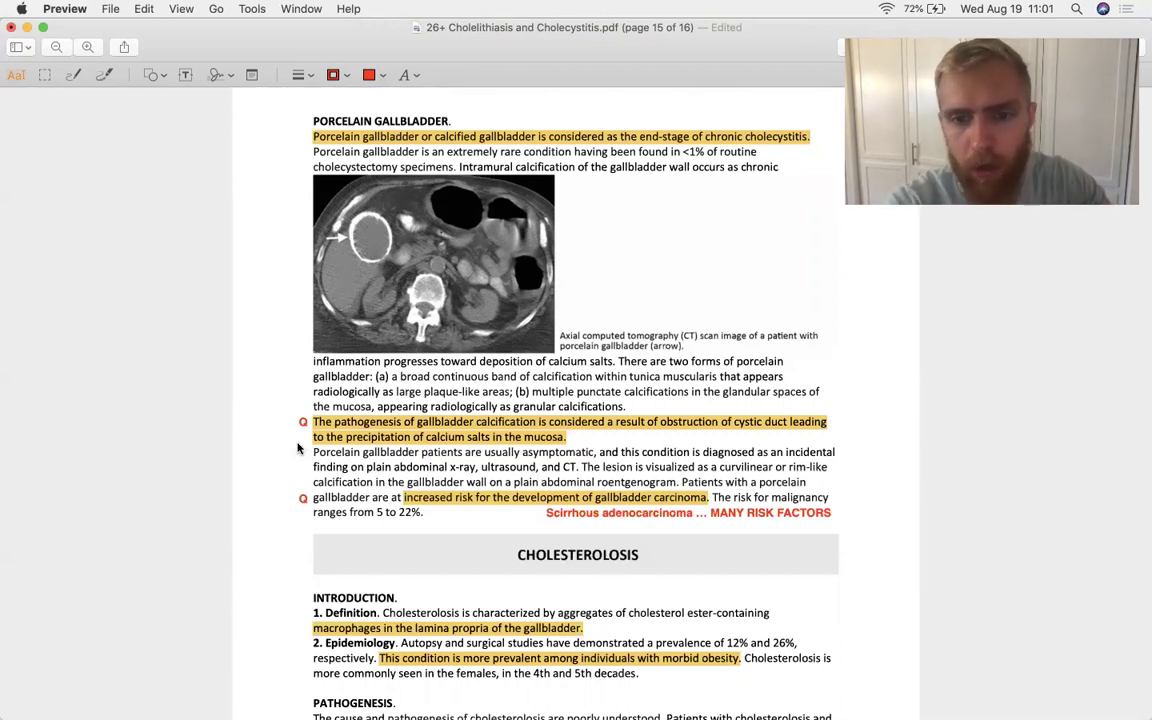
scroll(297, 443, "down", 5)
scroll(297, 443, "down", 1)
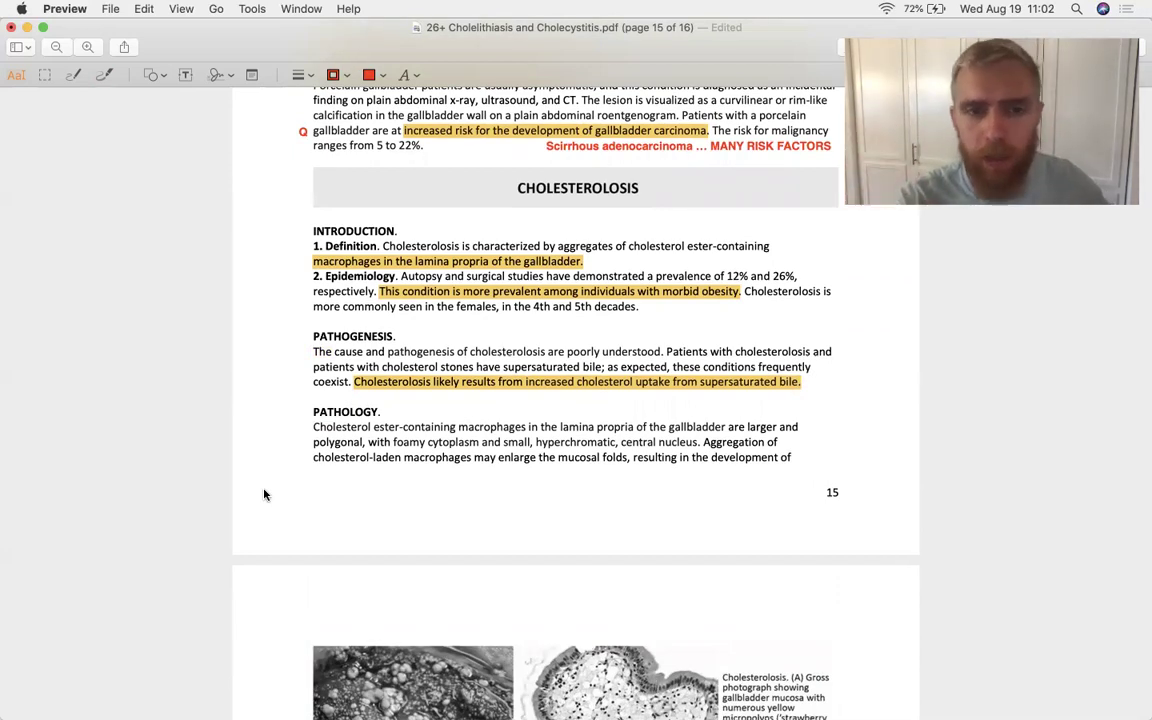
- Scroll to page 16's strawberry gallbladder photographs and the Clinical Presentation paragraph
scroll(265, 494, "down", 3)
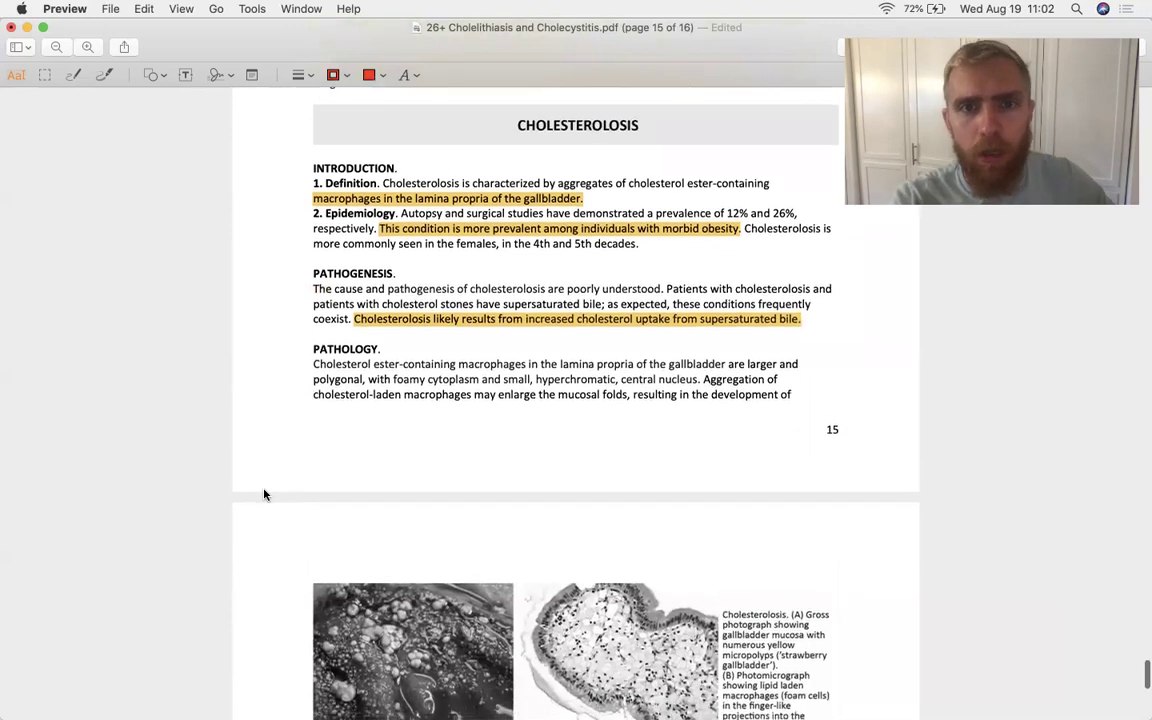
scroll(265, 494, "down", 2)
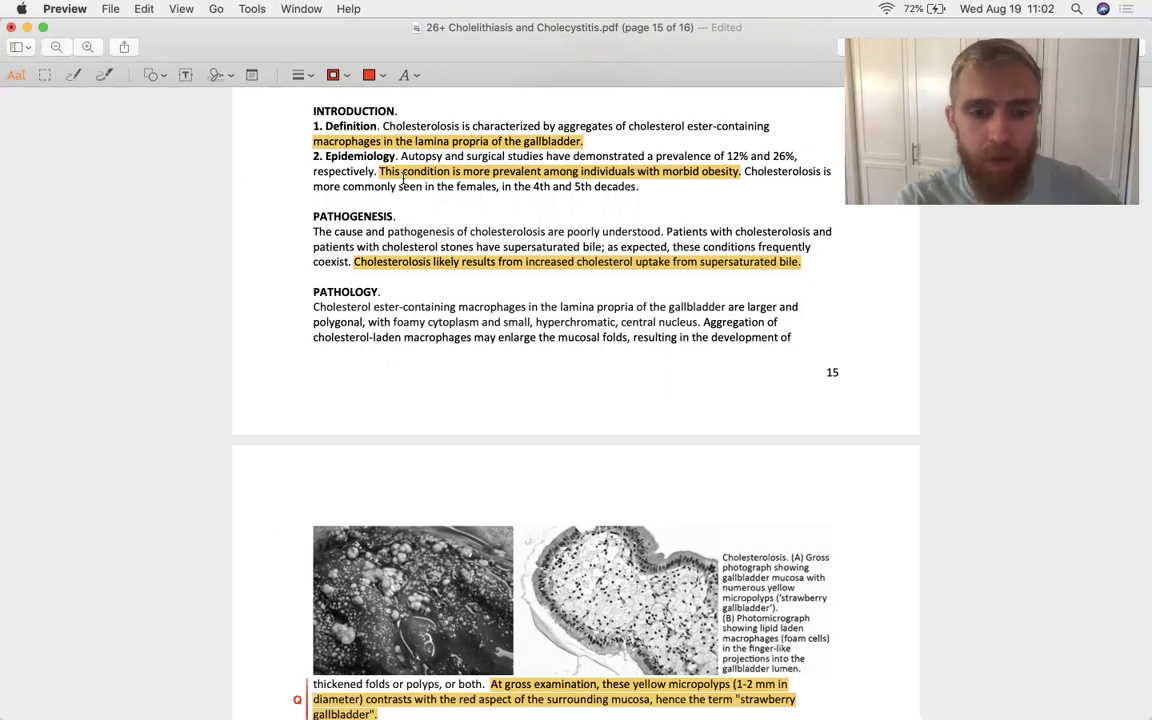
scroll(374, 282, "down", 1)
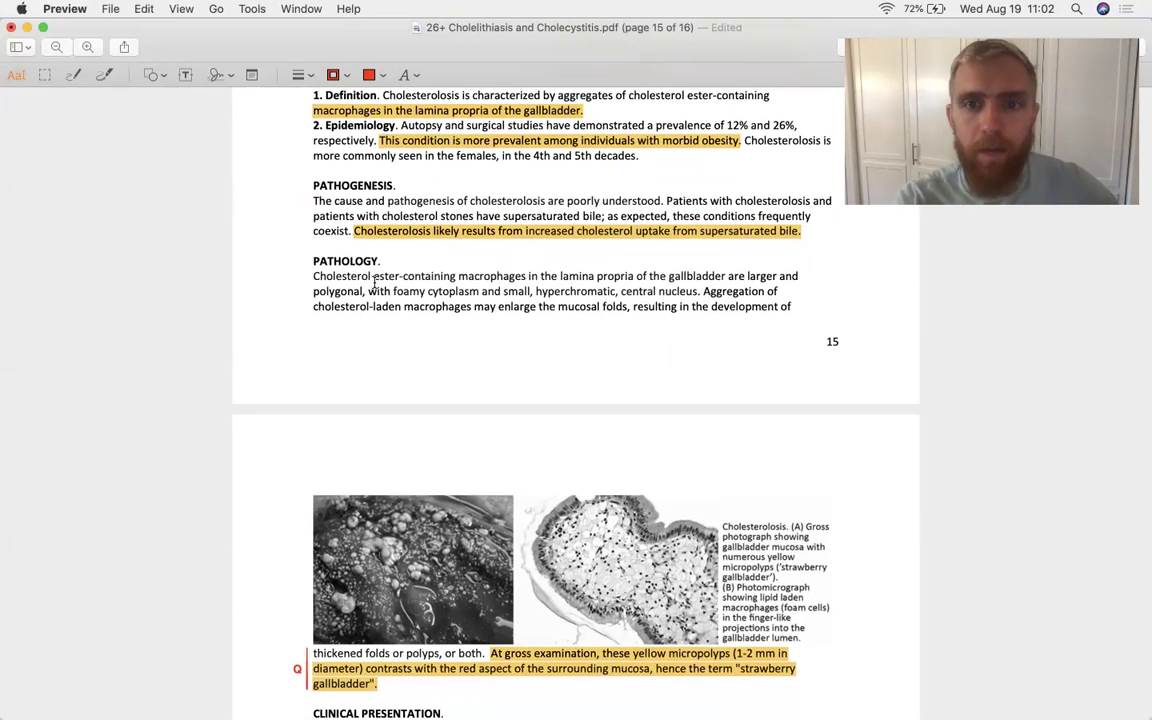
scroll(374, 282, "down", 5)
- Draw a red bracket along the left side of the gallbladder photograph
scroll(375, 283, "up", 1)
scroll(375, 283, "down", 3)
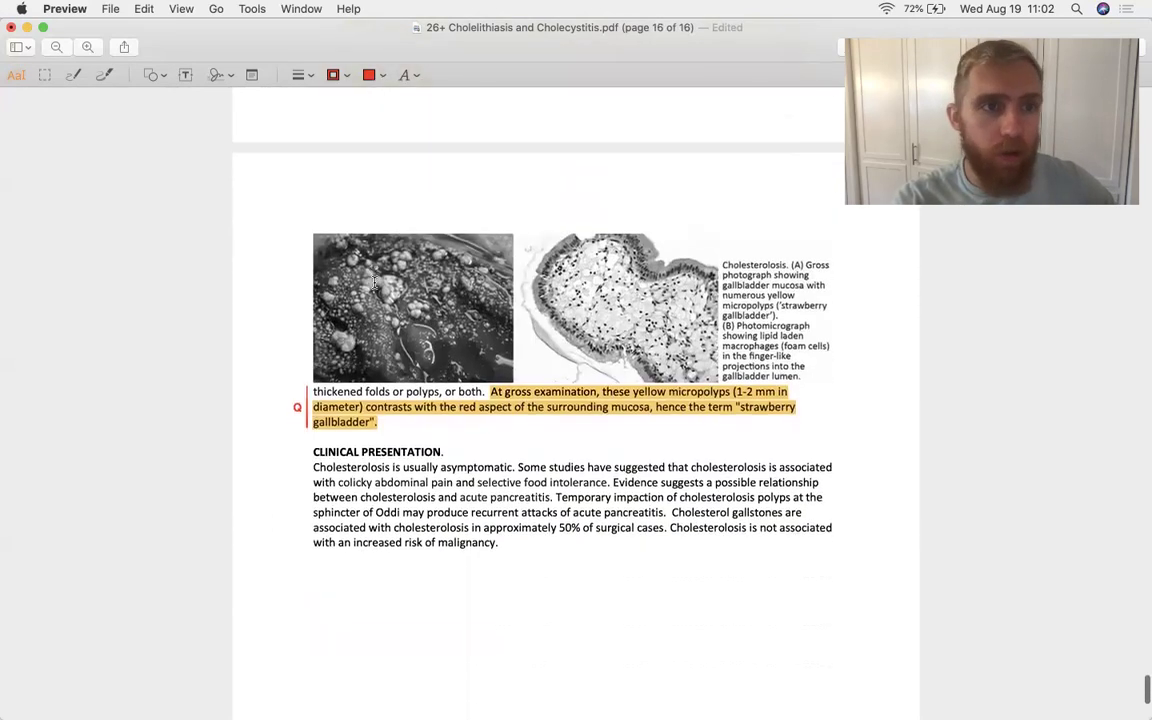
mouse_move(309, 368)
left_mouse_down()
mouse_move(307, 257)
mouse_move(326, 236)
mouse_move(491, 221)
left_mouse_up()
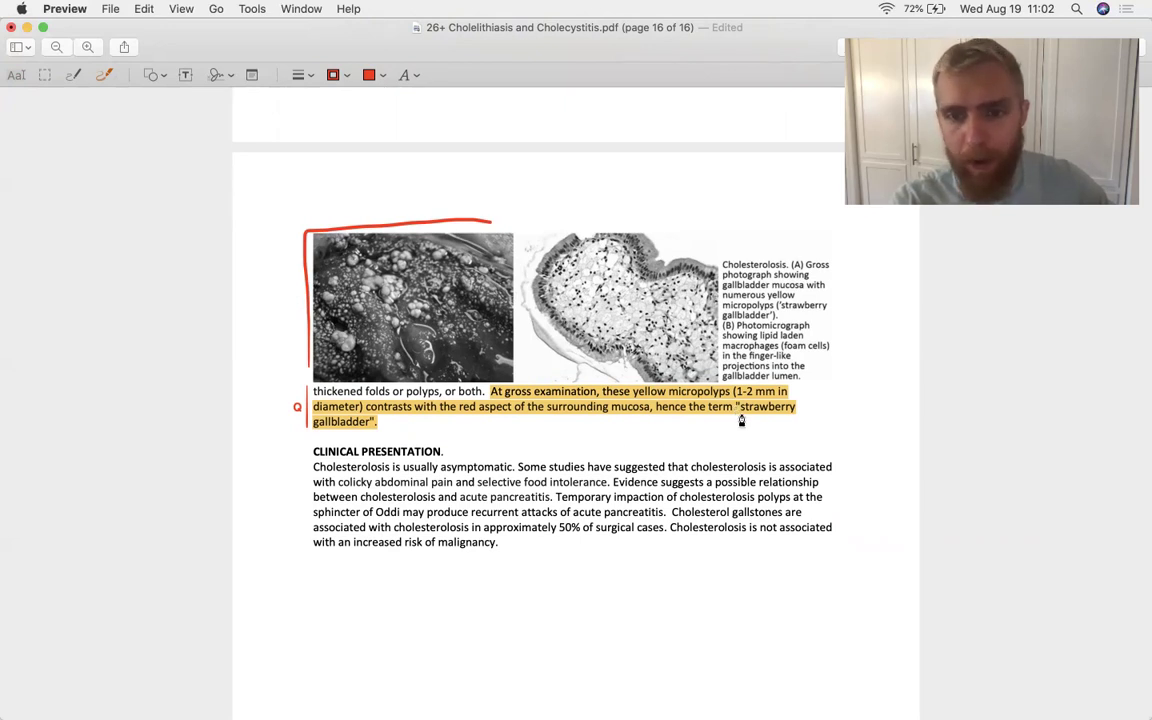
- Underline 'strawberry' and 'gallbladder' in red in the highlighted sentence
left_click_drag(741, 418, 792, 417)
left_click(357, 436)
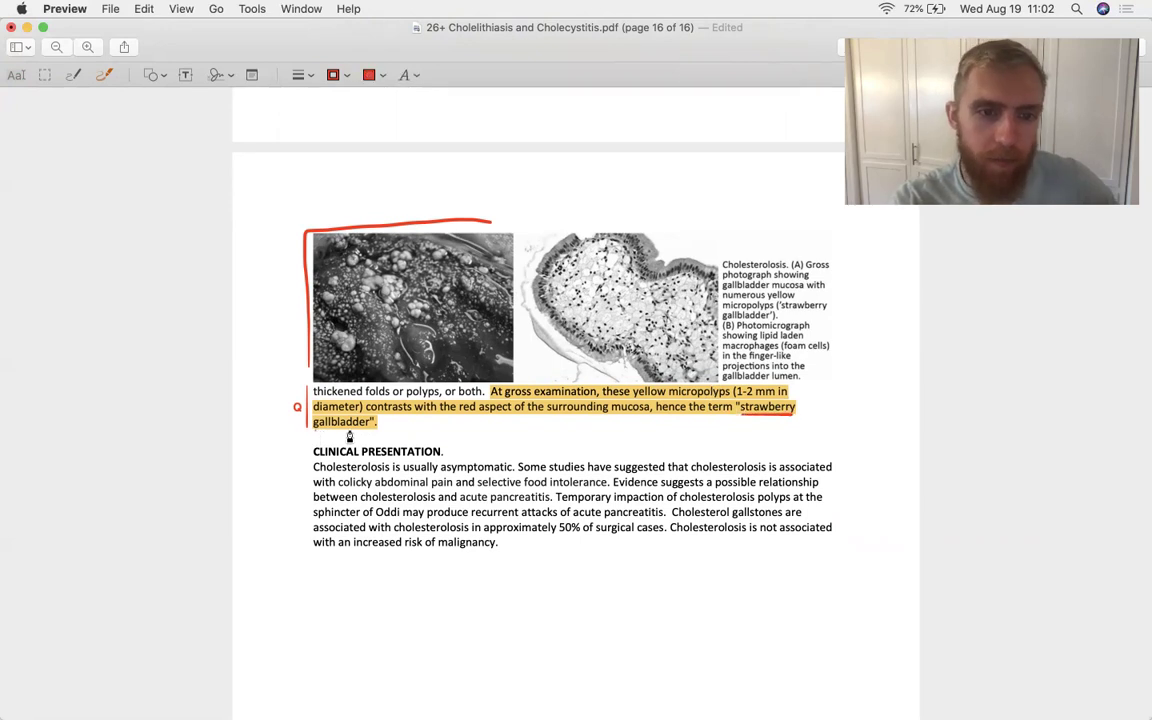
left_click_drag(313, 430, 369, 428)
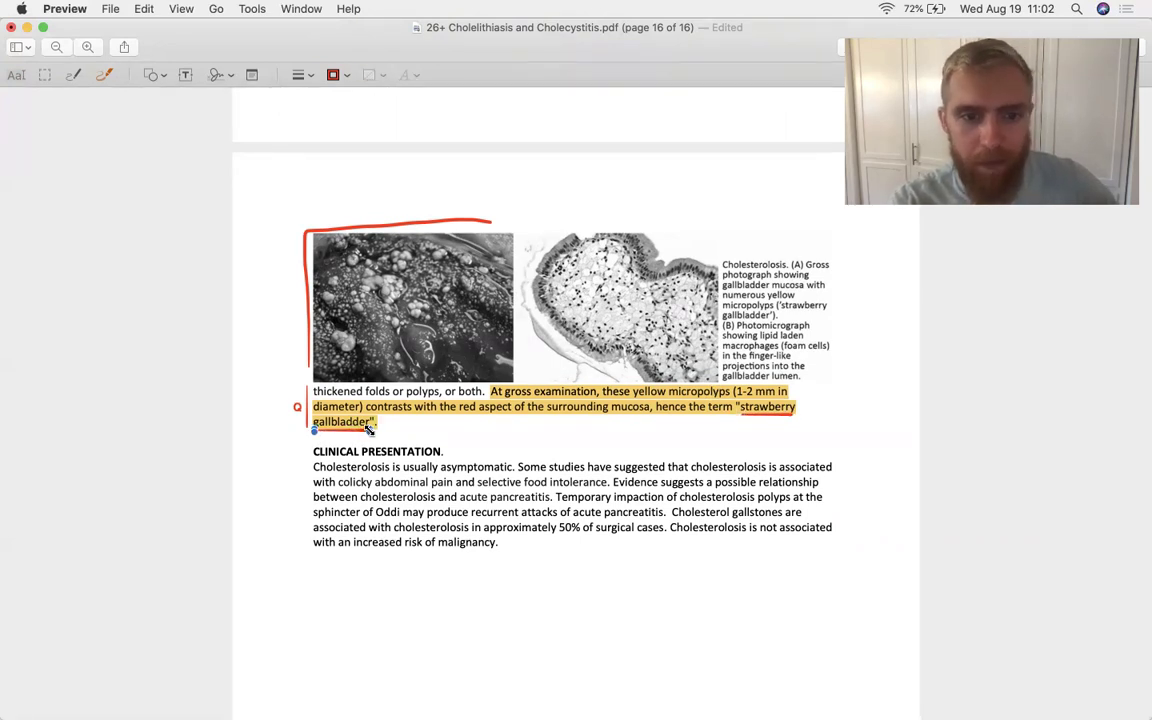
left_click(15, 77)
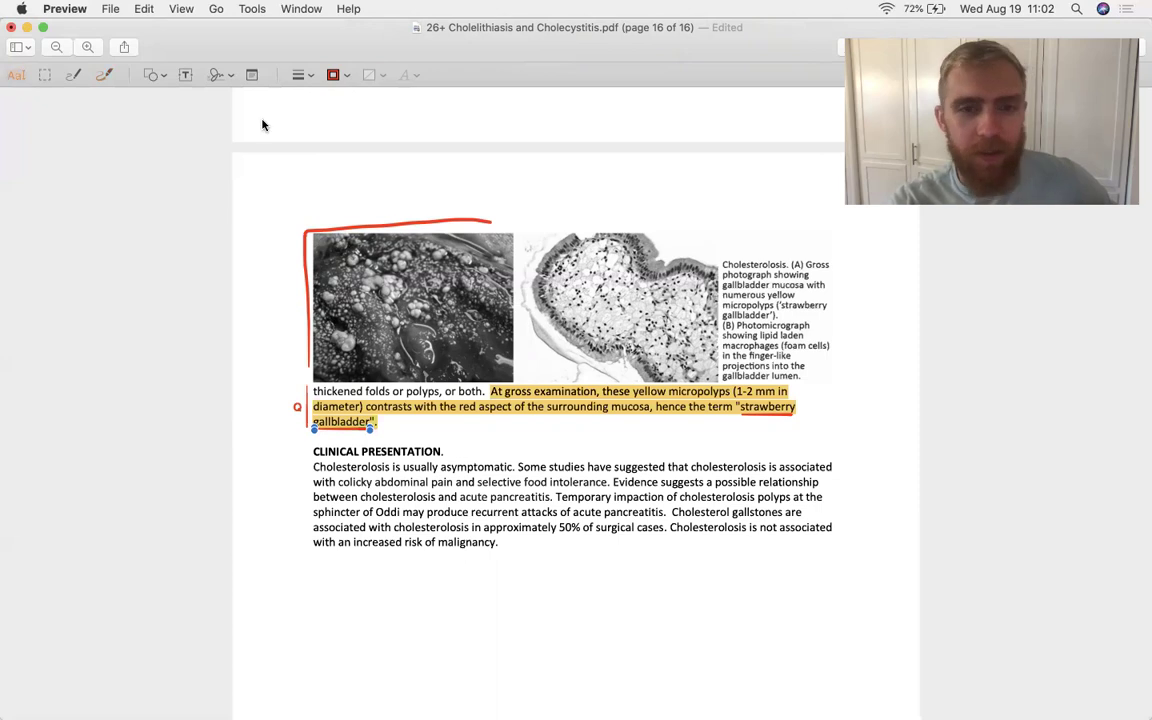
left_click(350, 431)
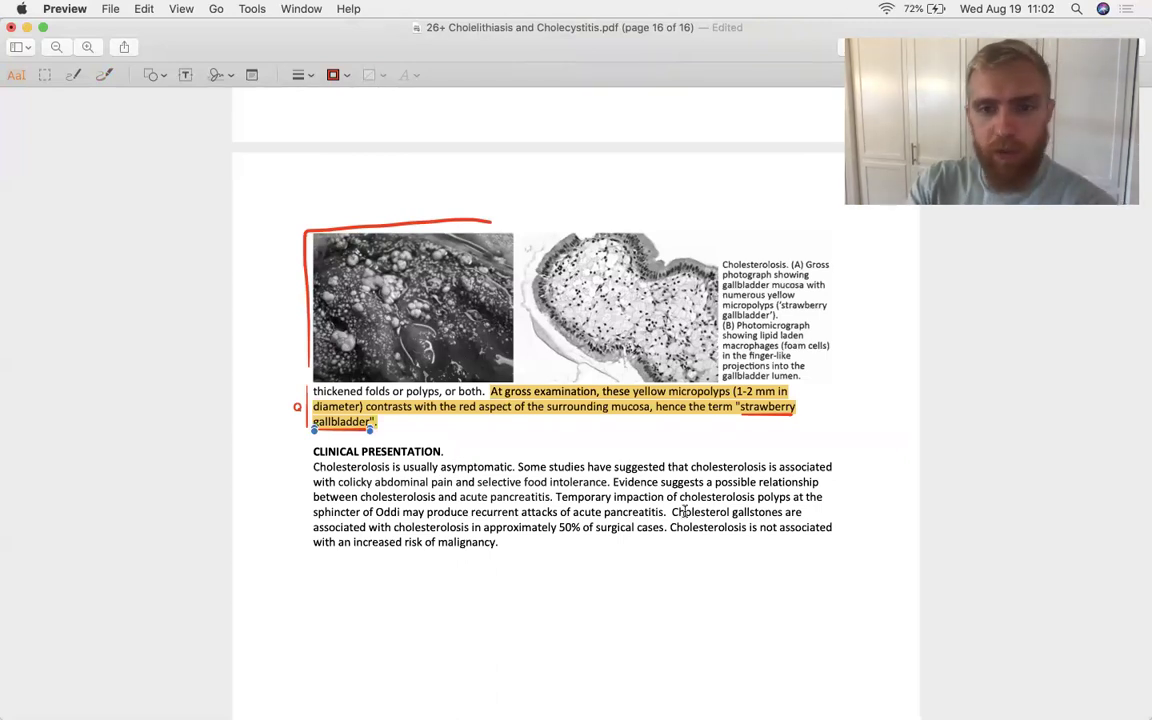
- Scroll back up to page 1's Cholelithiasis and Cholecystitis outline and learning objectives
scroll(645, 338, "up", 2)
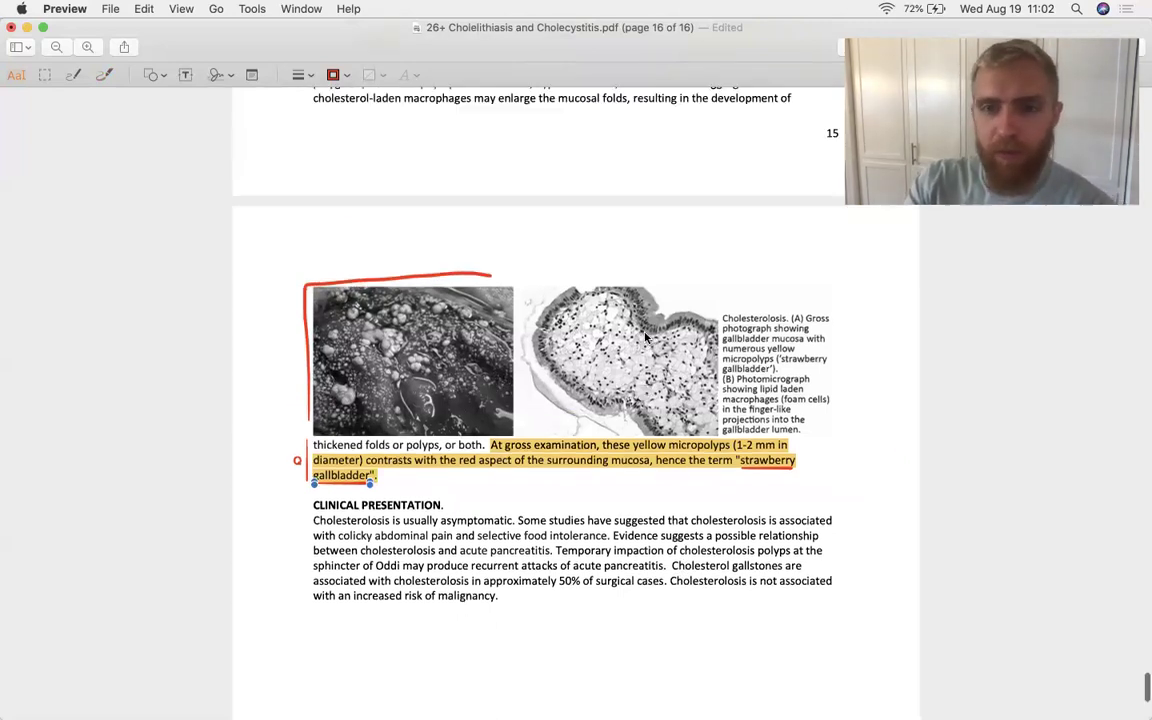
scroll(645, 338, "up", 10)
scroll(467, 485, "down", 8)
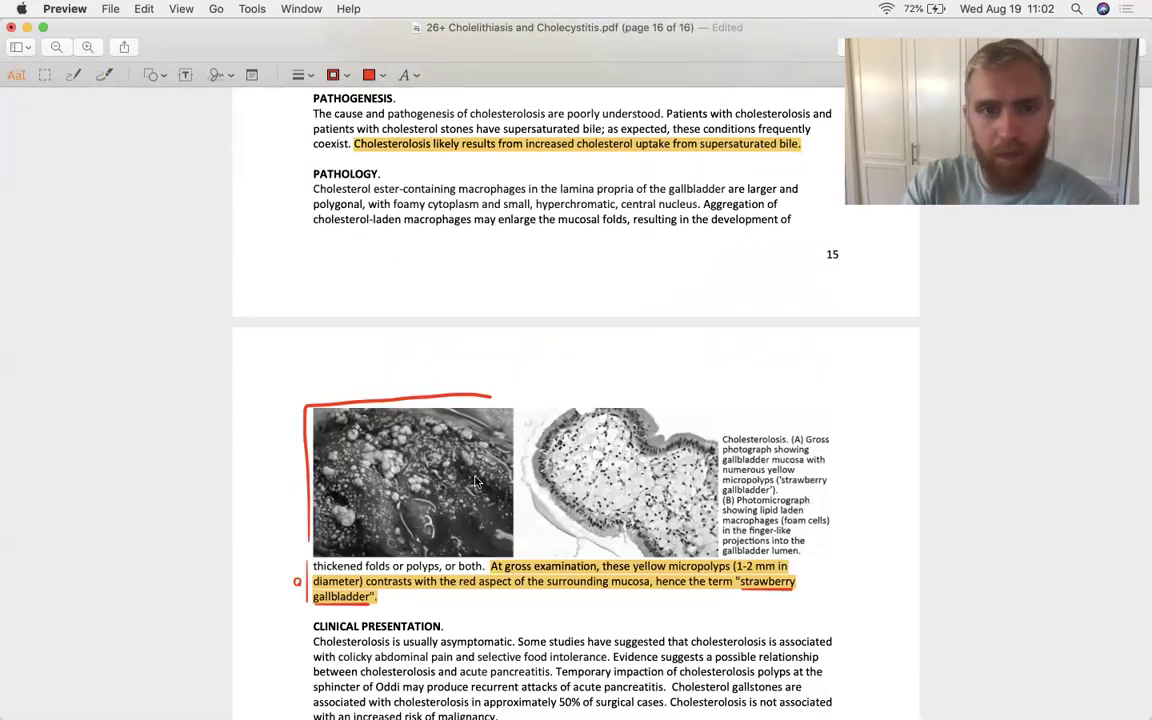
scroll(476, 482, "up", 20)
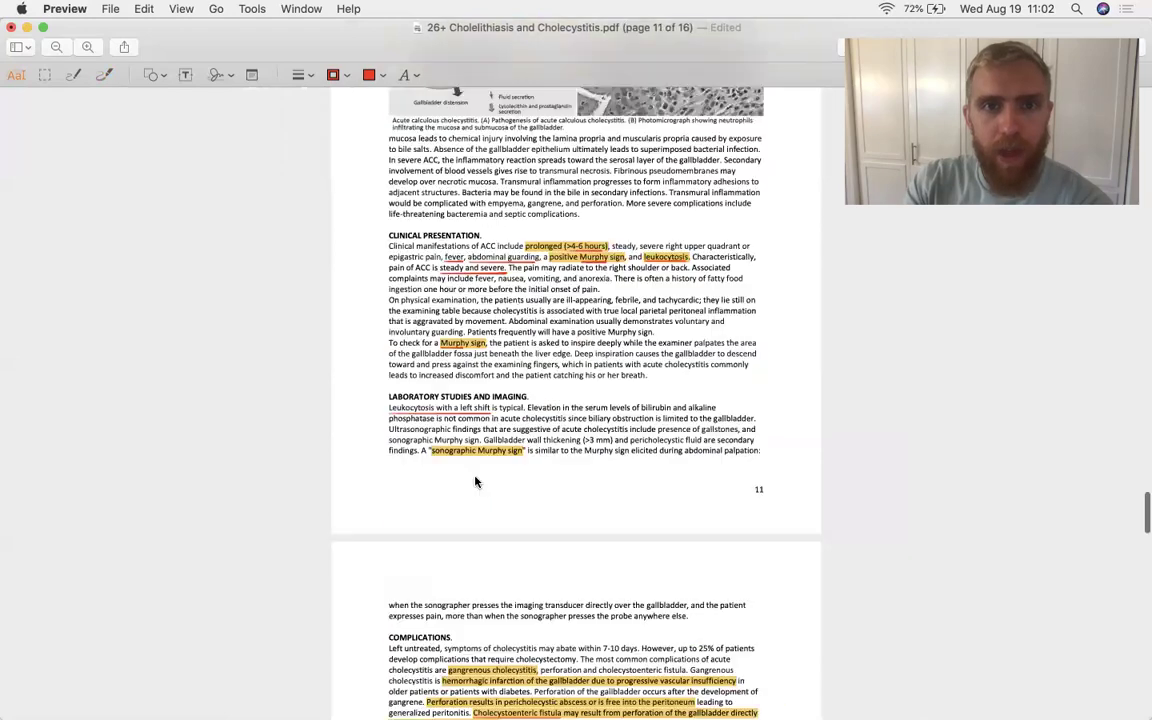
scroll(476, 482, "up", 20)
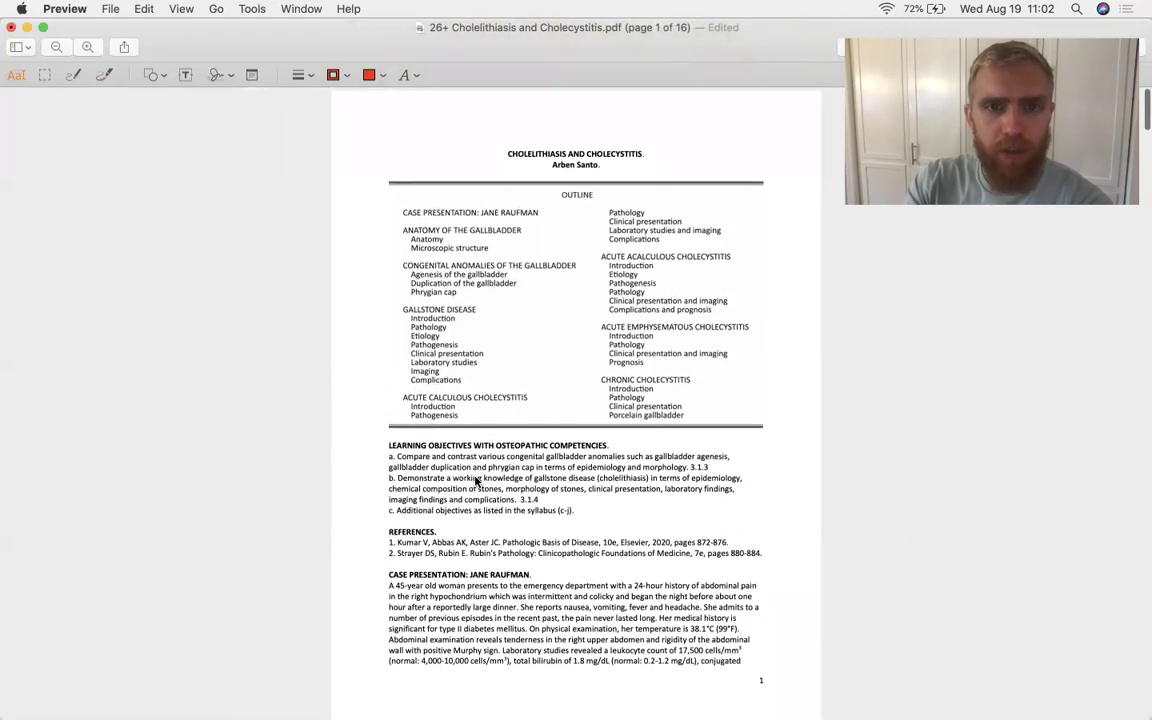